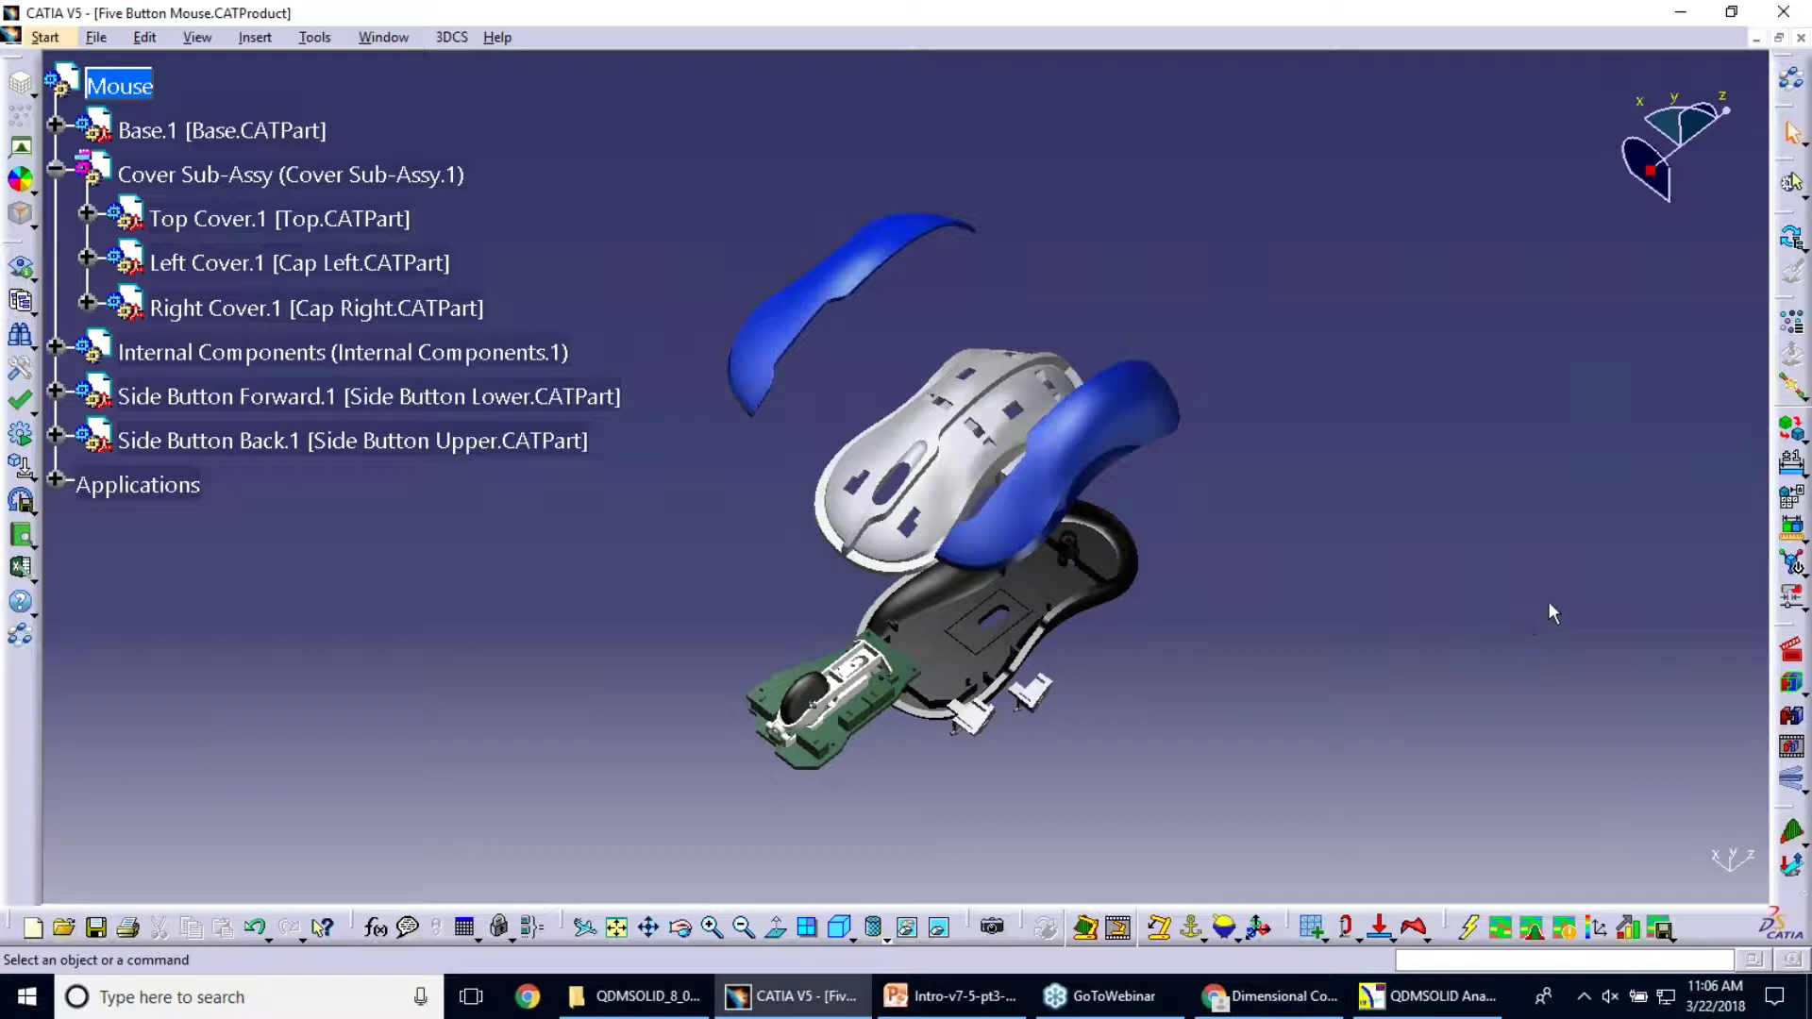
Step: Bring the exploded mouse parts into their assembled position and run the Deviate animation on the assembly
click(1793, 688)
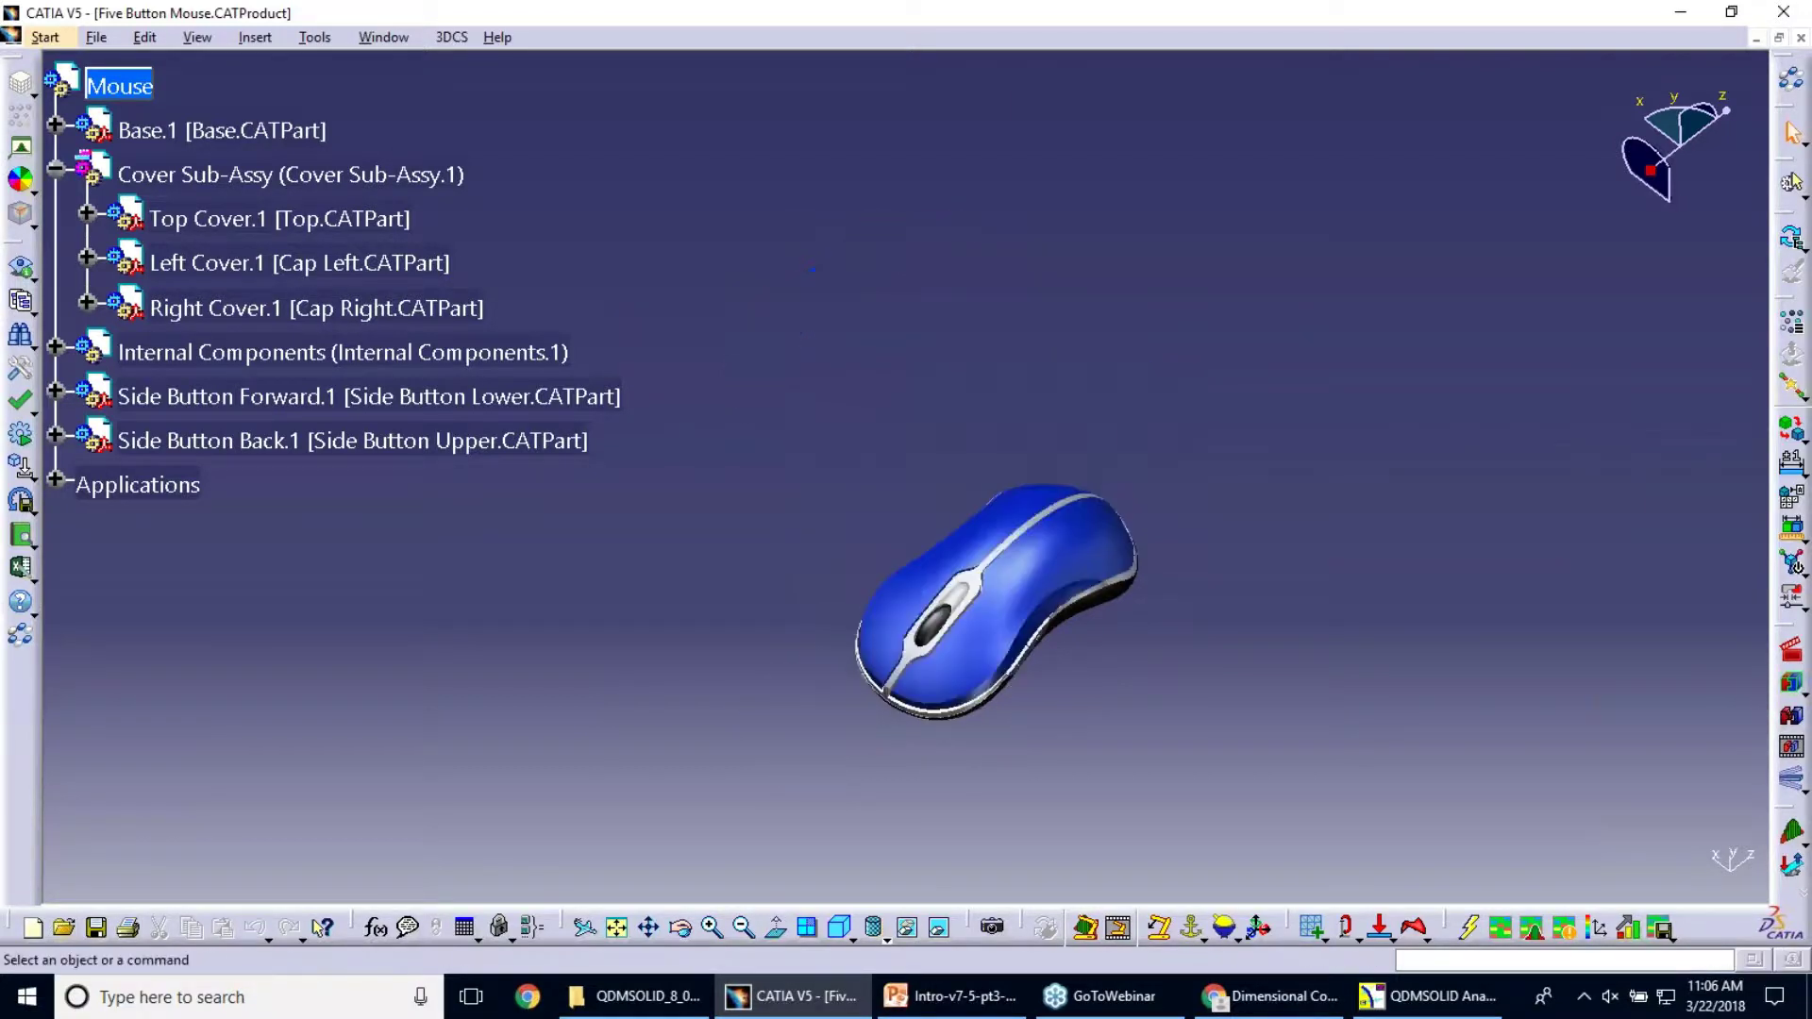
scroll(1135, 684, down, 2)
middle_drag(1135, 684, 1171, 575)
middle_drag(1375, 769, 1236, 472)
click(1792, 182)
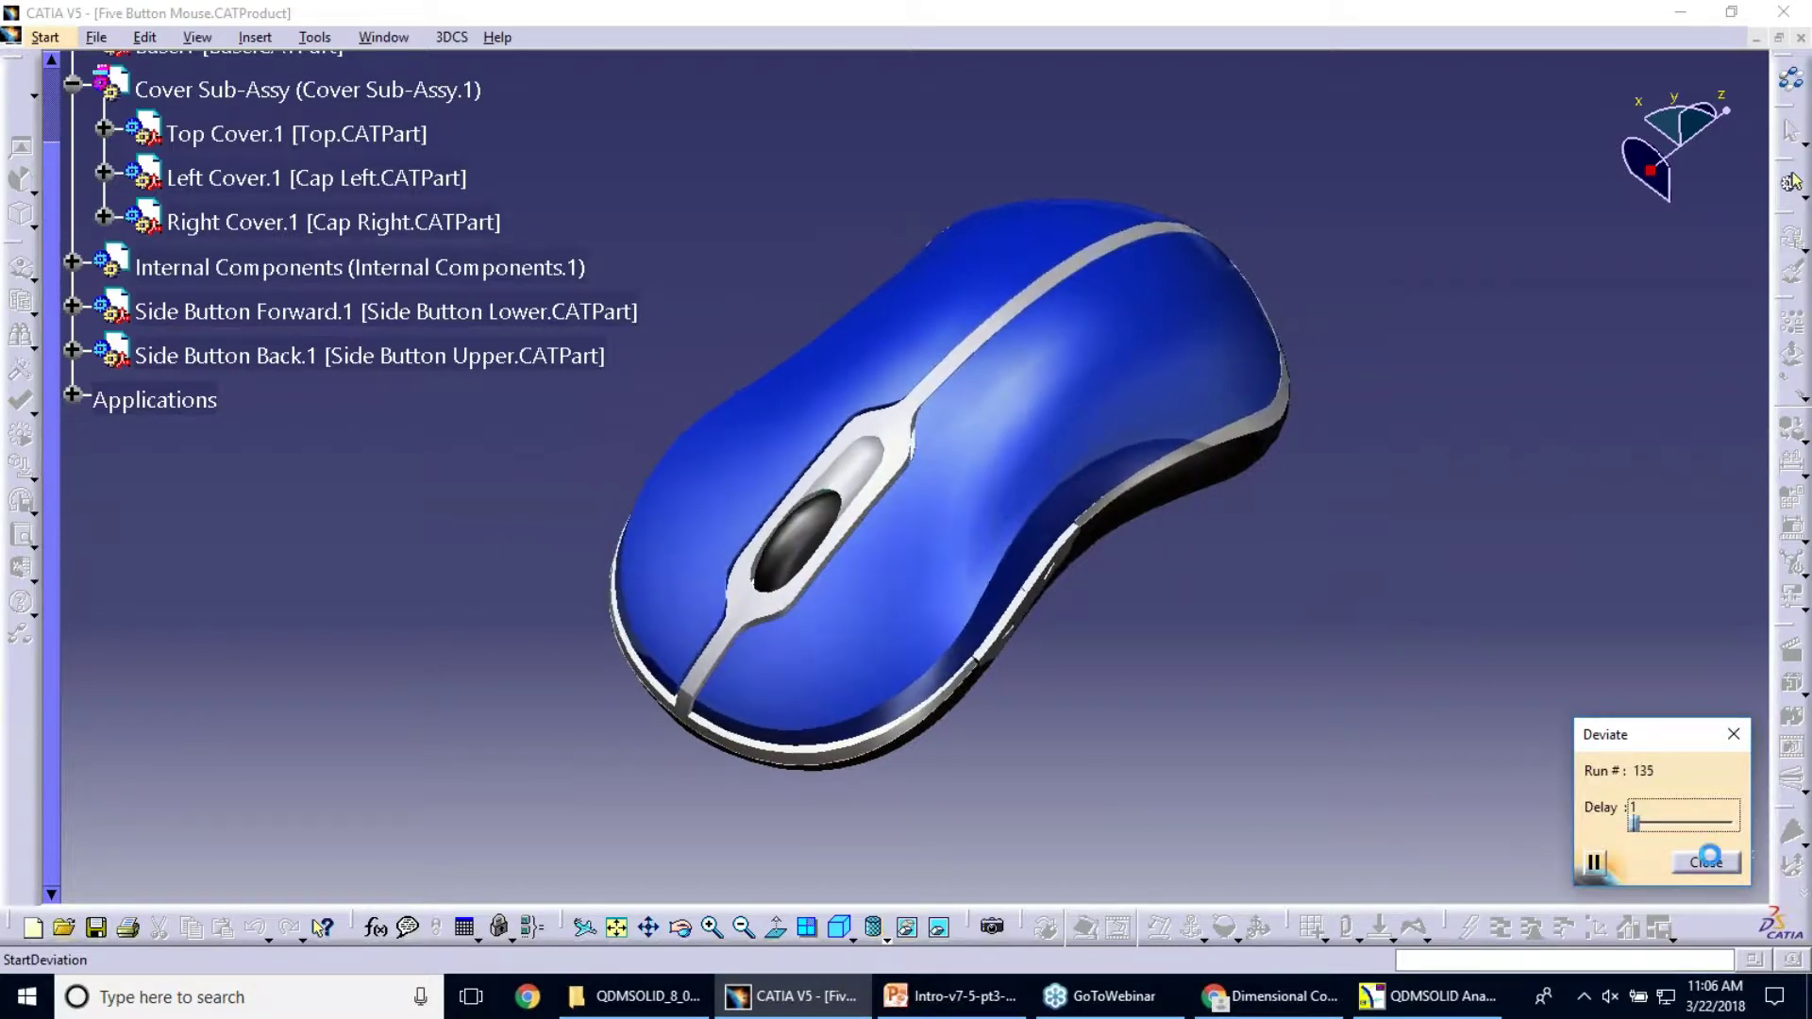
click(1707, 861)
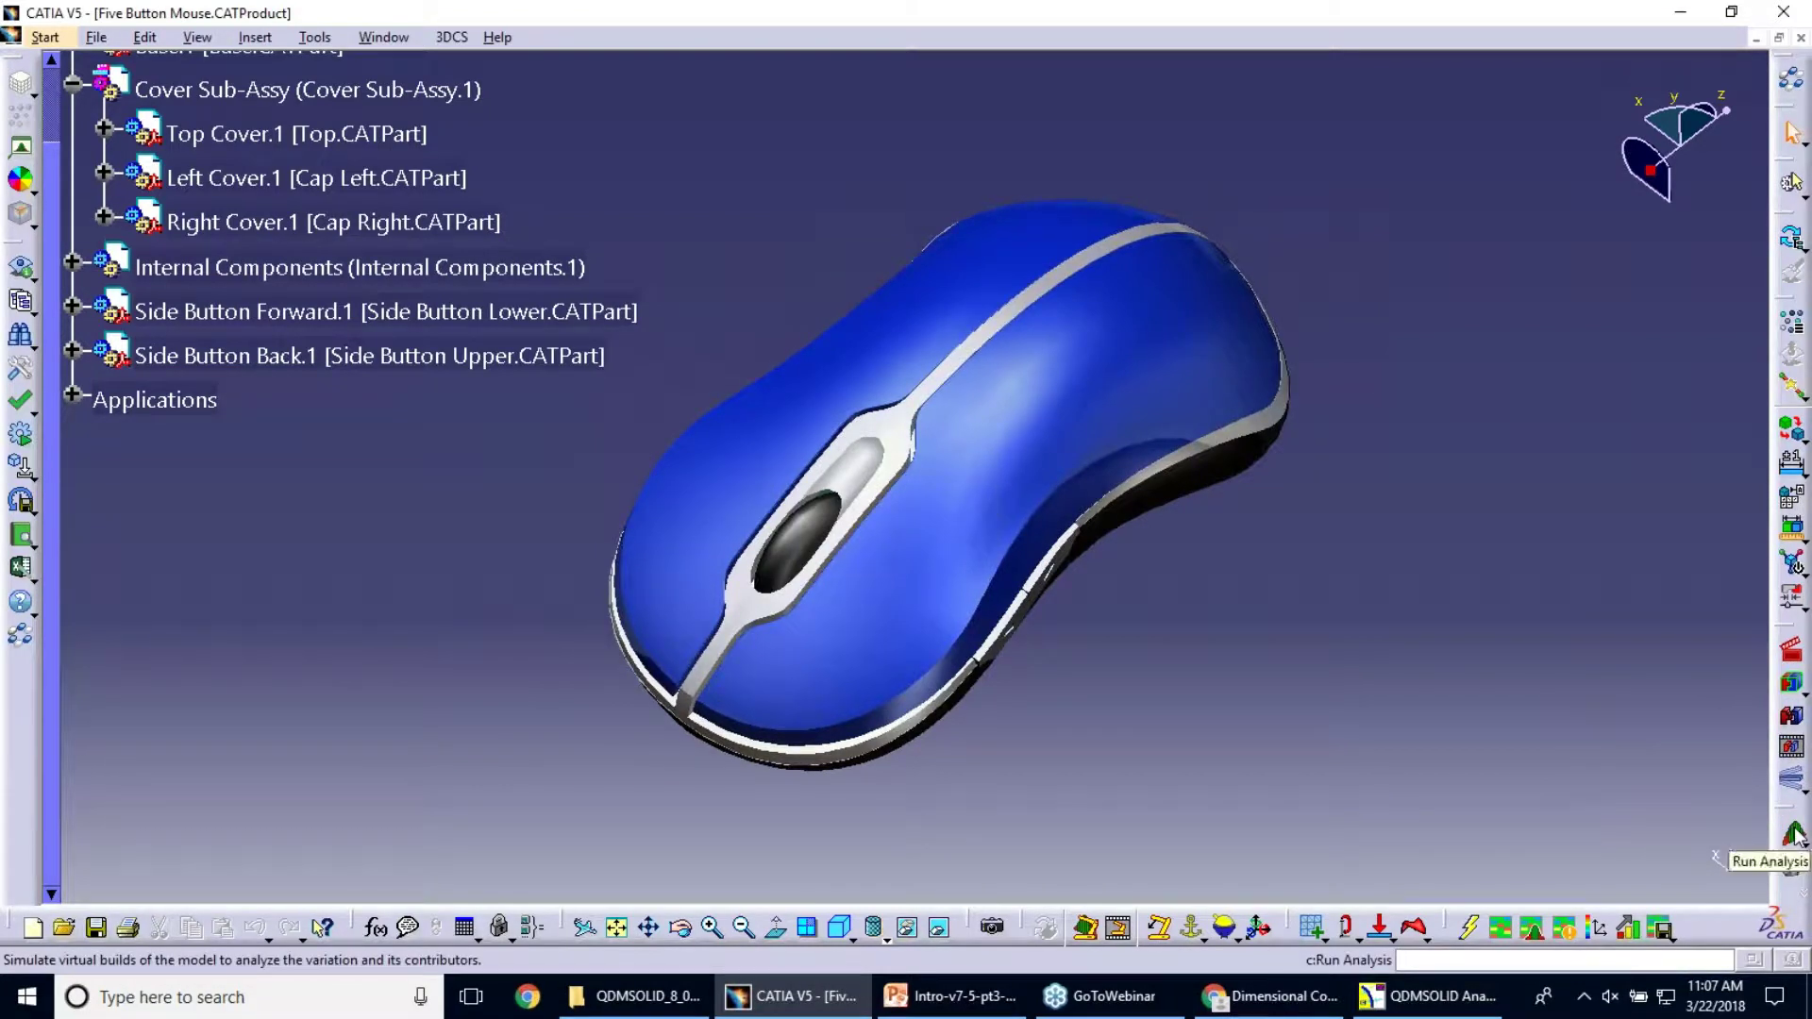
Step: Run the analysis with a 2000-run Monte Carlo simulation and HLM sensitivity, starting from seed 1
click(1795, 835)
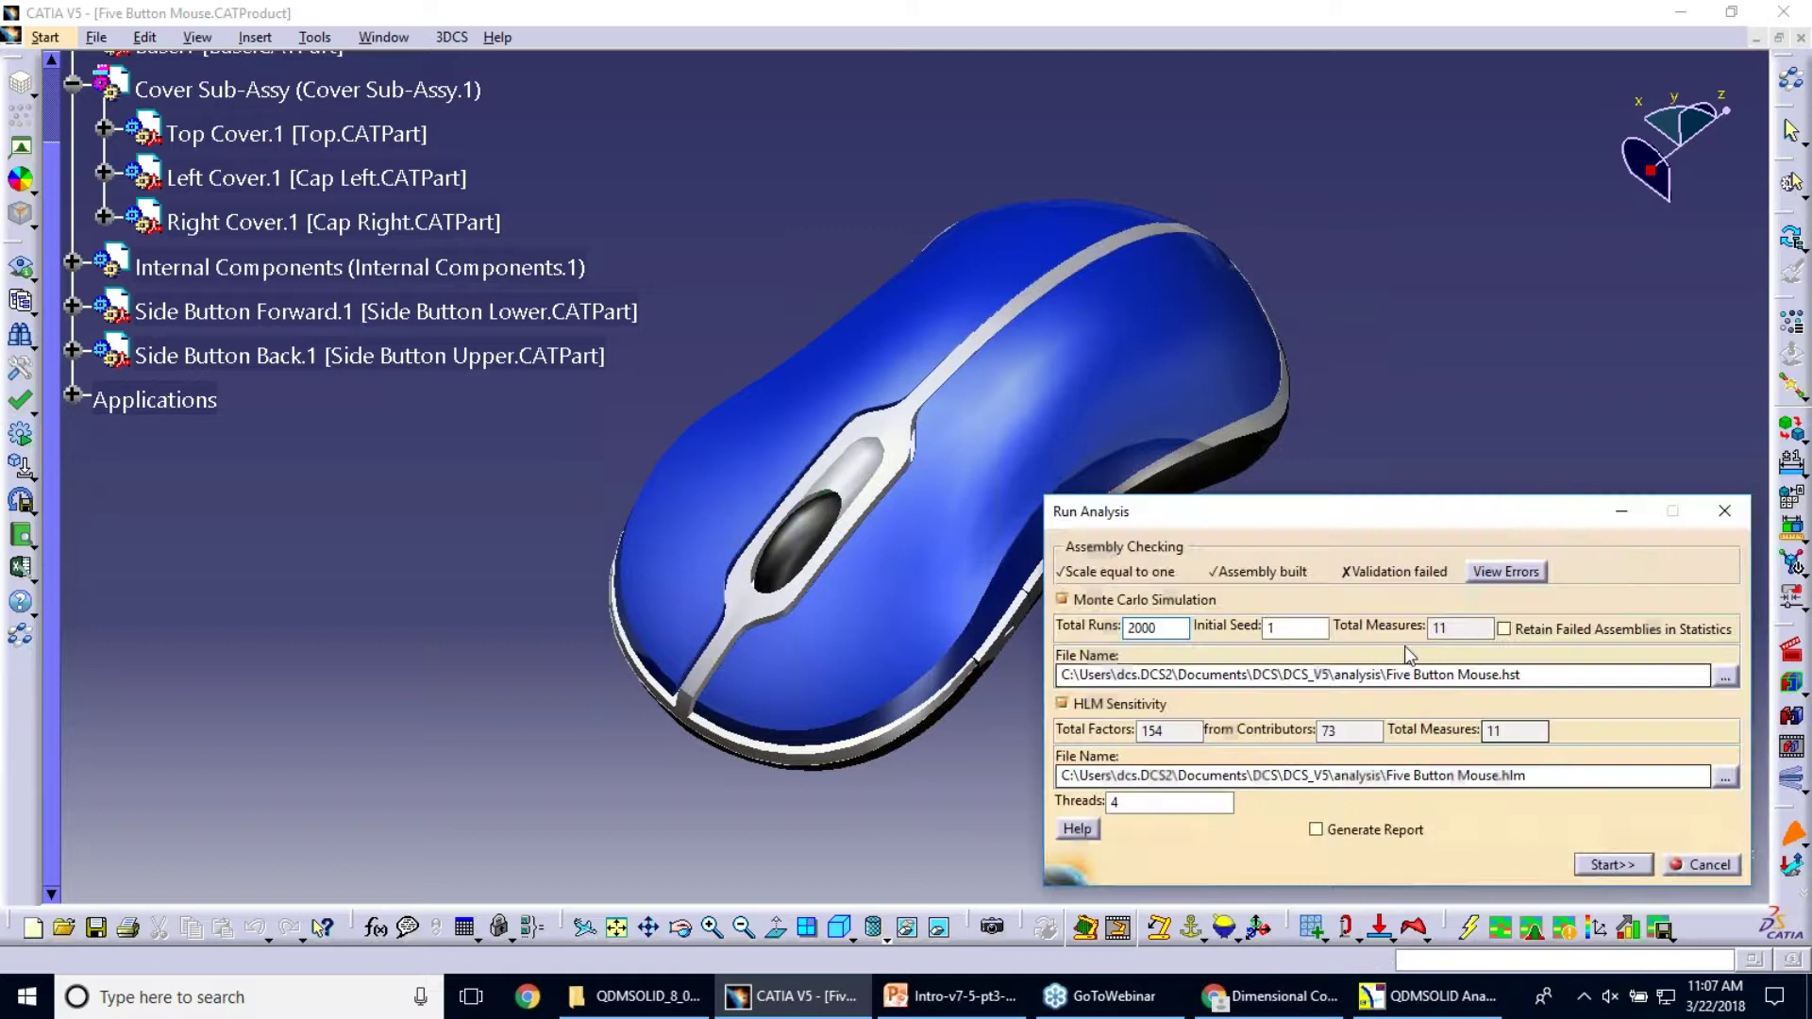
click(1612, 864)
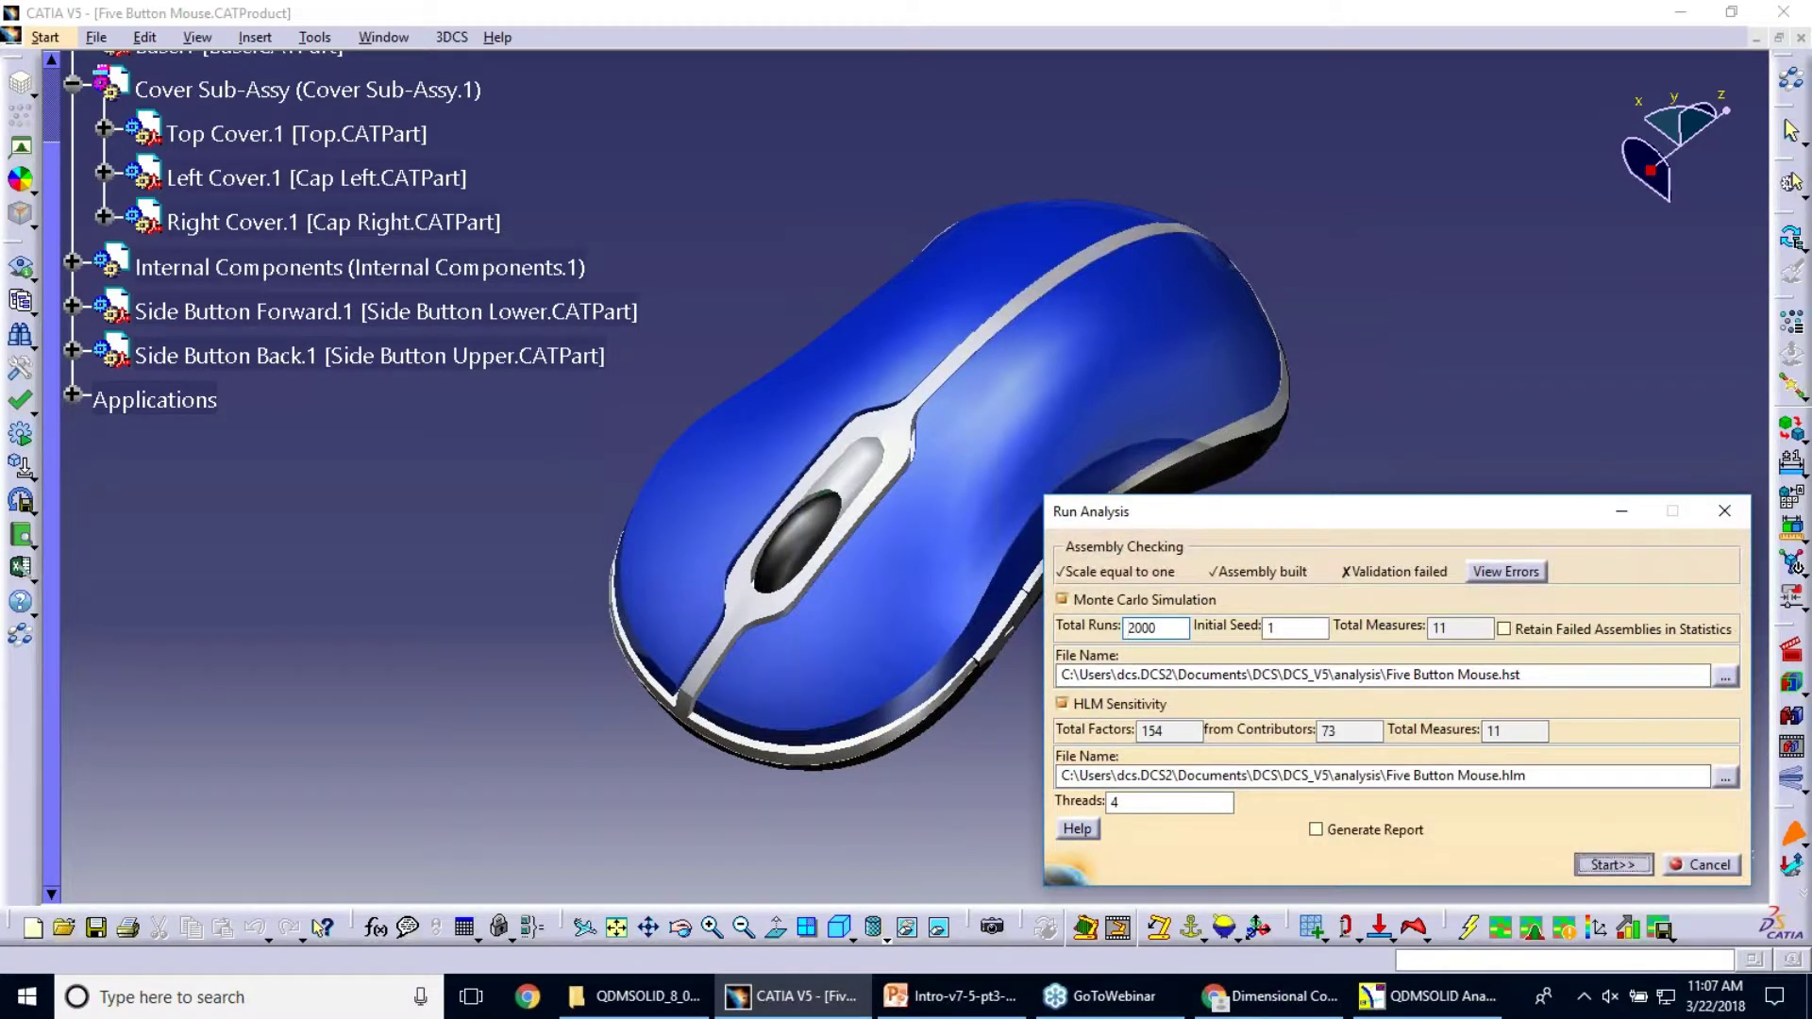
click(971, 549)
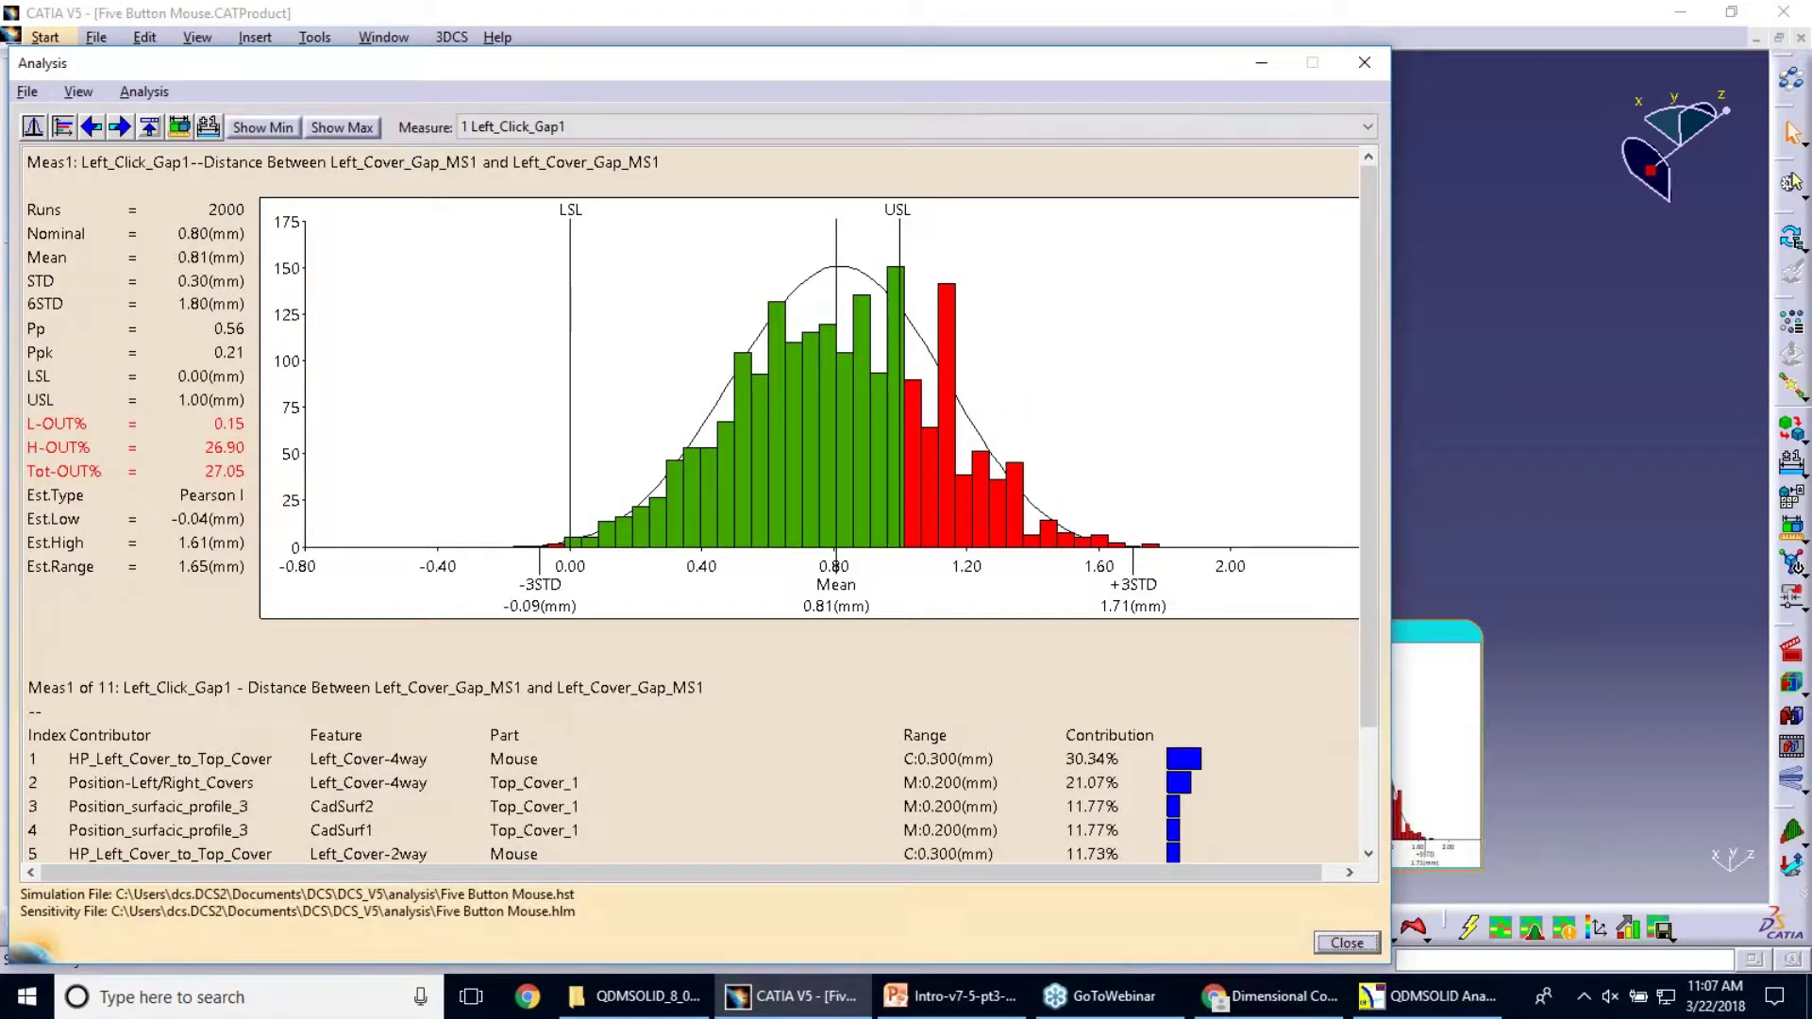
drag(442, 66, 685, 49)
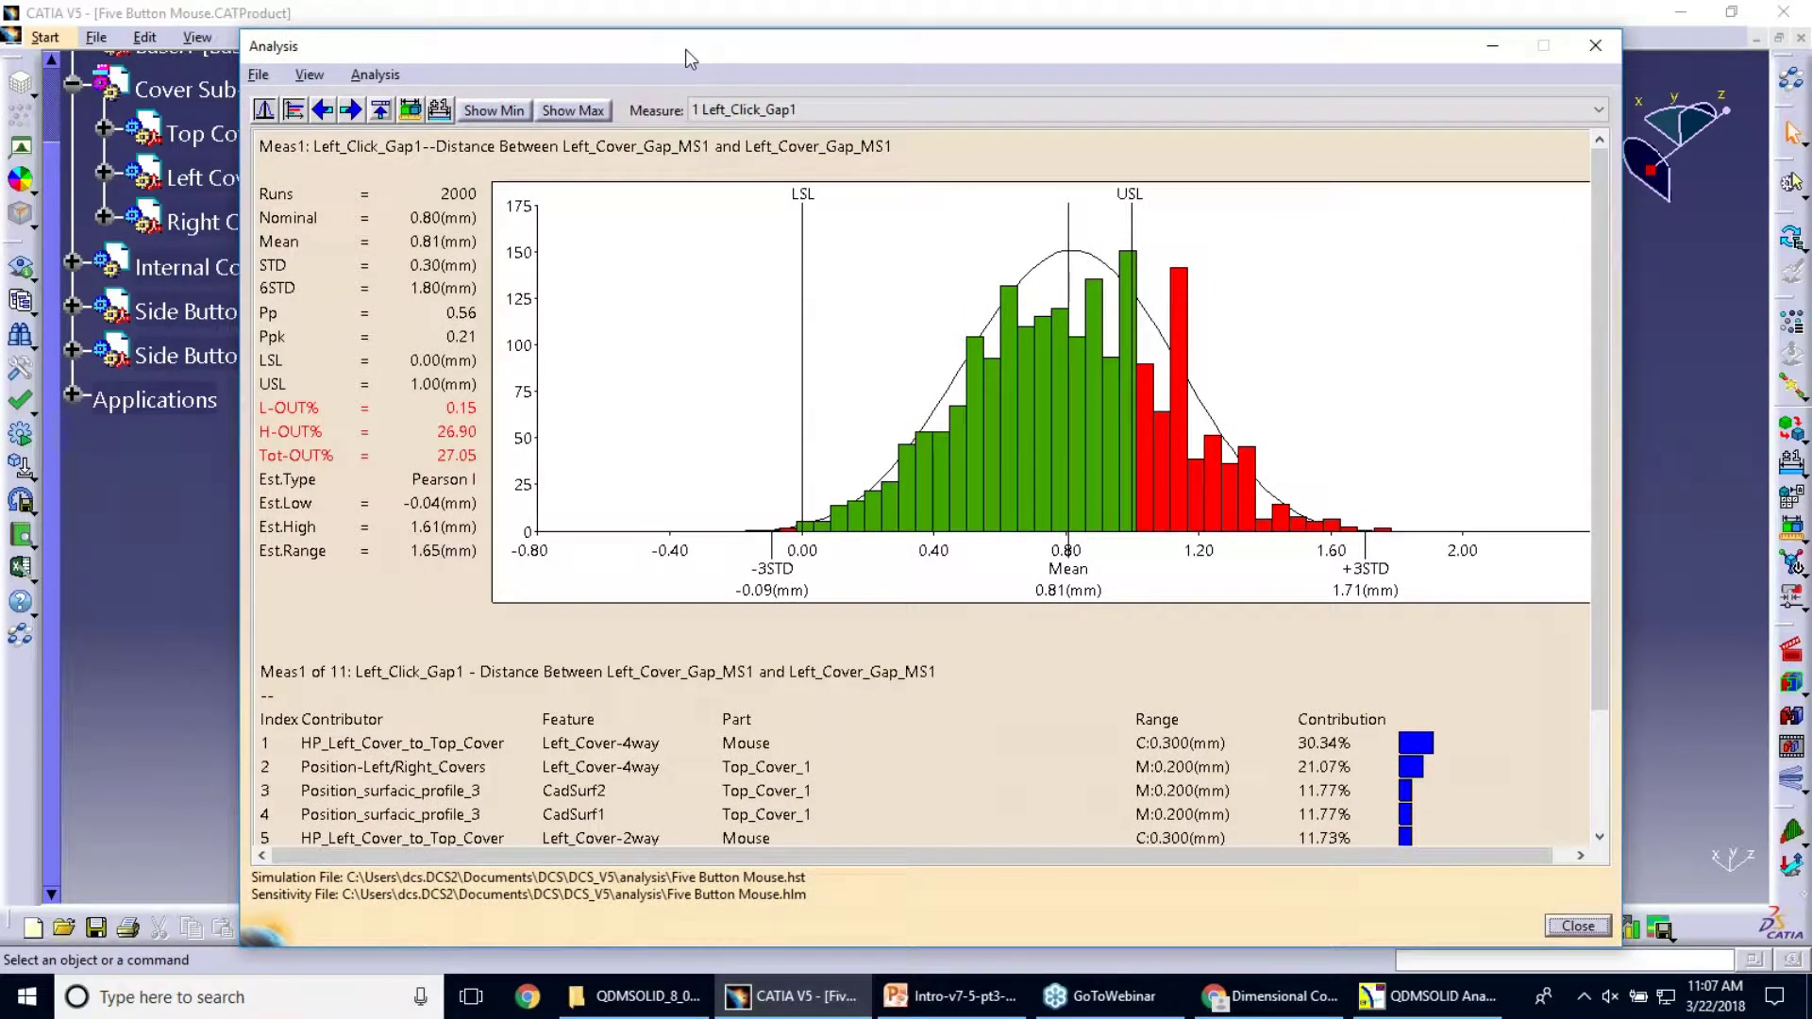
Step: Save the simulation results in QDM DcsDb2 format as Five Button Mouse.csv in the Complete folder
click(261, 77)
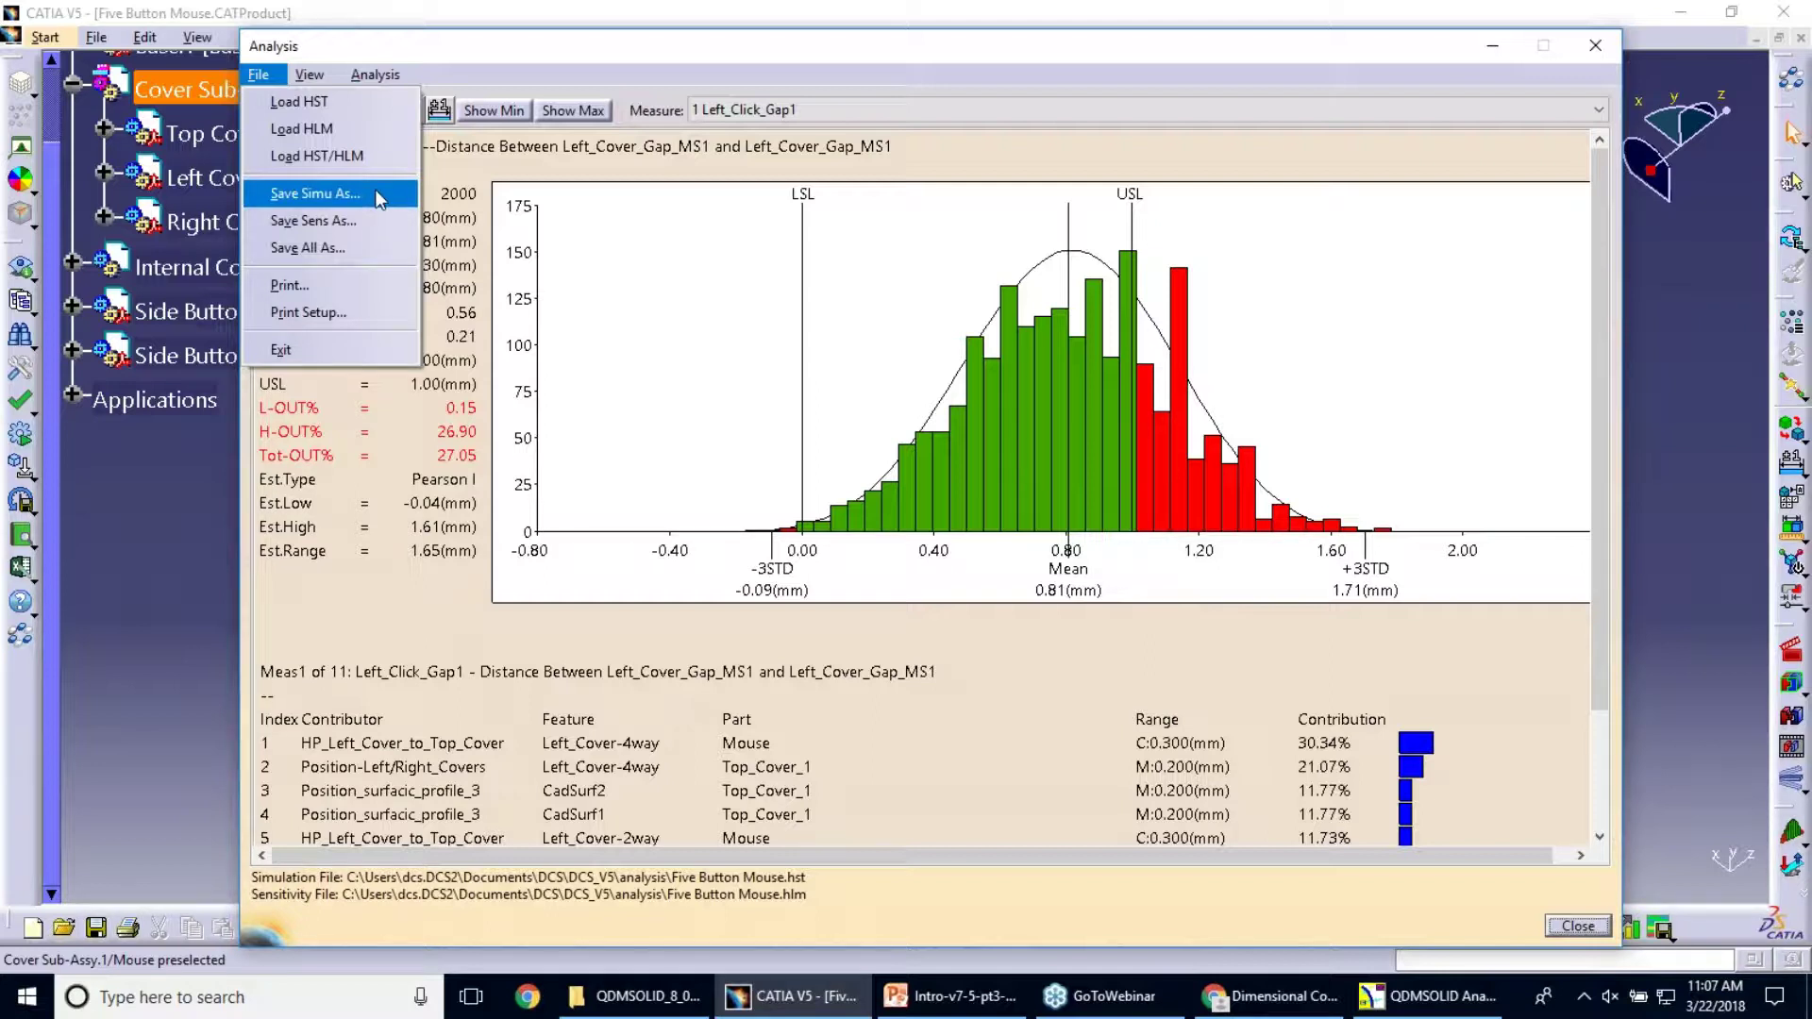
click(376, 192)
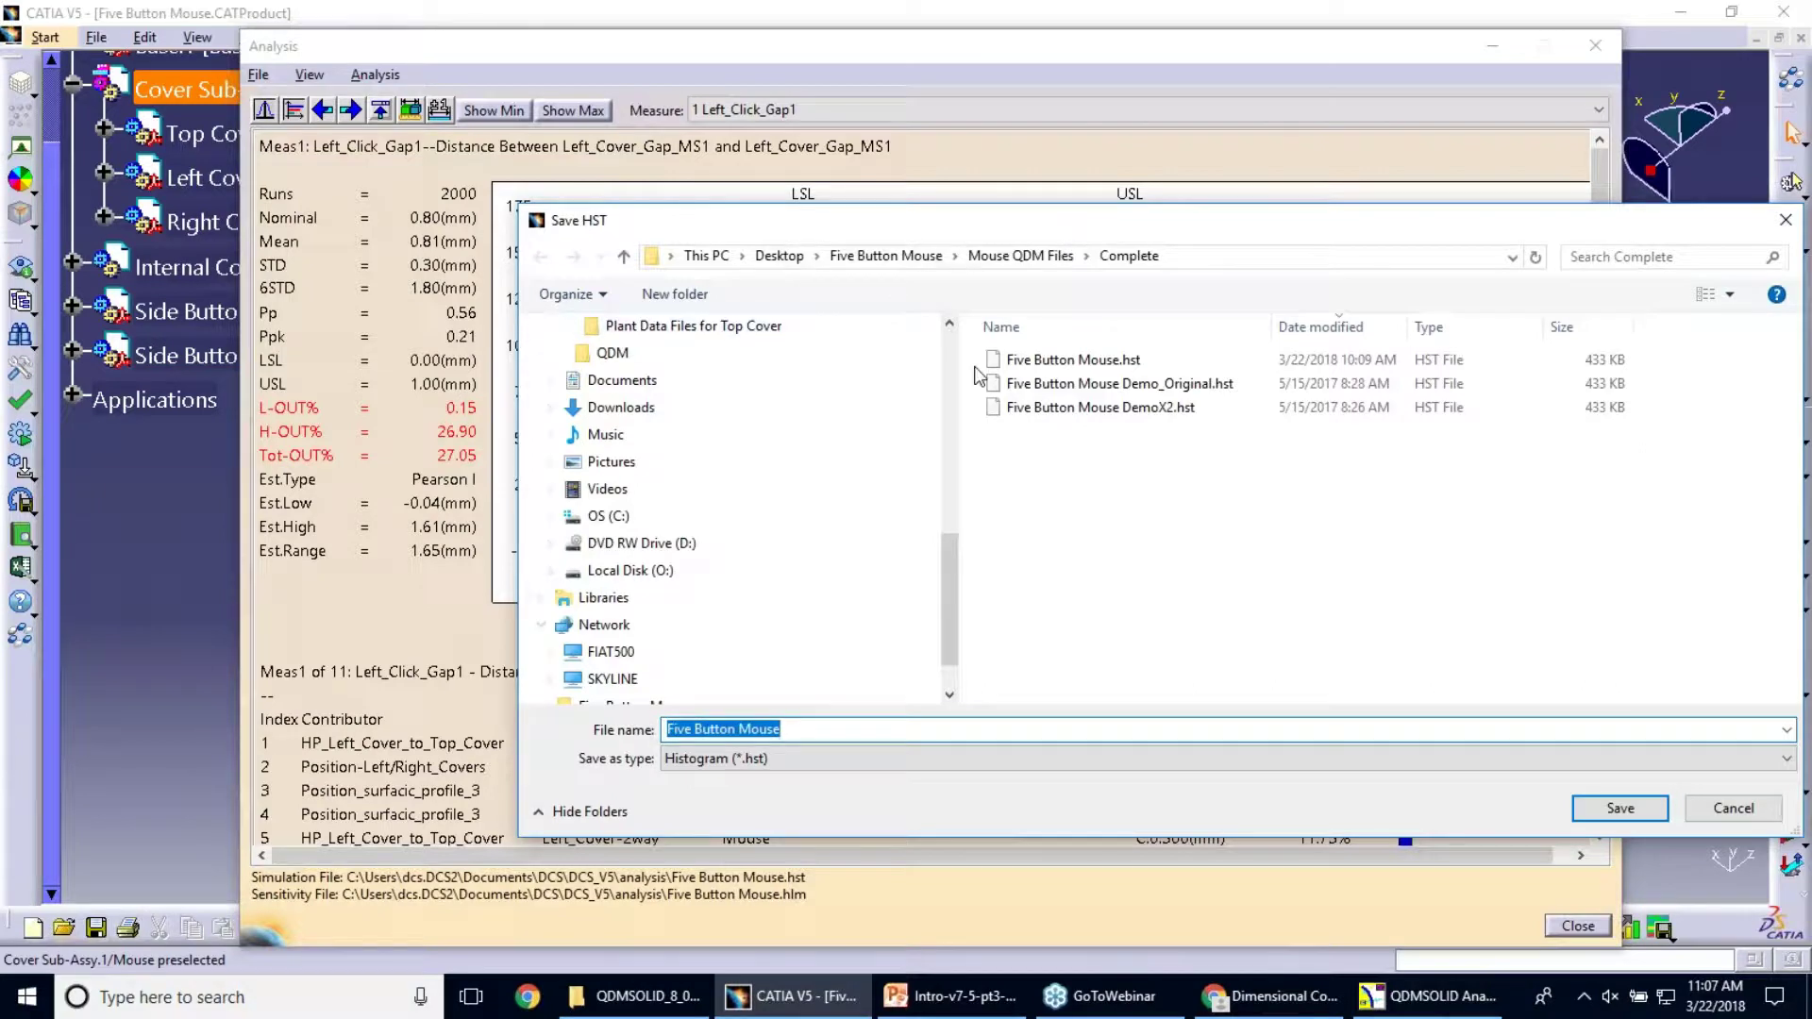
click(893, 761)
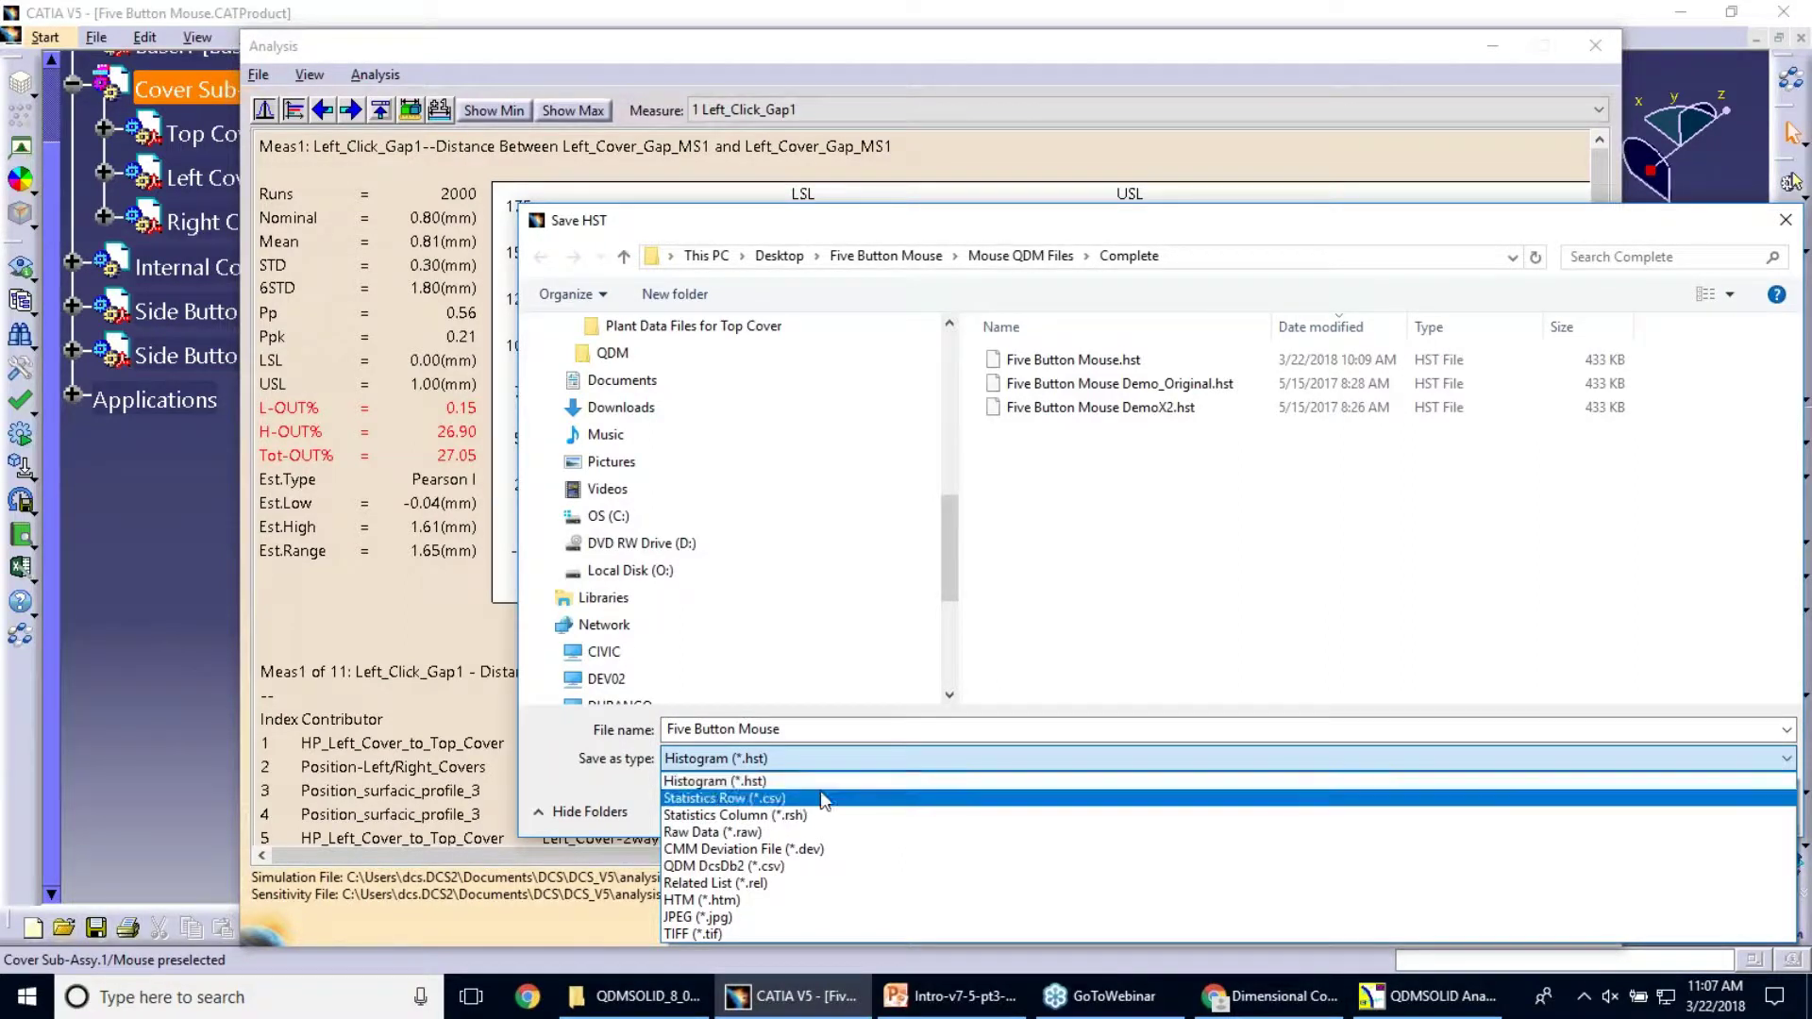
click(770, 866)
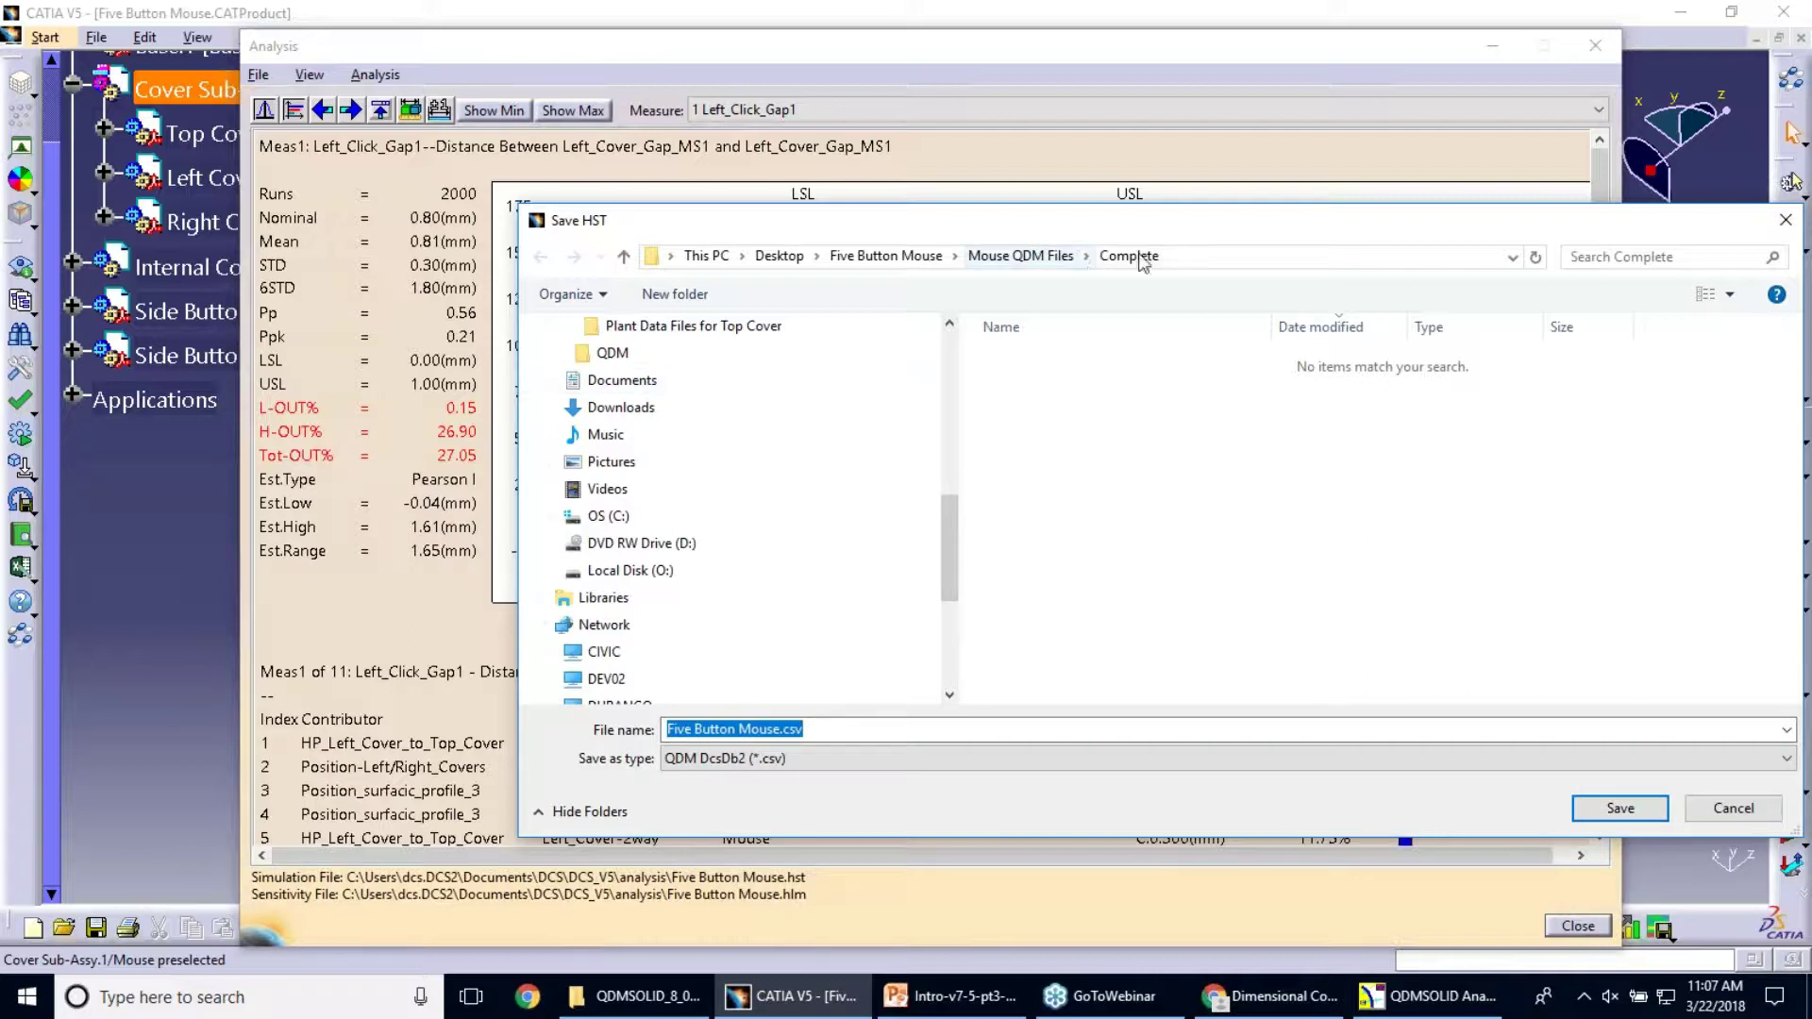
click(1631, 809)
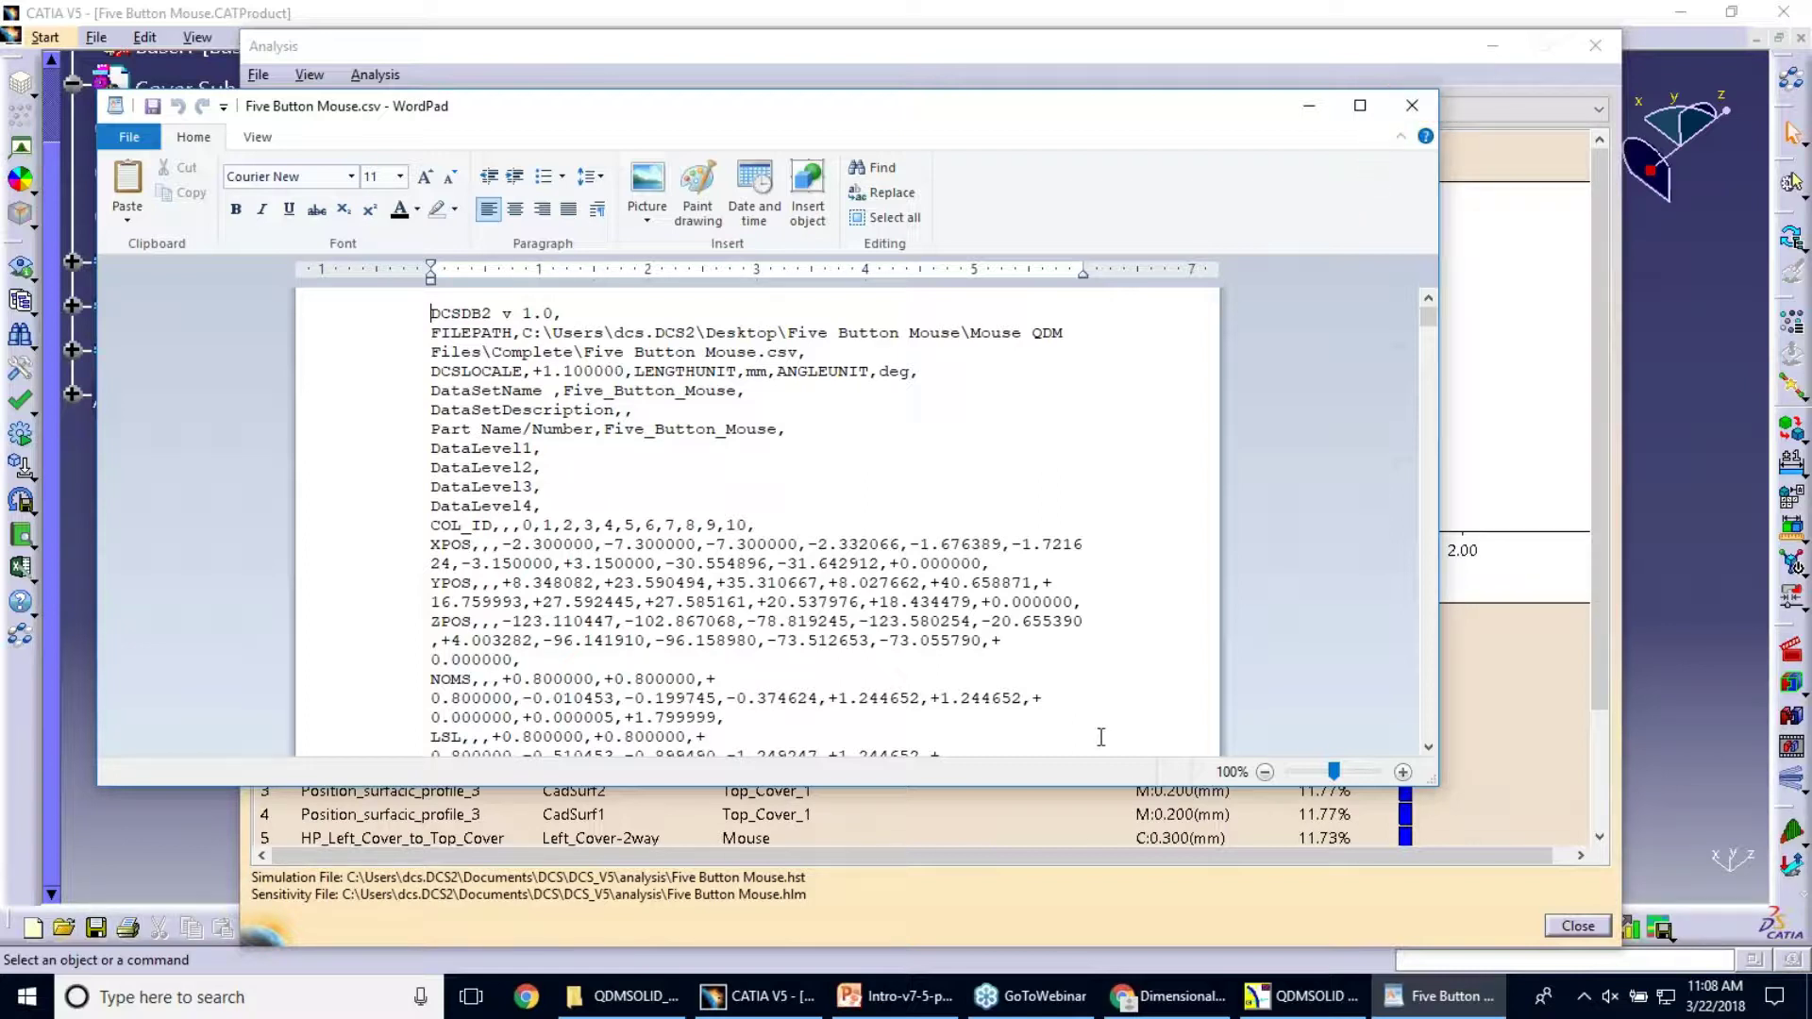
Step: Close the WordPad view of Five Button Mouse.csv and switch to QDMSOLID Analyst Plus
mouse_move(909, 996)
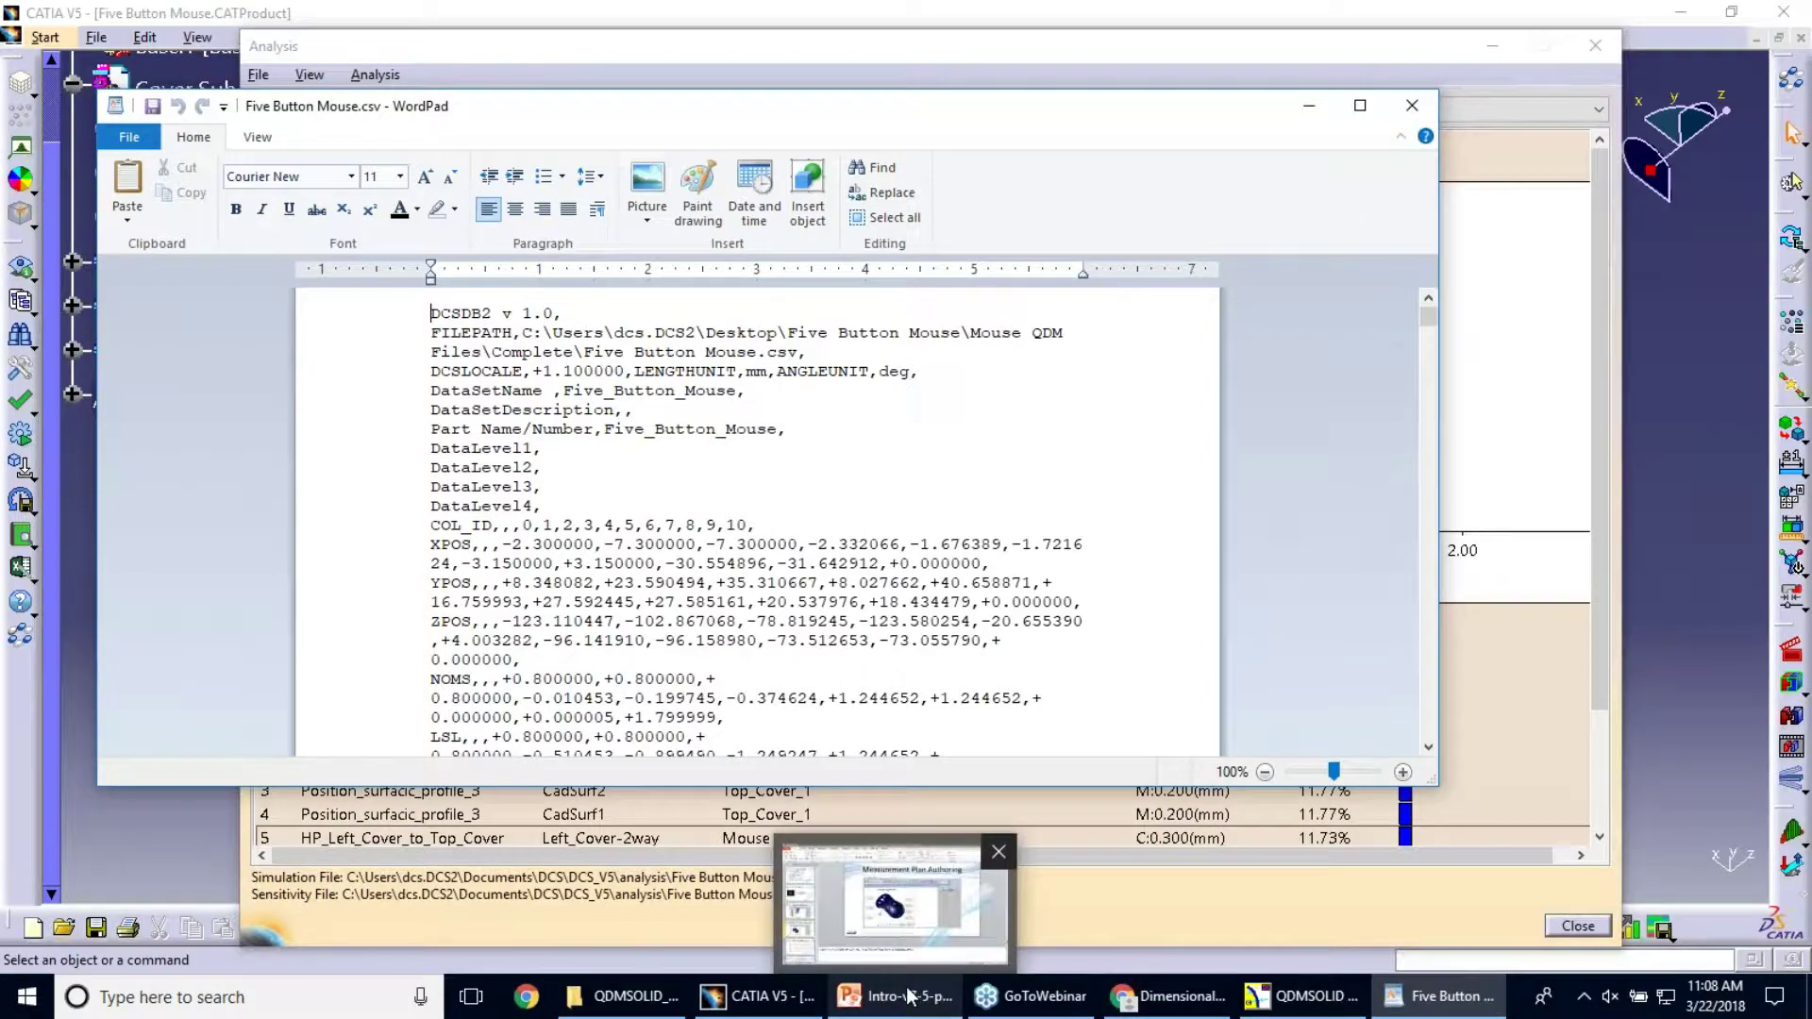
mouse_move(1310, 999)
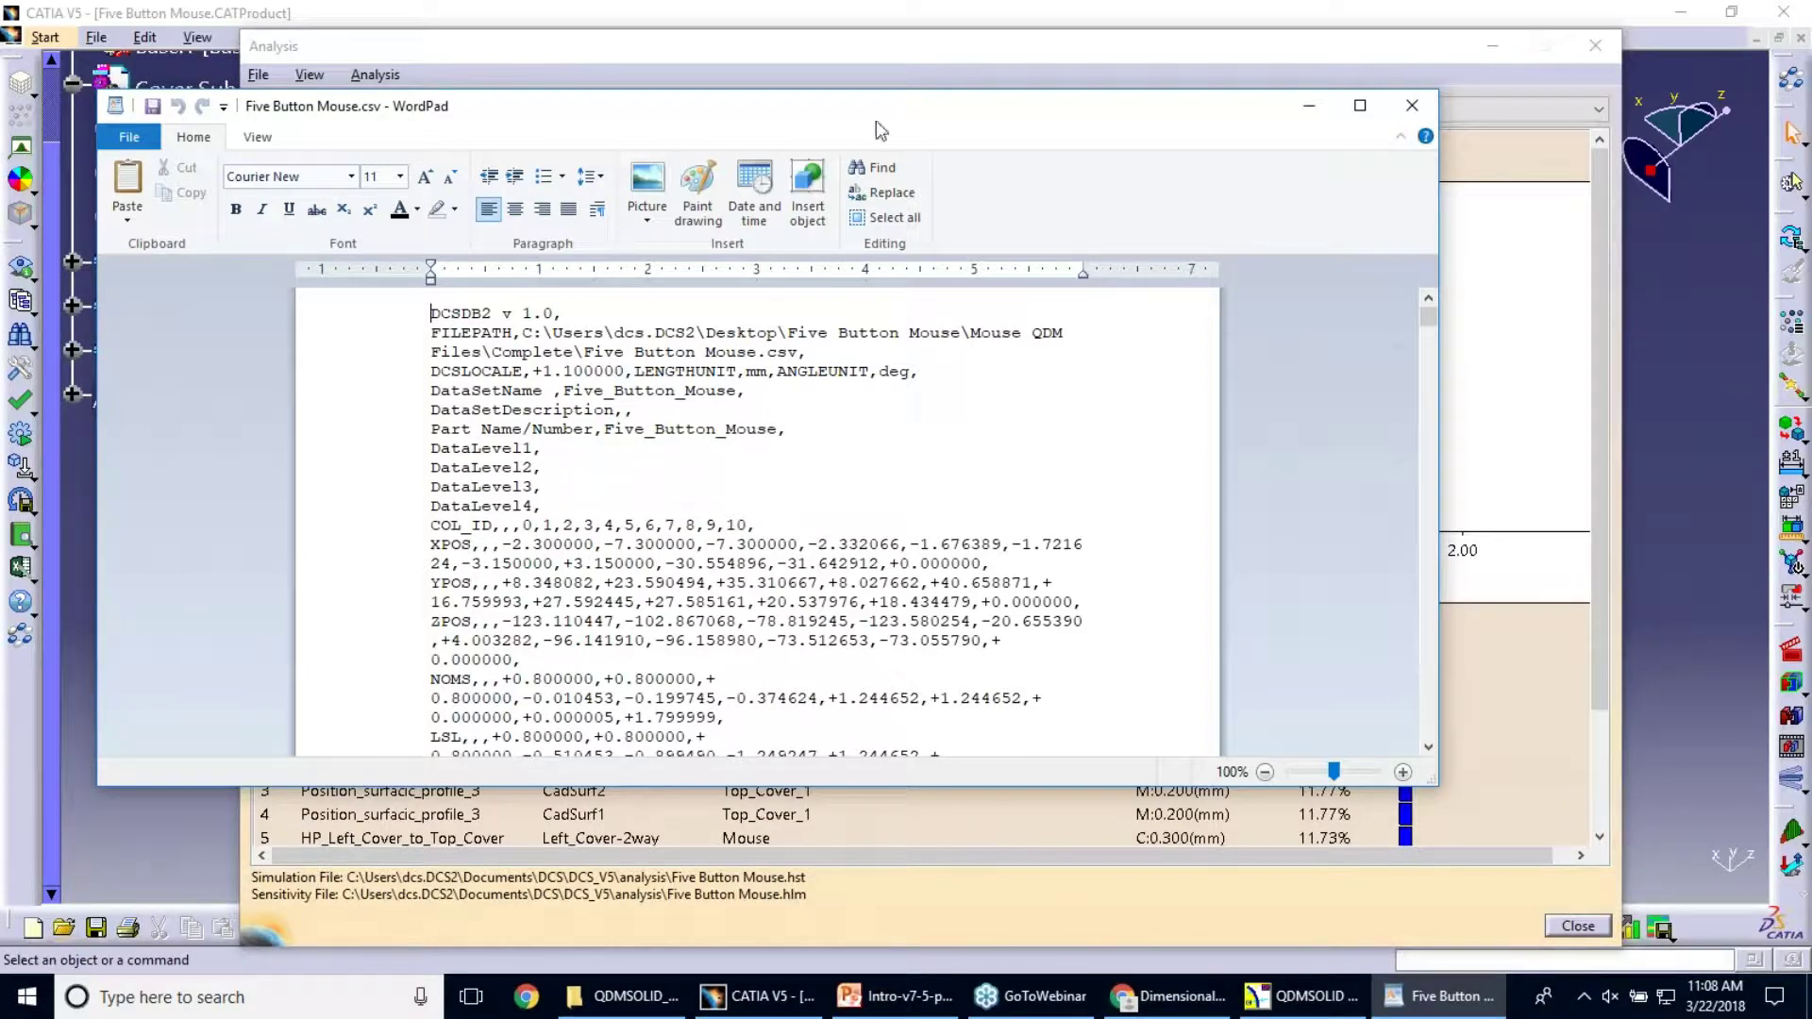
click(1305, 113)
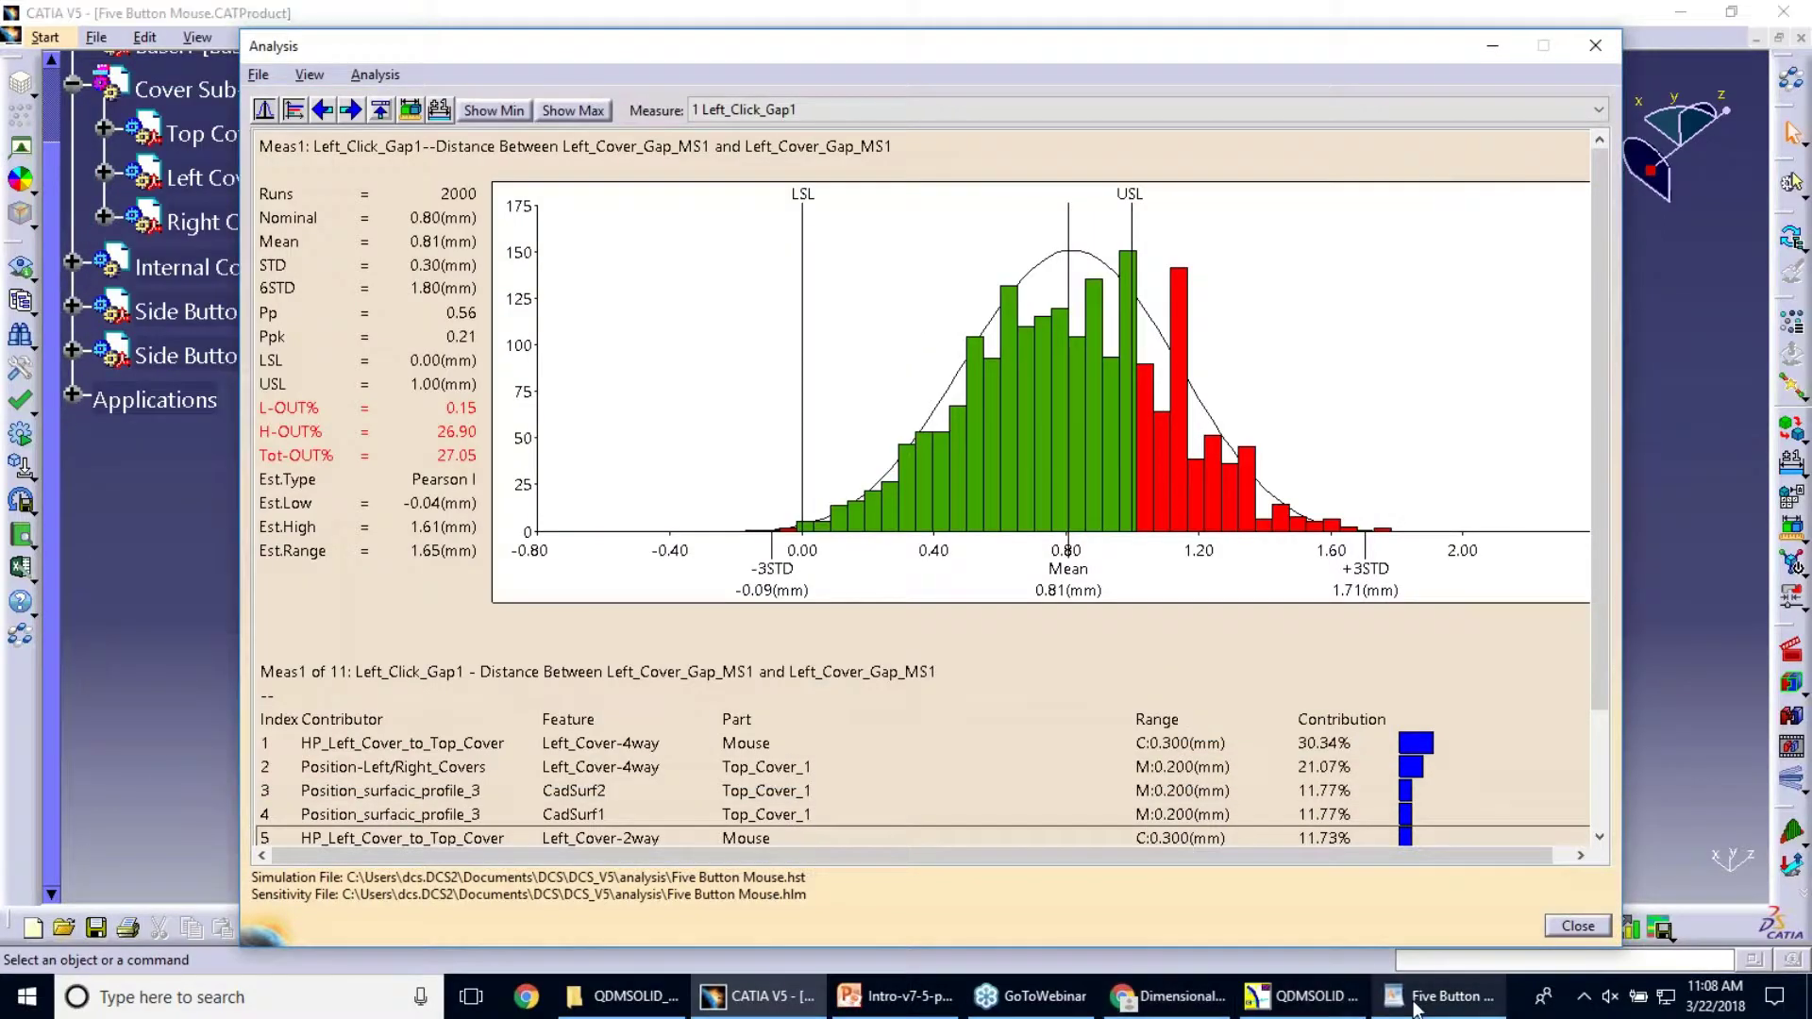
right_click(1439, 996)
click(1380, 948)
click(1430, 995)
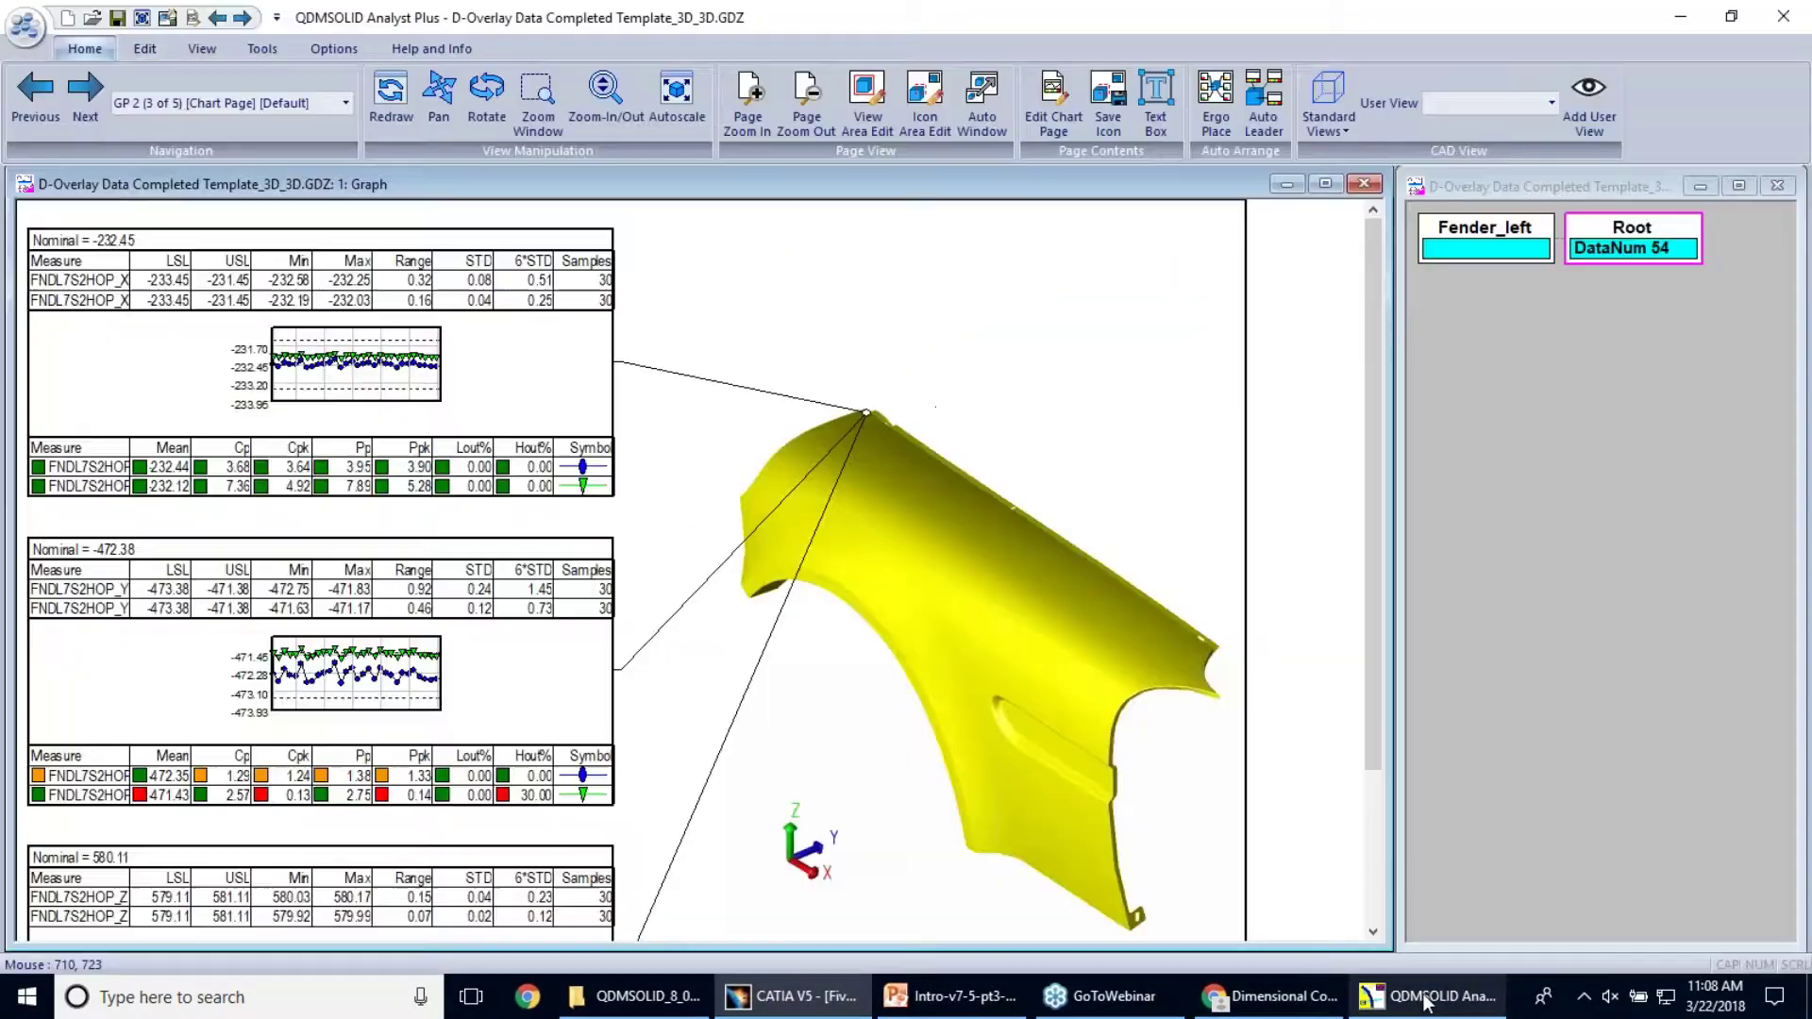
Step: Close both open template documents without saving changes and create a new blank document
click(1362, 187)
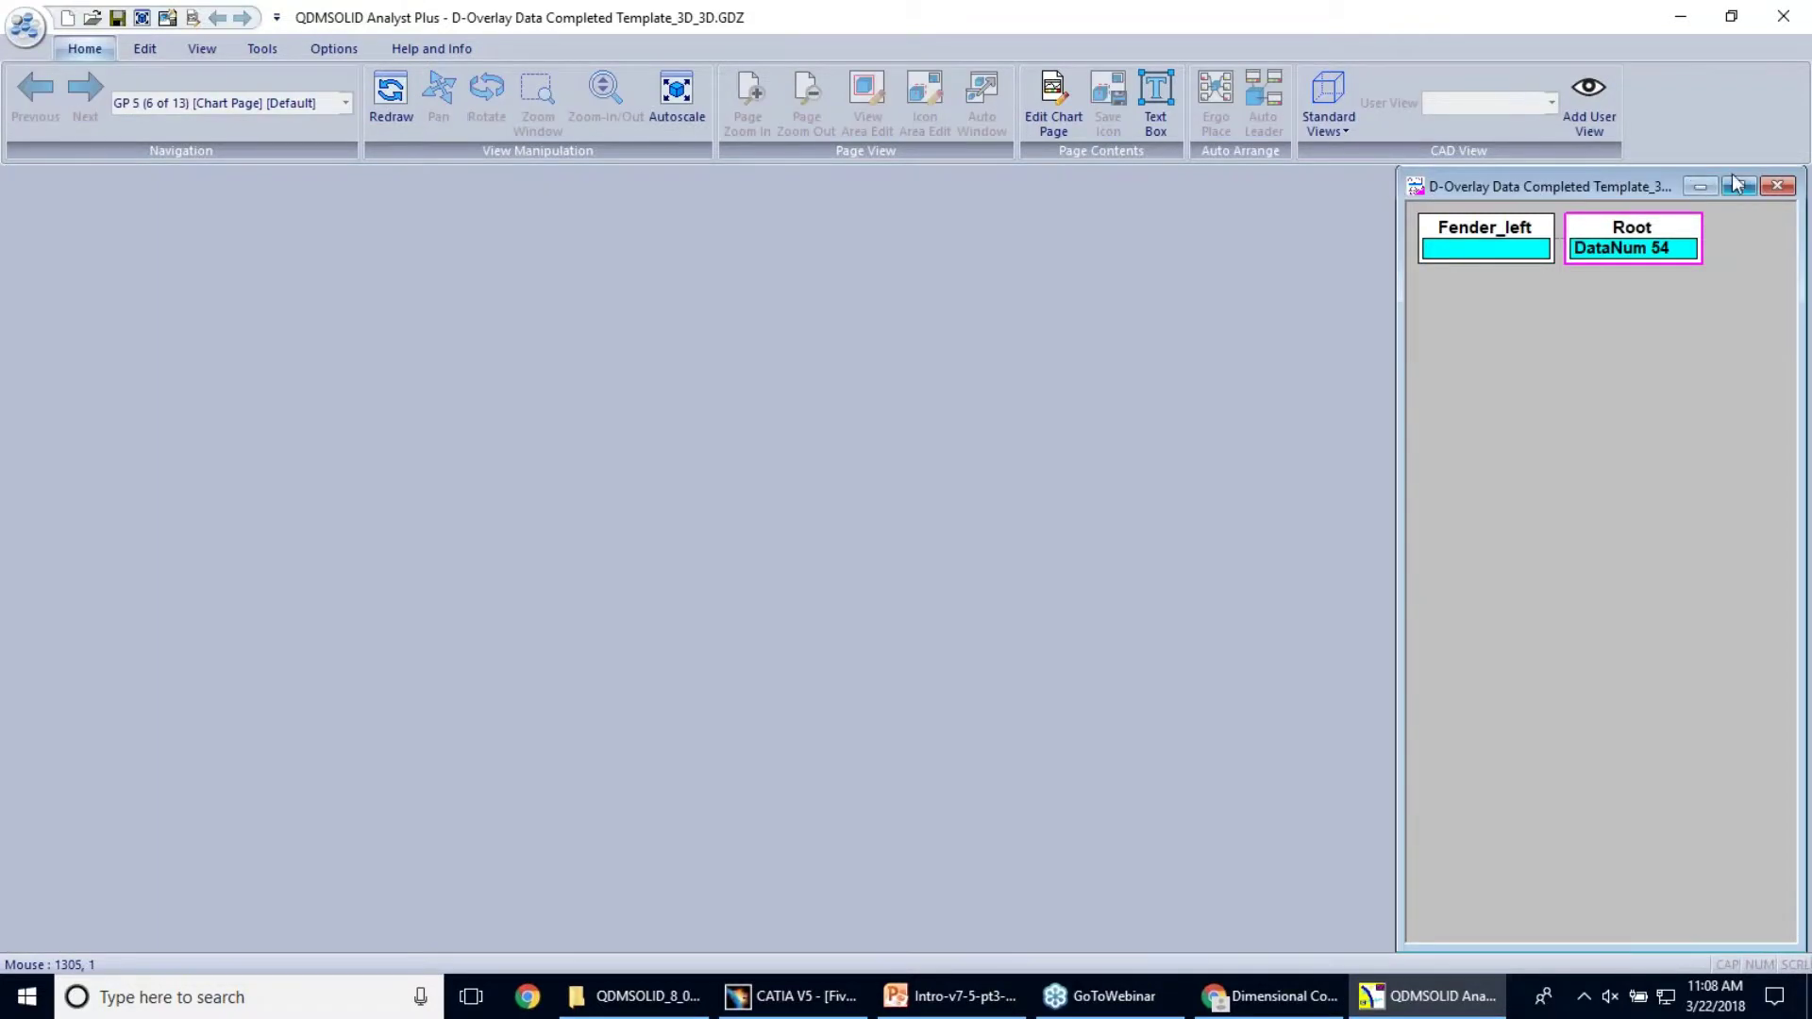
click(1775, 187)
click(1775, 186)
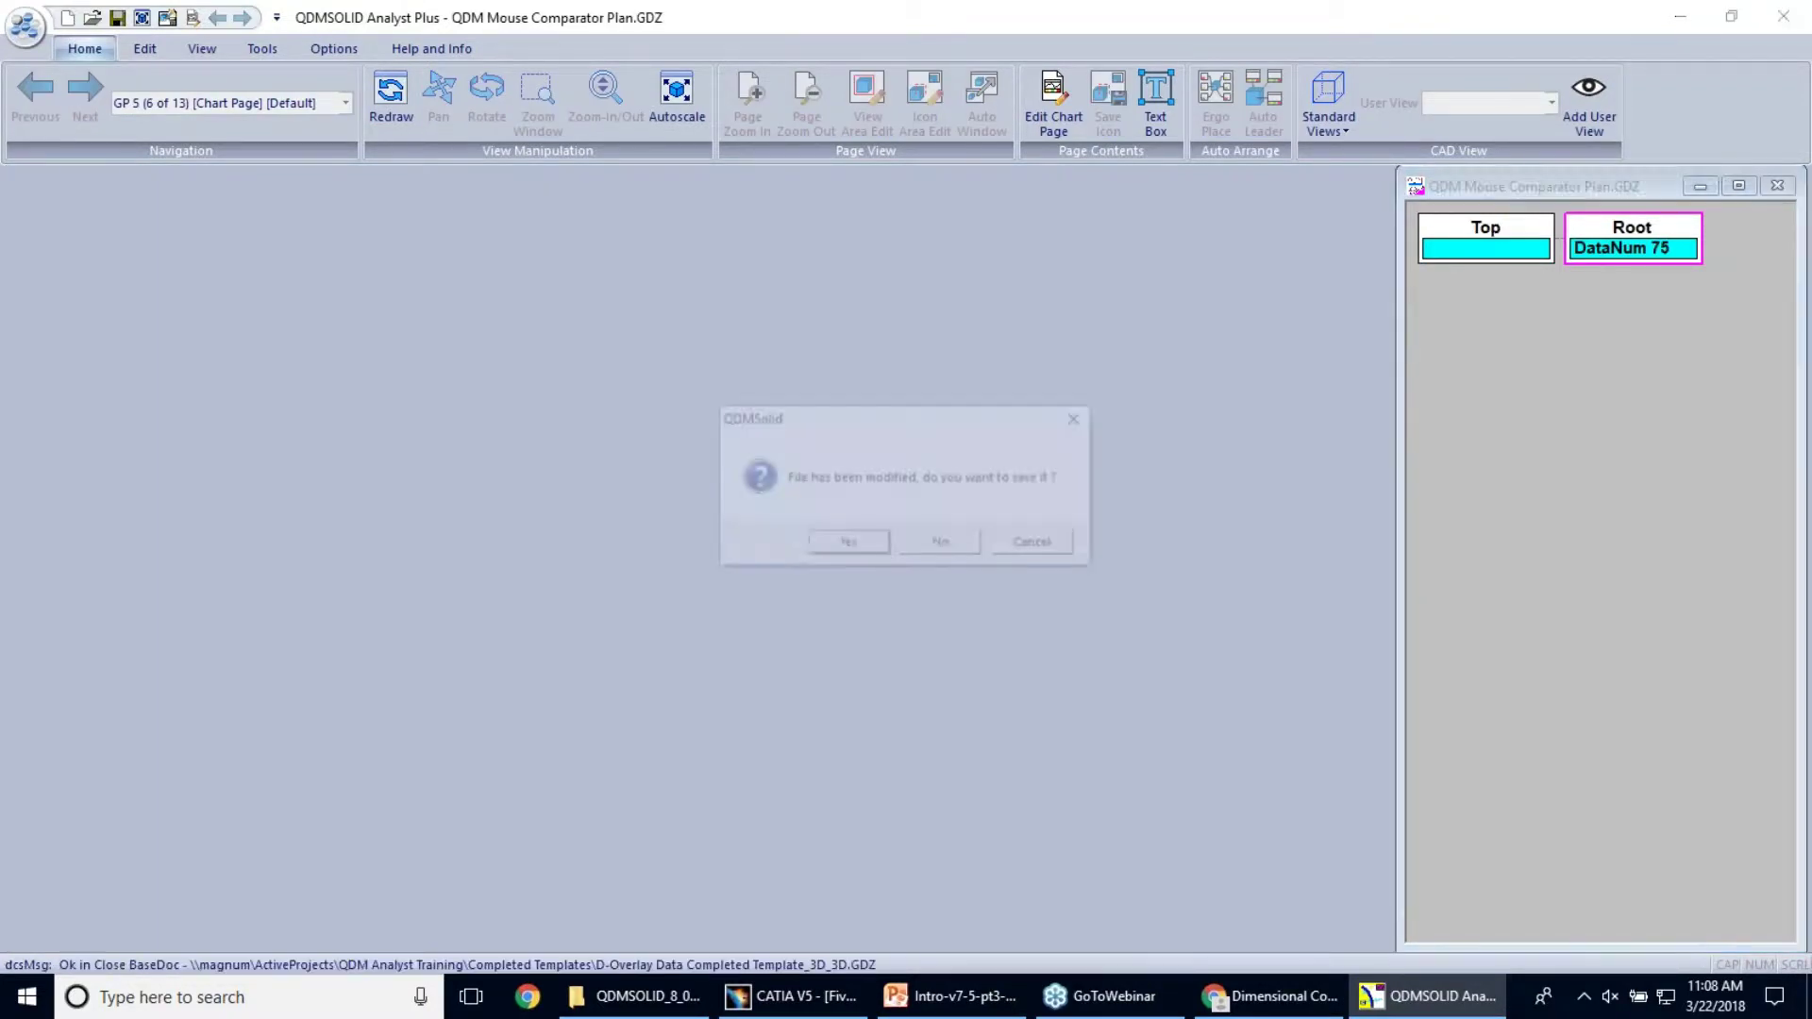
click(962, 544)
click(25, 27)
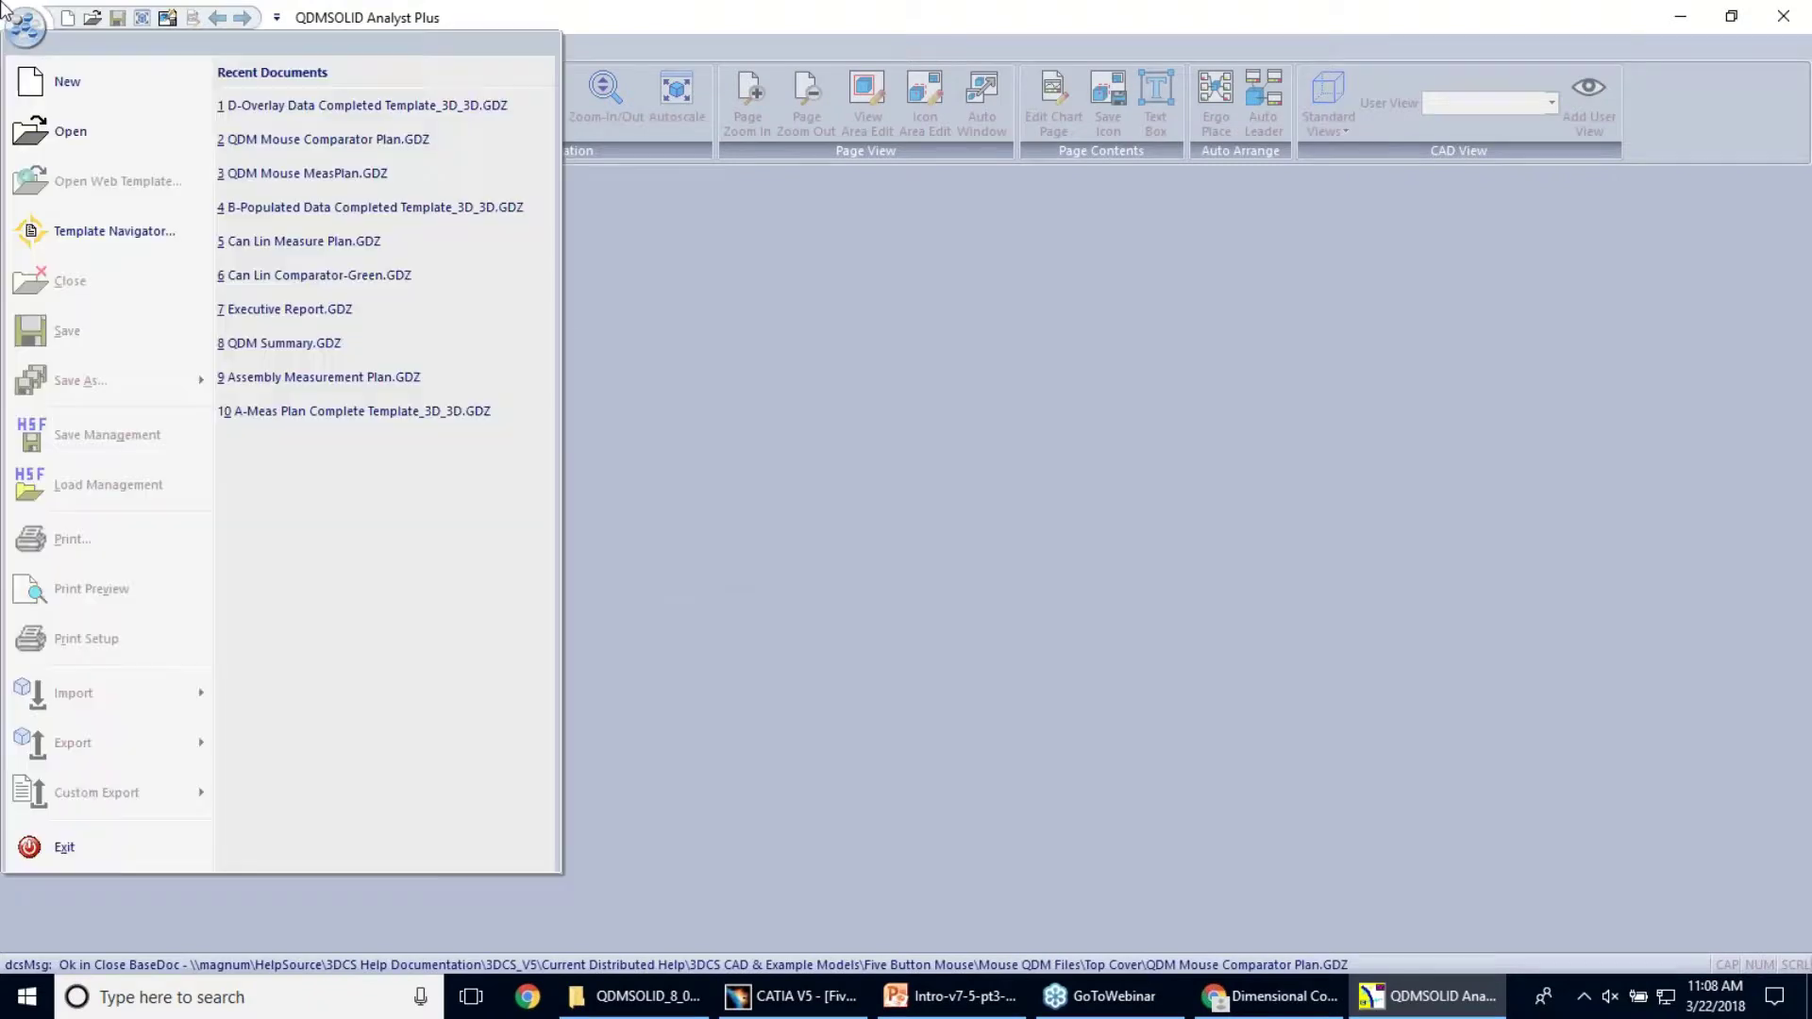
click(89, 92)
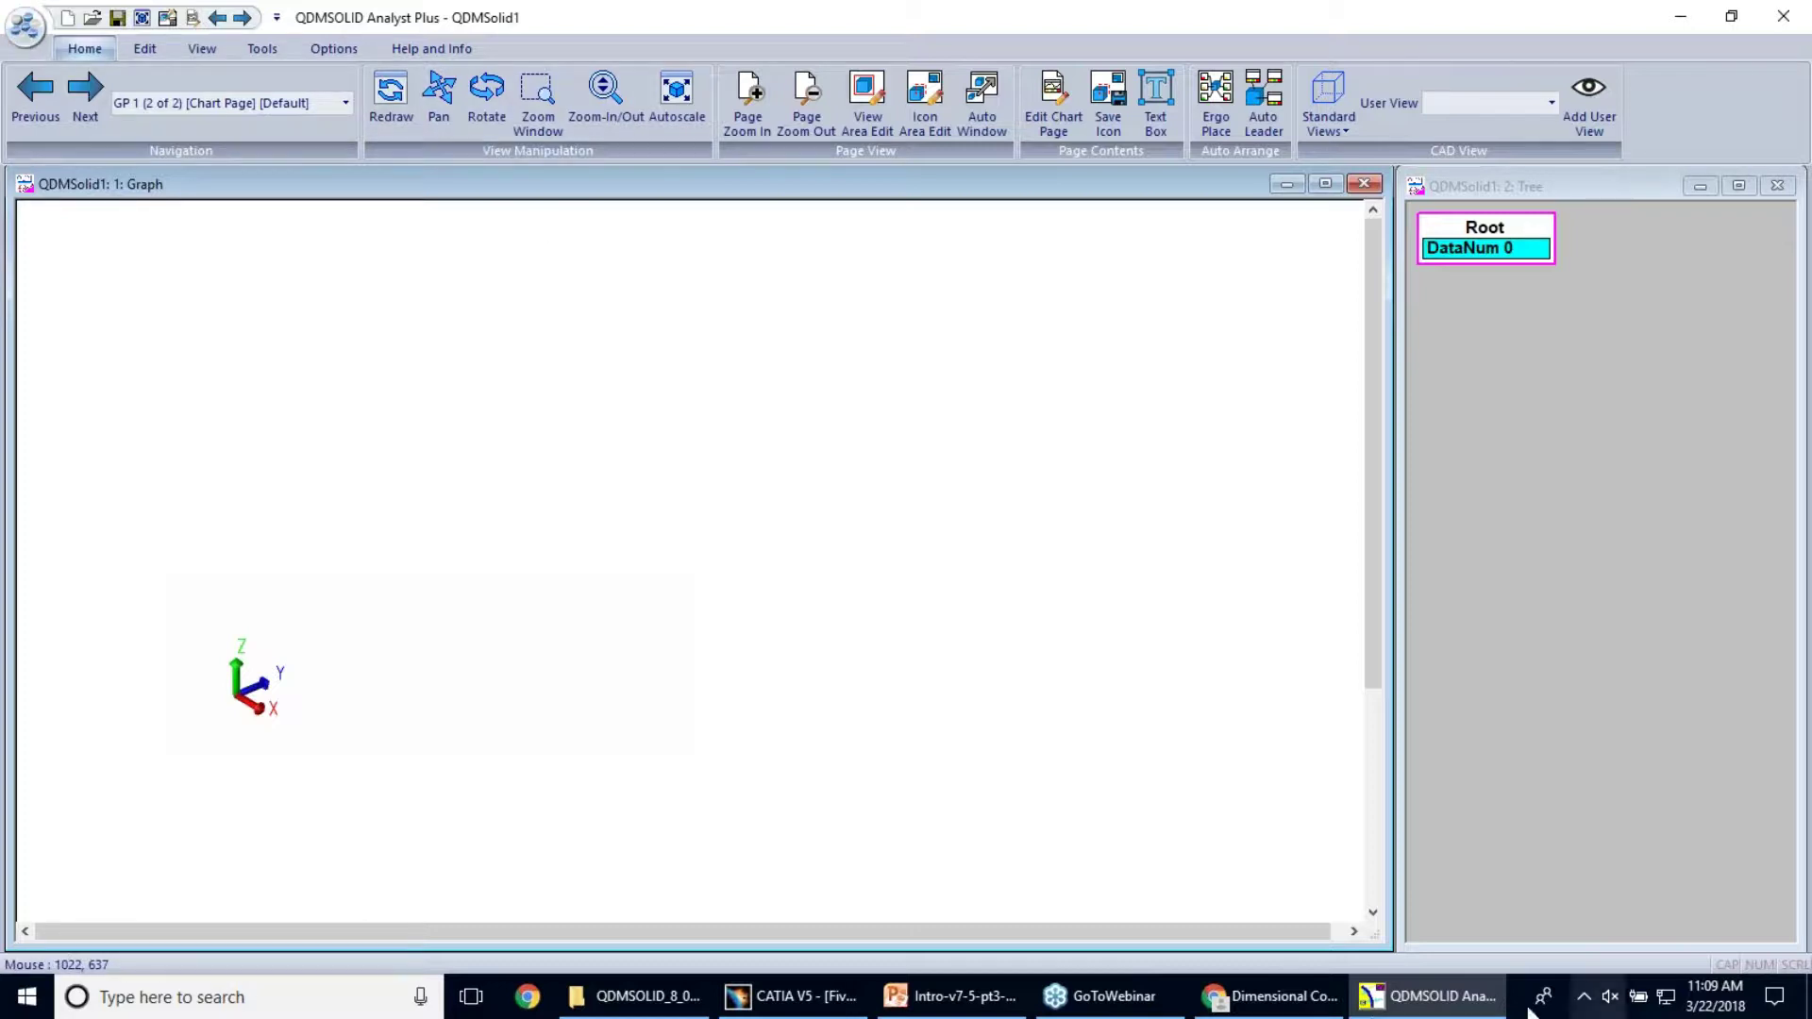
Step: Import all the mouse part HSF files, Base.hsf through Side_Button_Forward.hsf, from the Complete folder in Mouse QDM Files
click(19, 34)
mouse_move(170, 692)
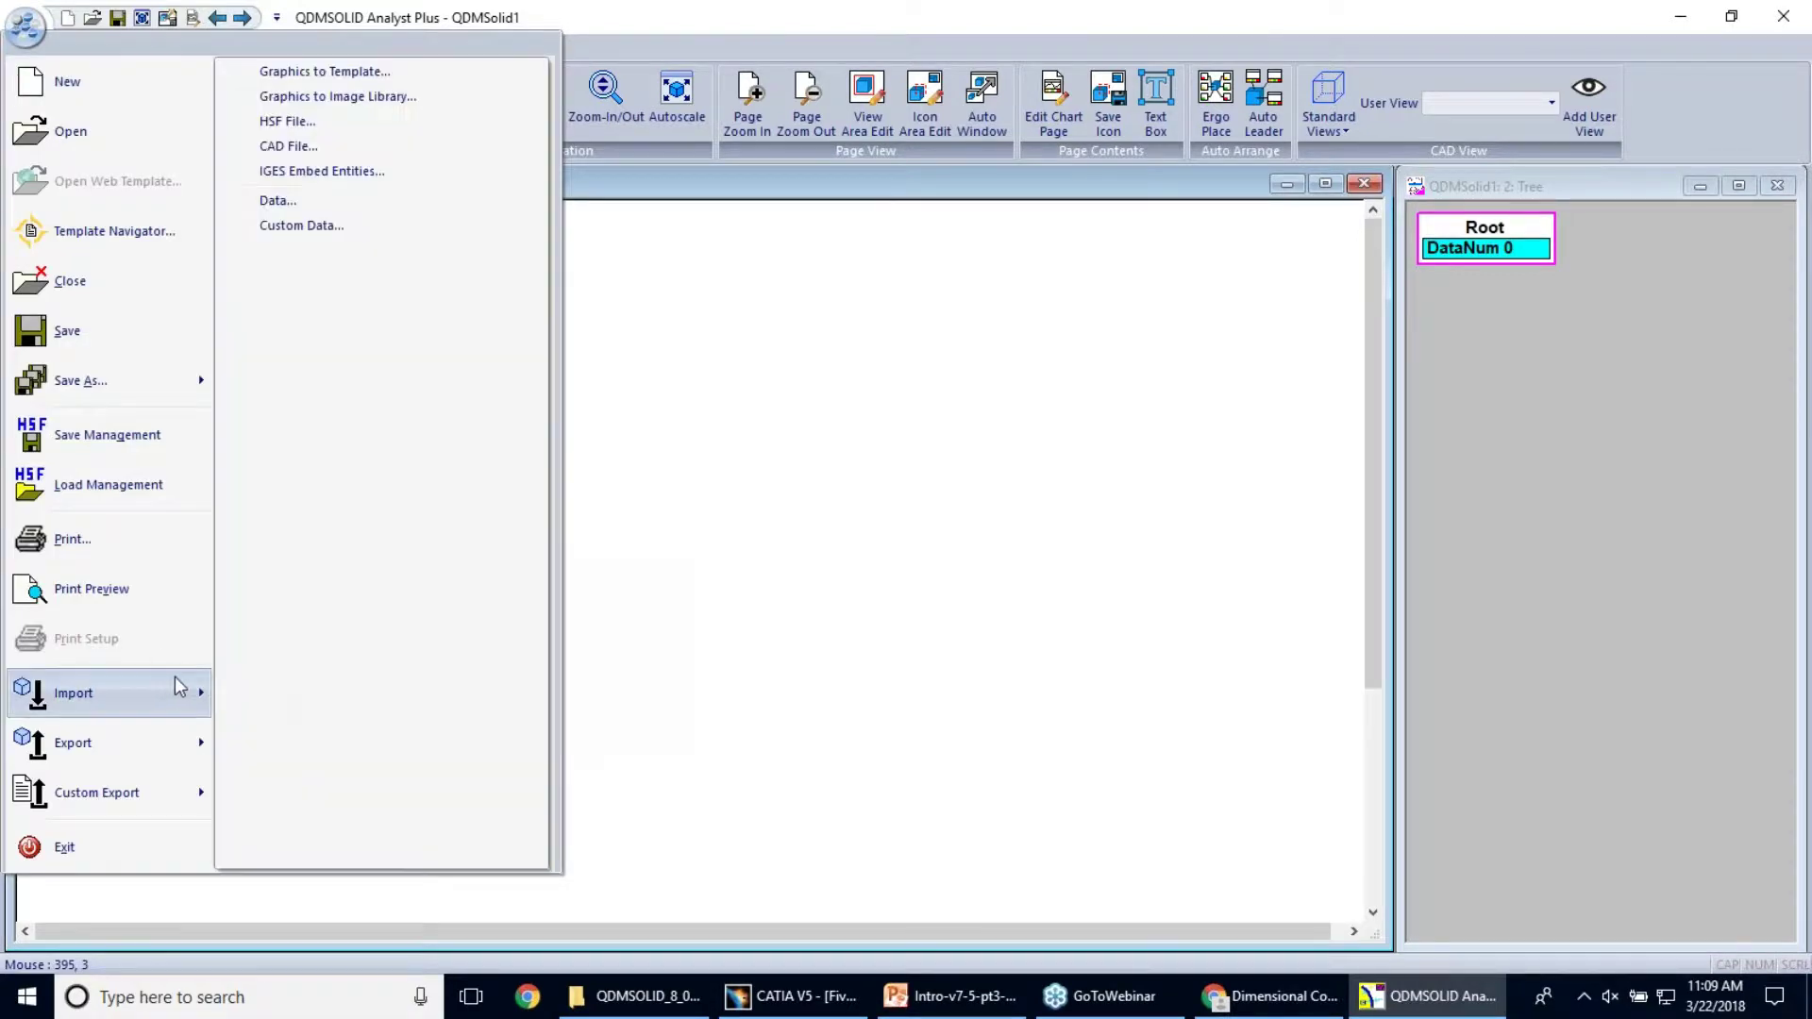
click(358, 130)
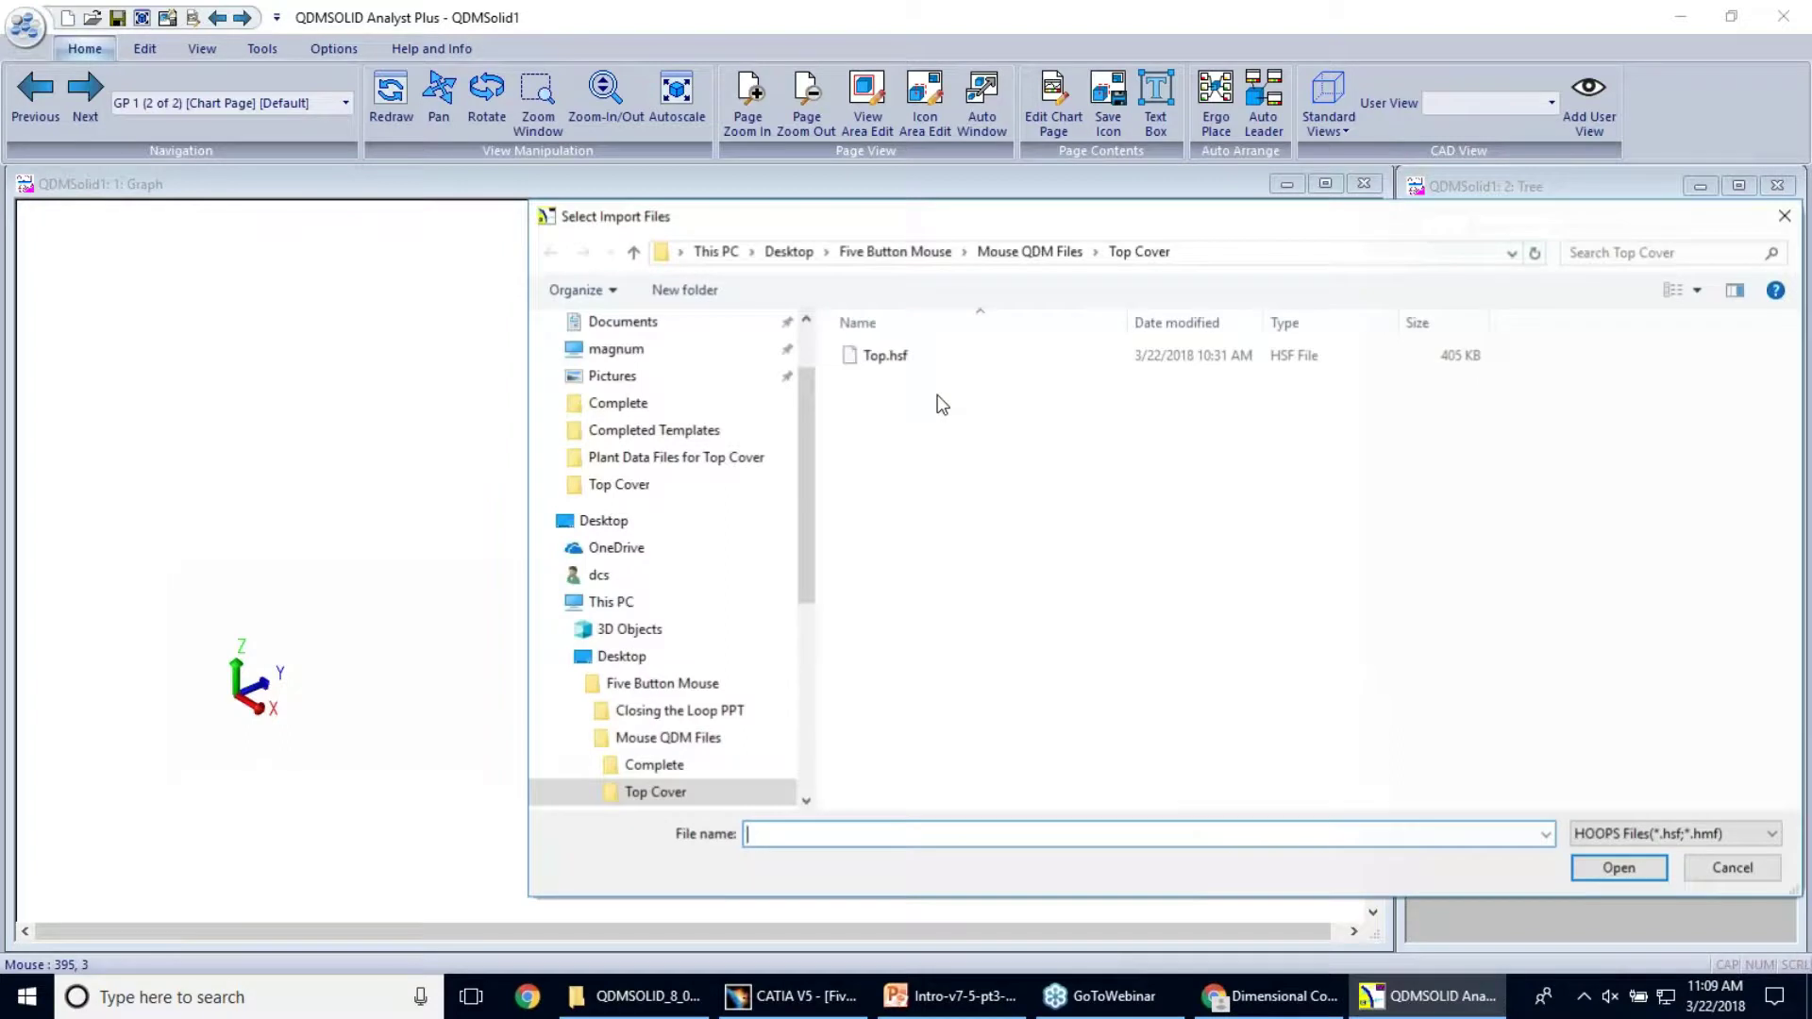
click(1030, 252)
double_click(952, 365)
click(951, 364)
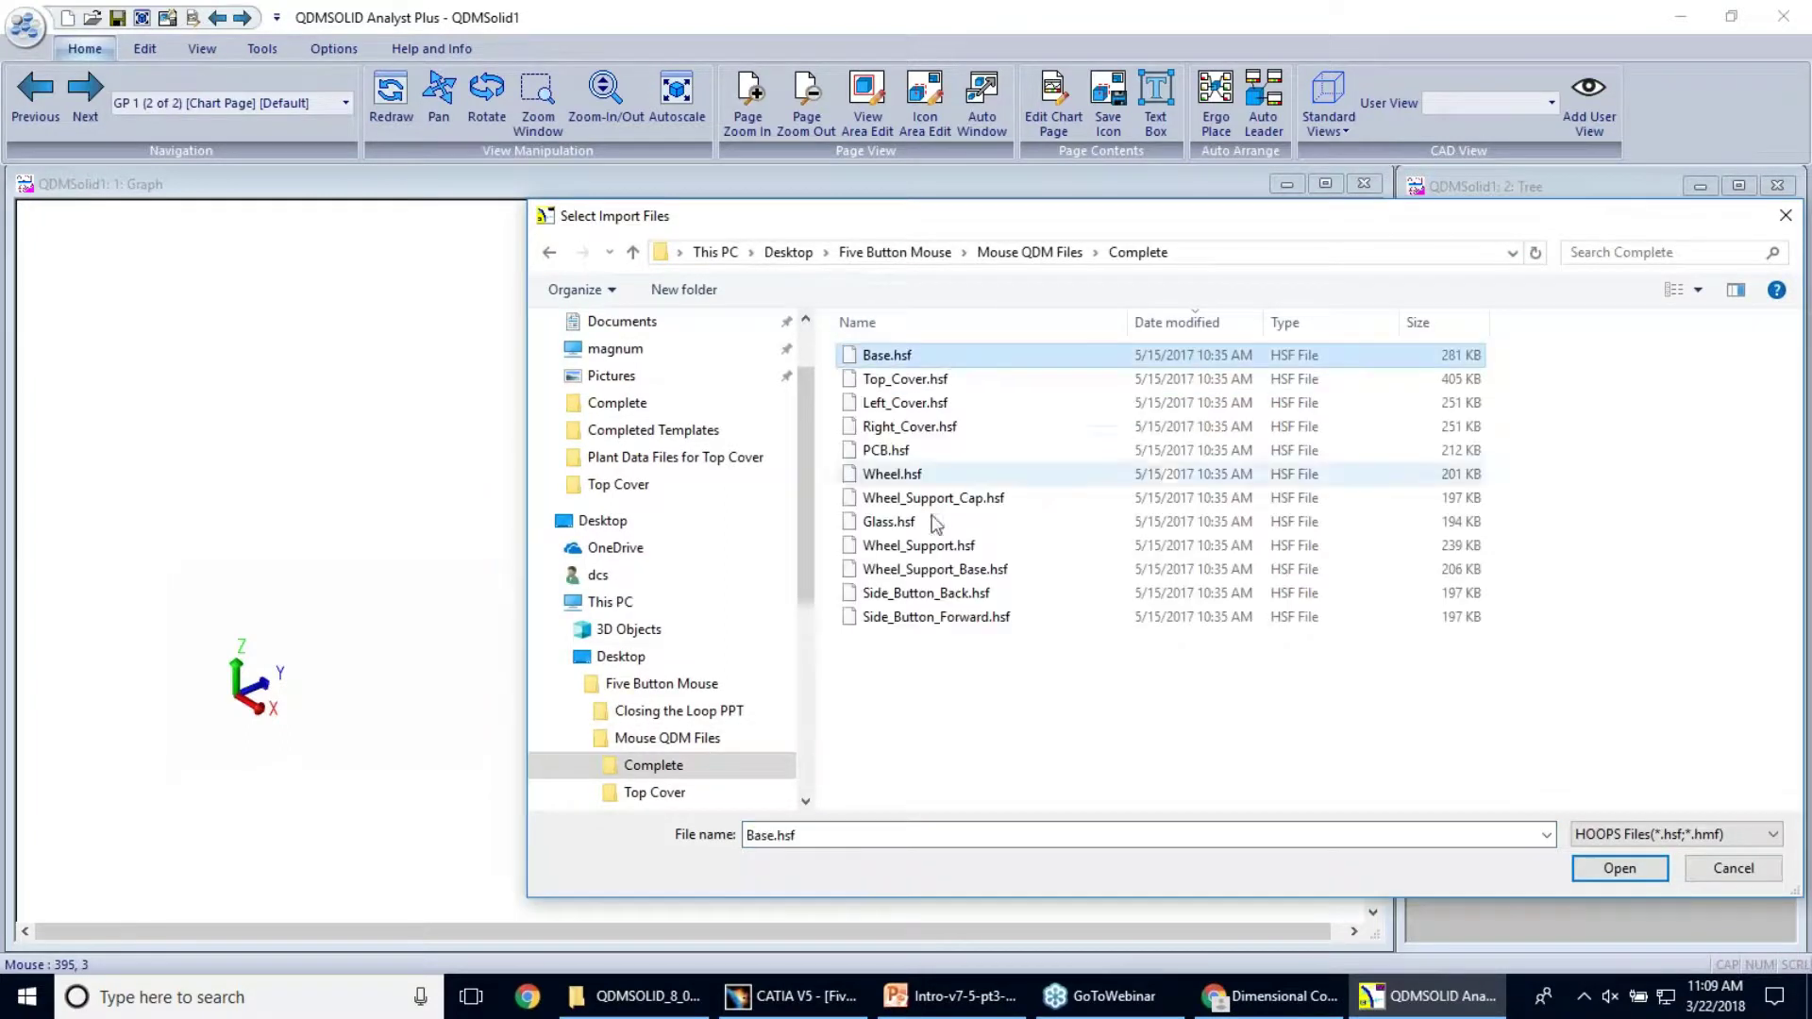
shift+click(949, 621)
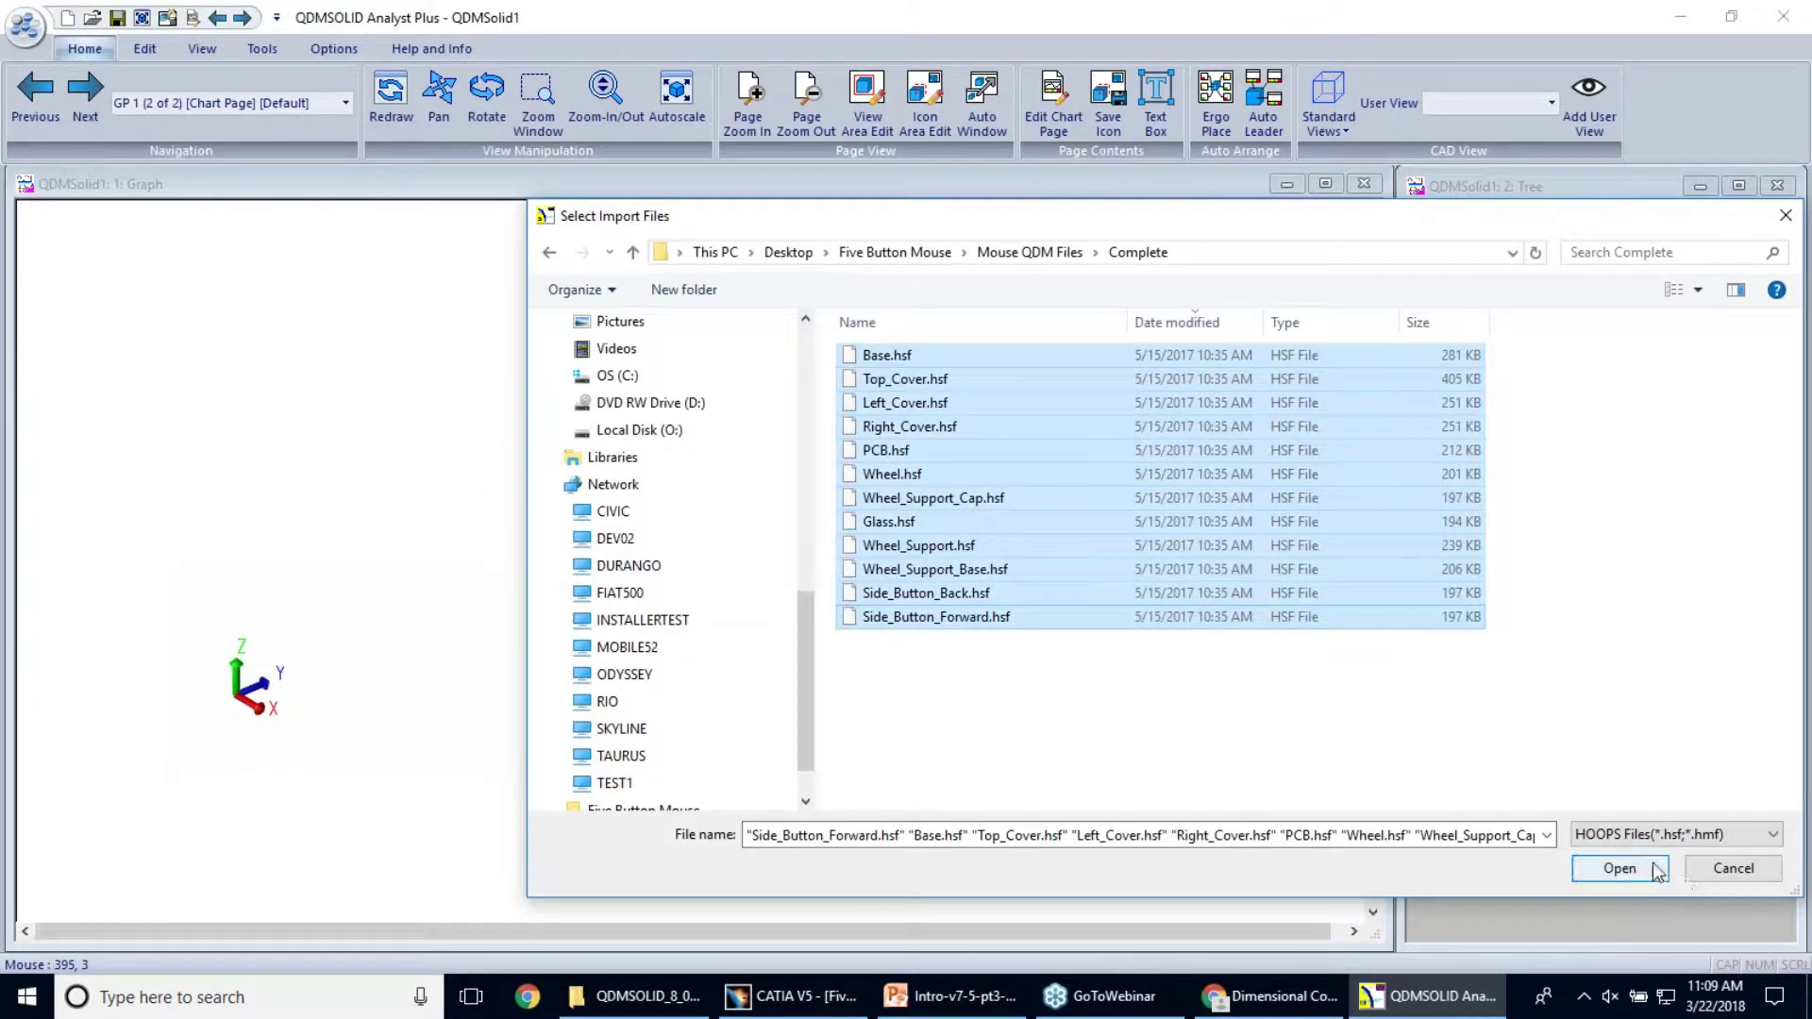
click(1620, 869)
click(677, 92)
click(488, 94)
drag(559, 490, 255, 488)
Step: Import the measurement data from Five Button Mouse.csv in the Complete folder using the DCSDB2 format
click(41, 21)
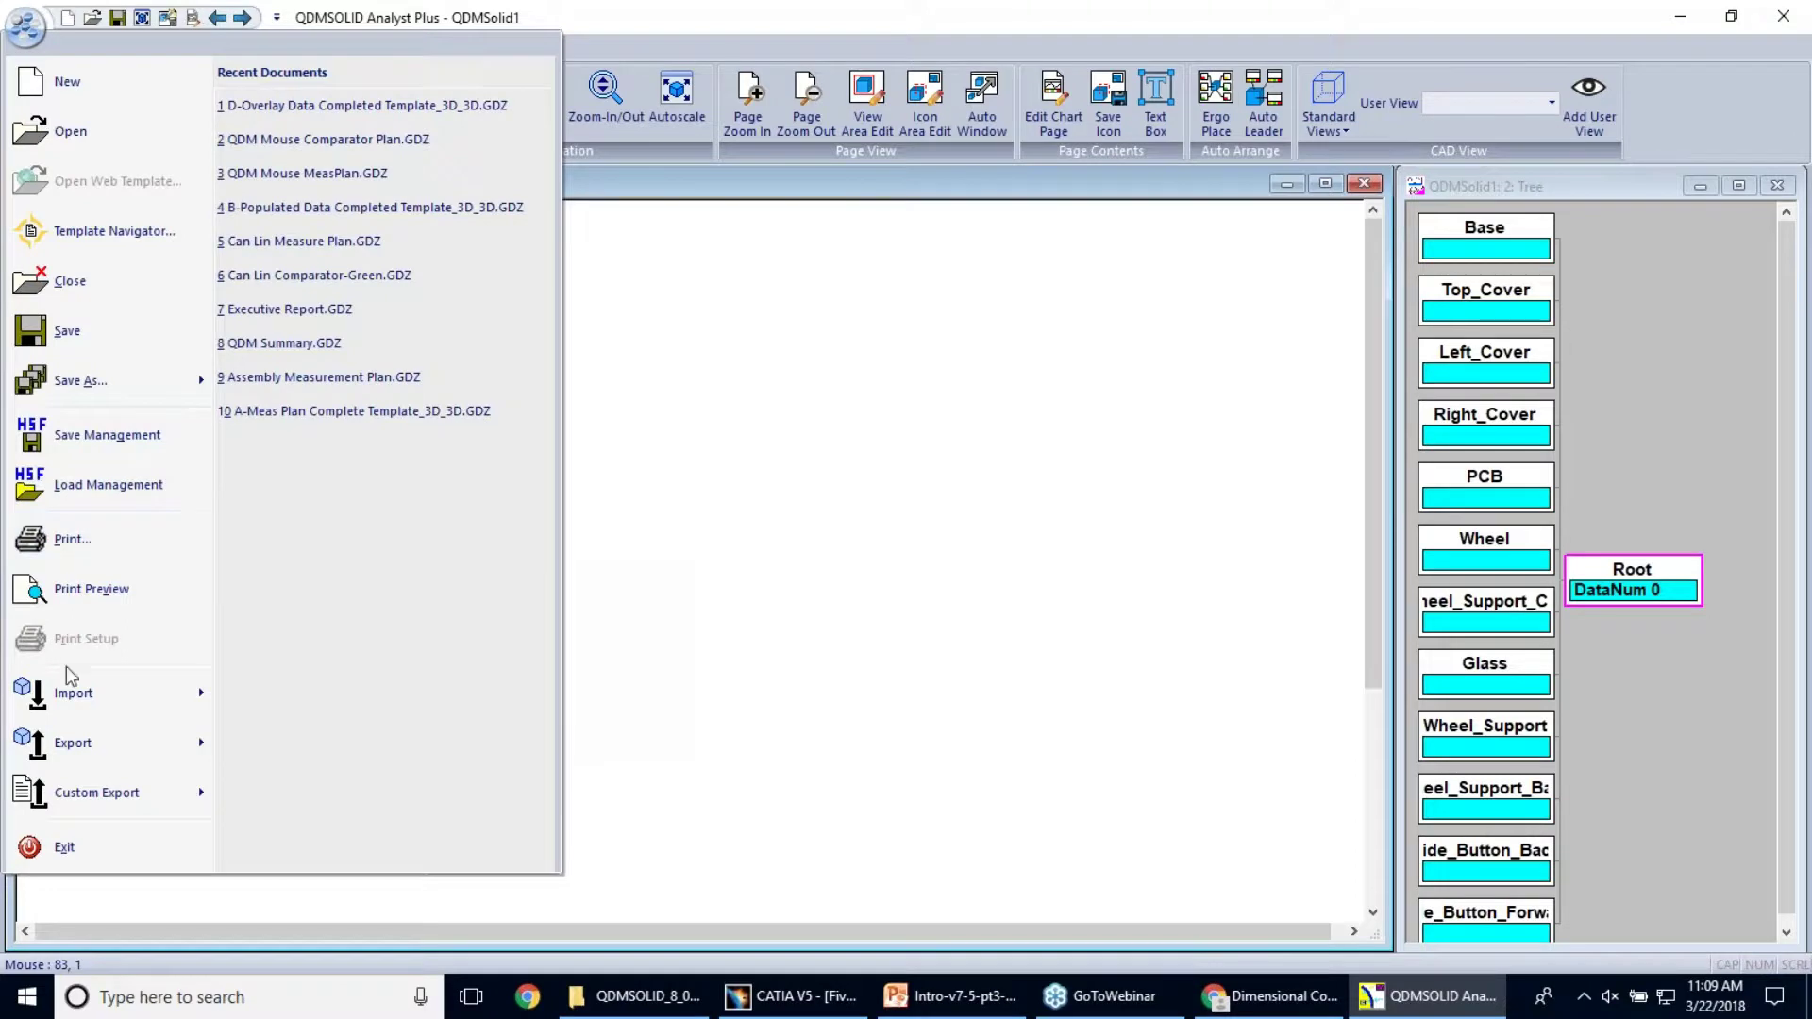
mouse_move(94, 698)
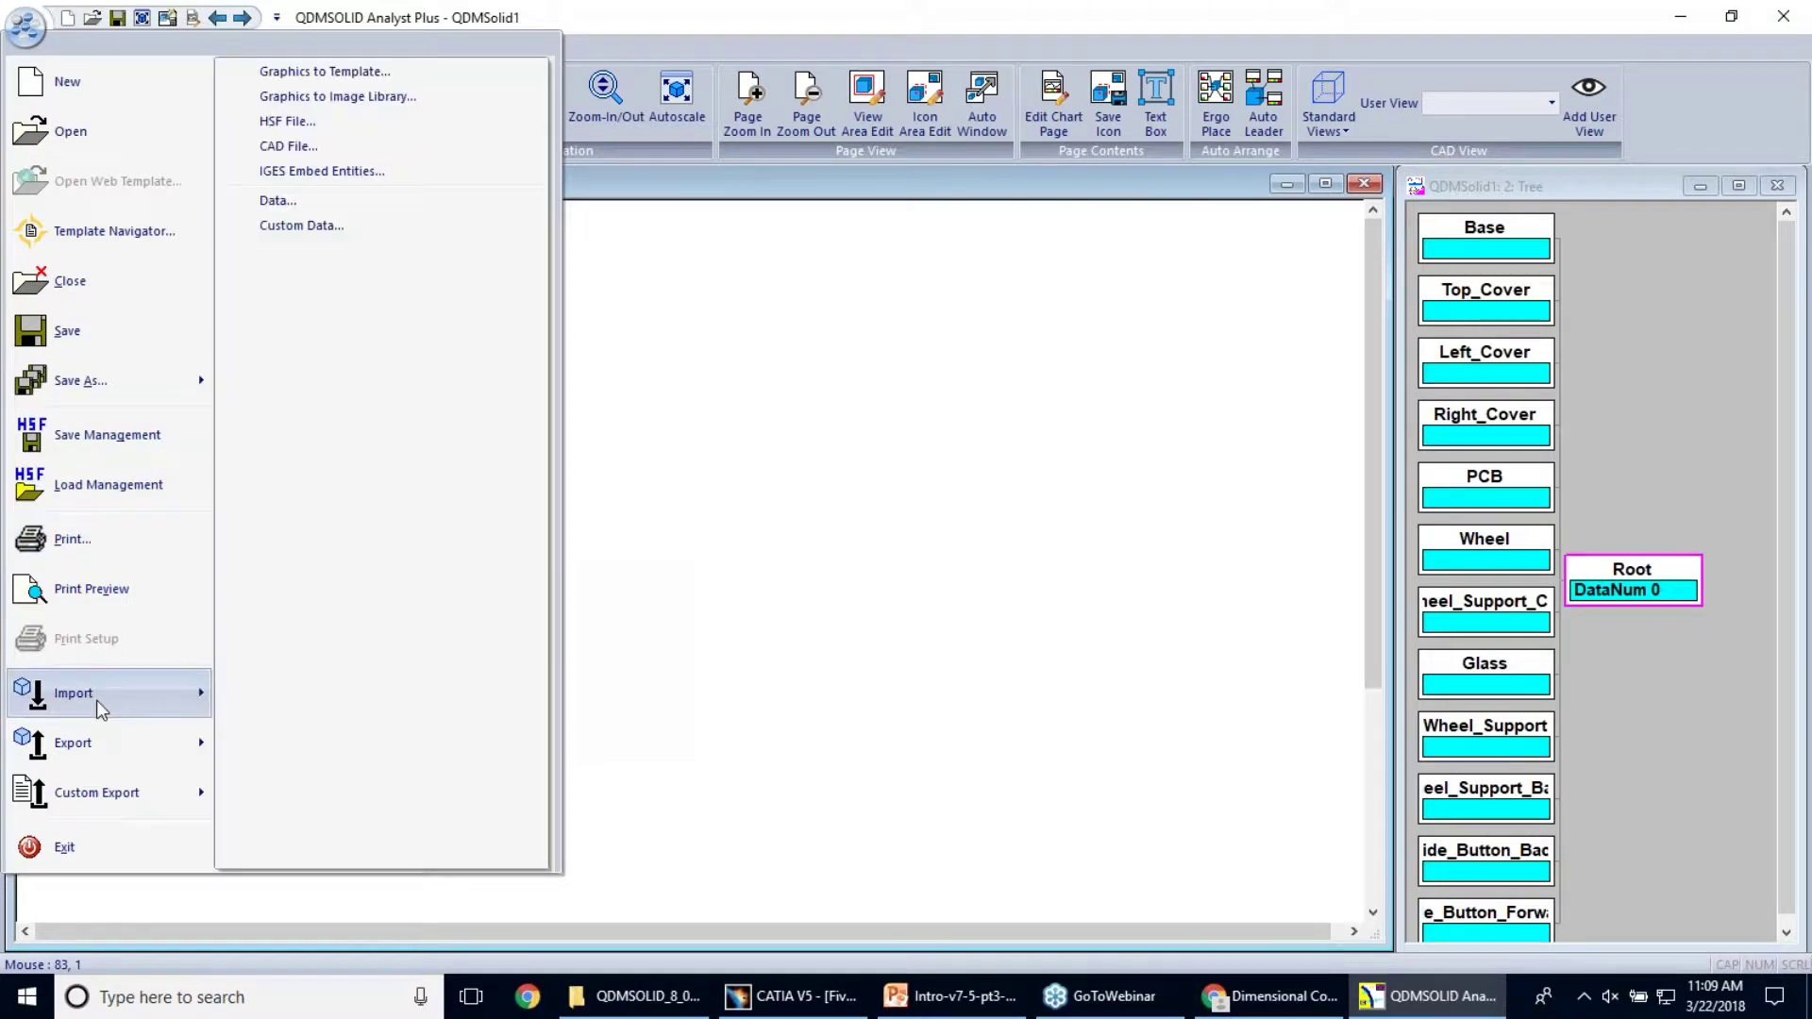
click(337, 208)
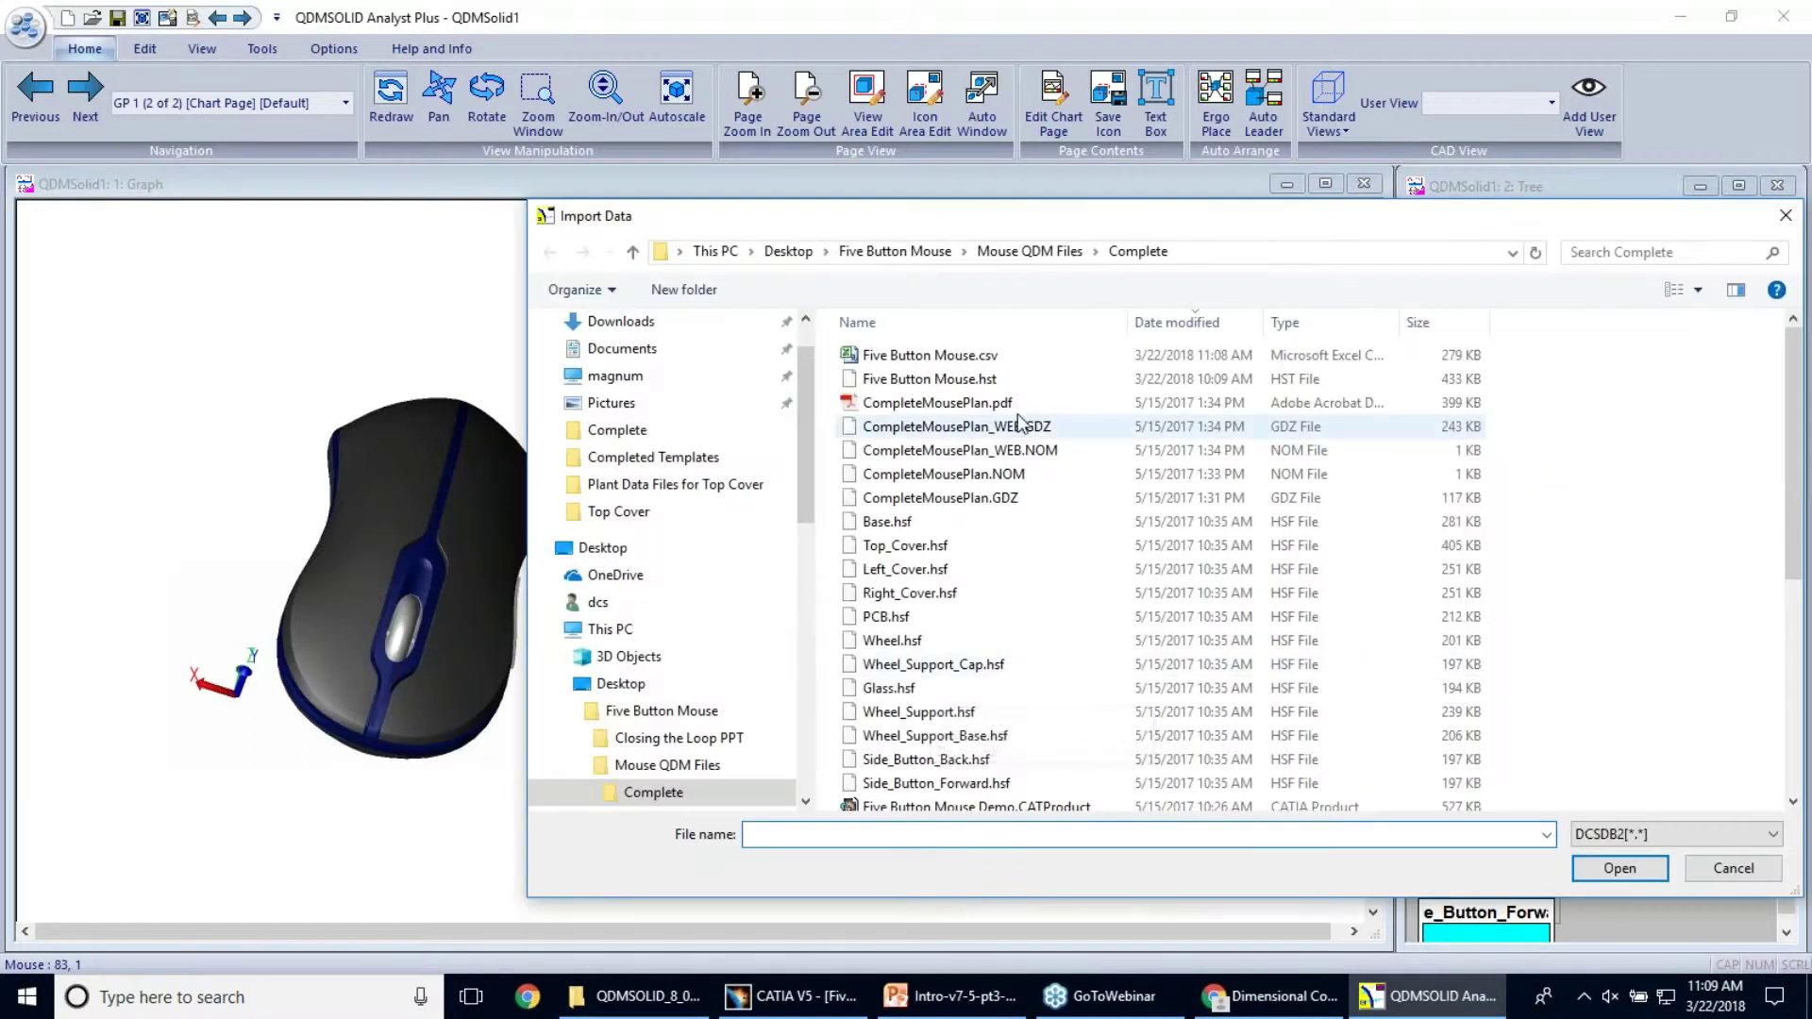
click(1038, 252)
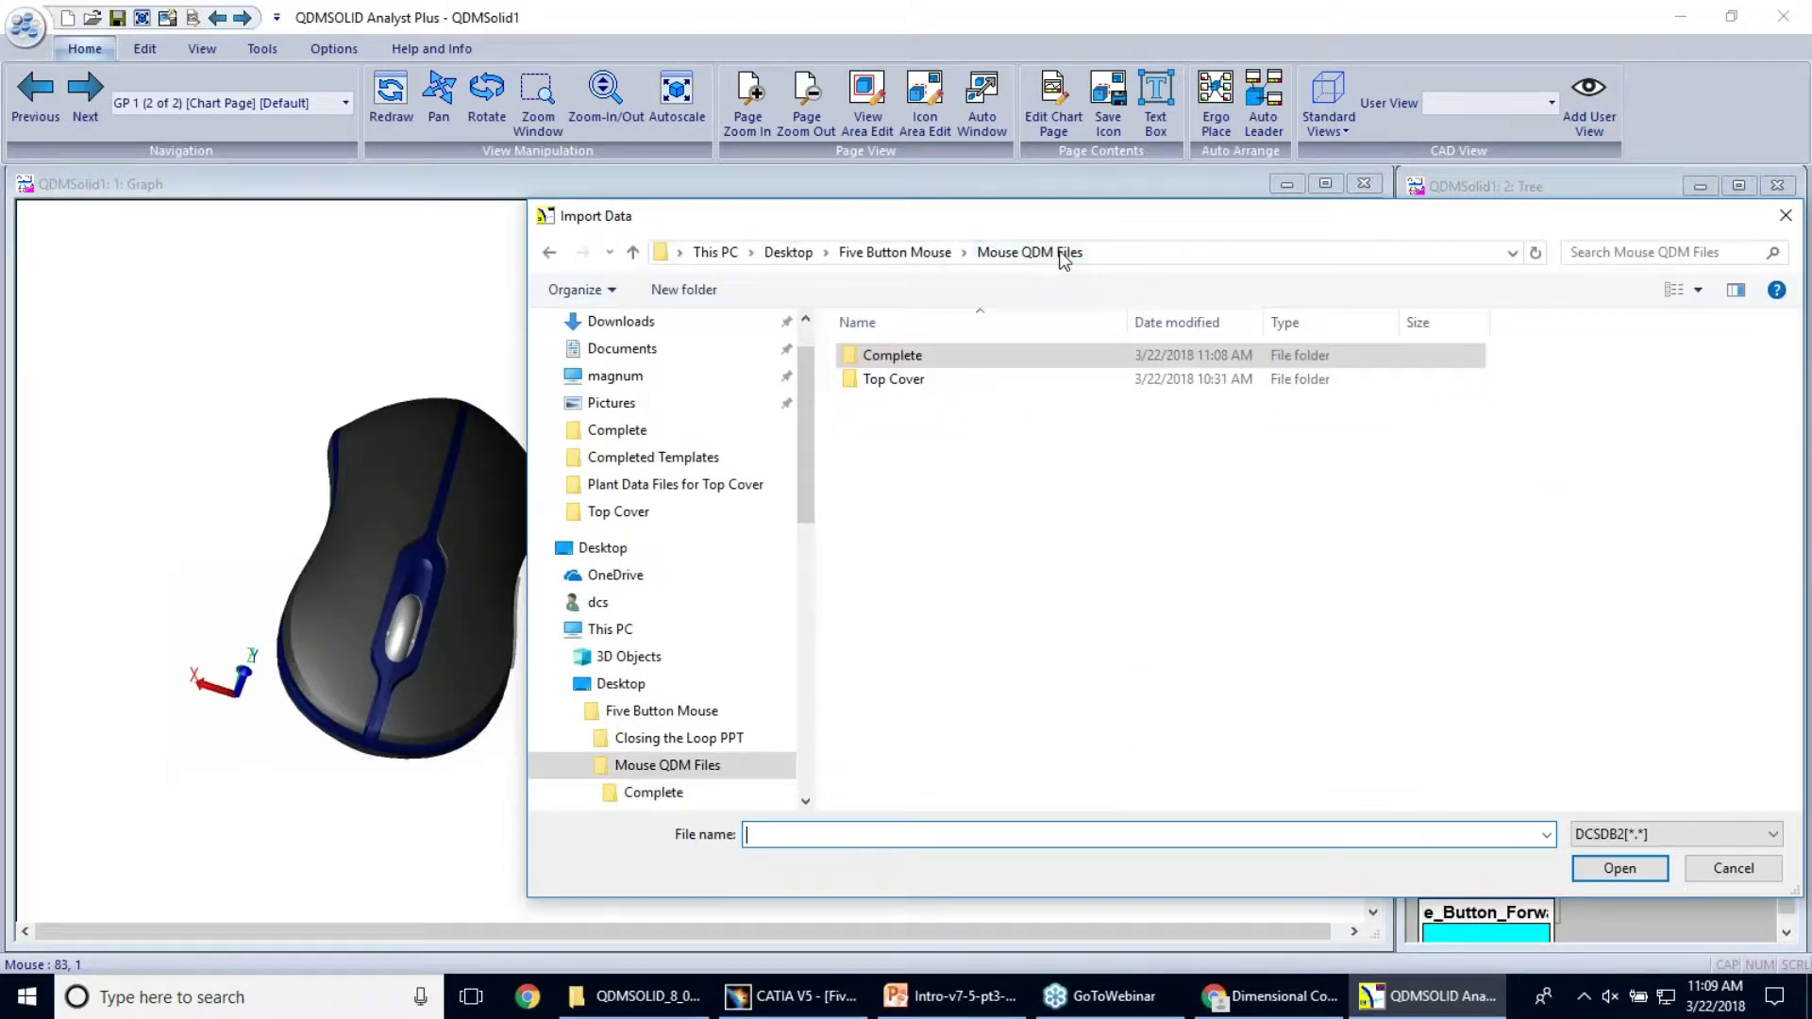
double_click(1091, 351)
click(1237, 350)
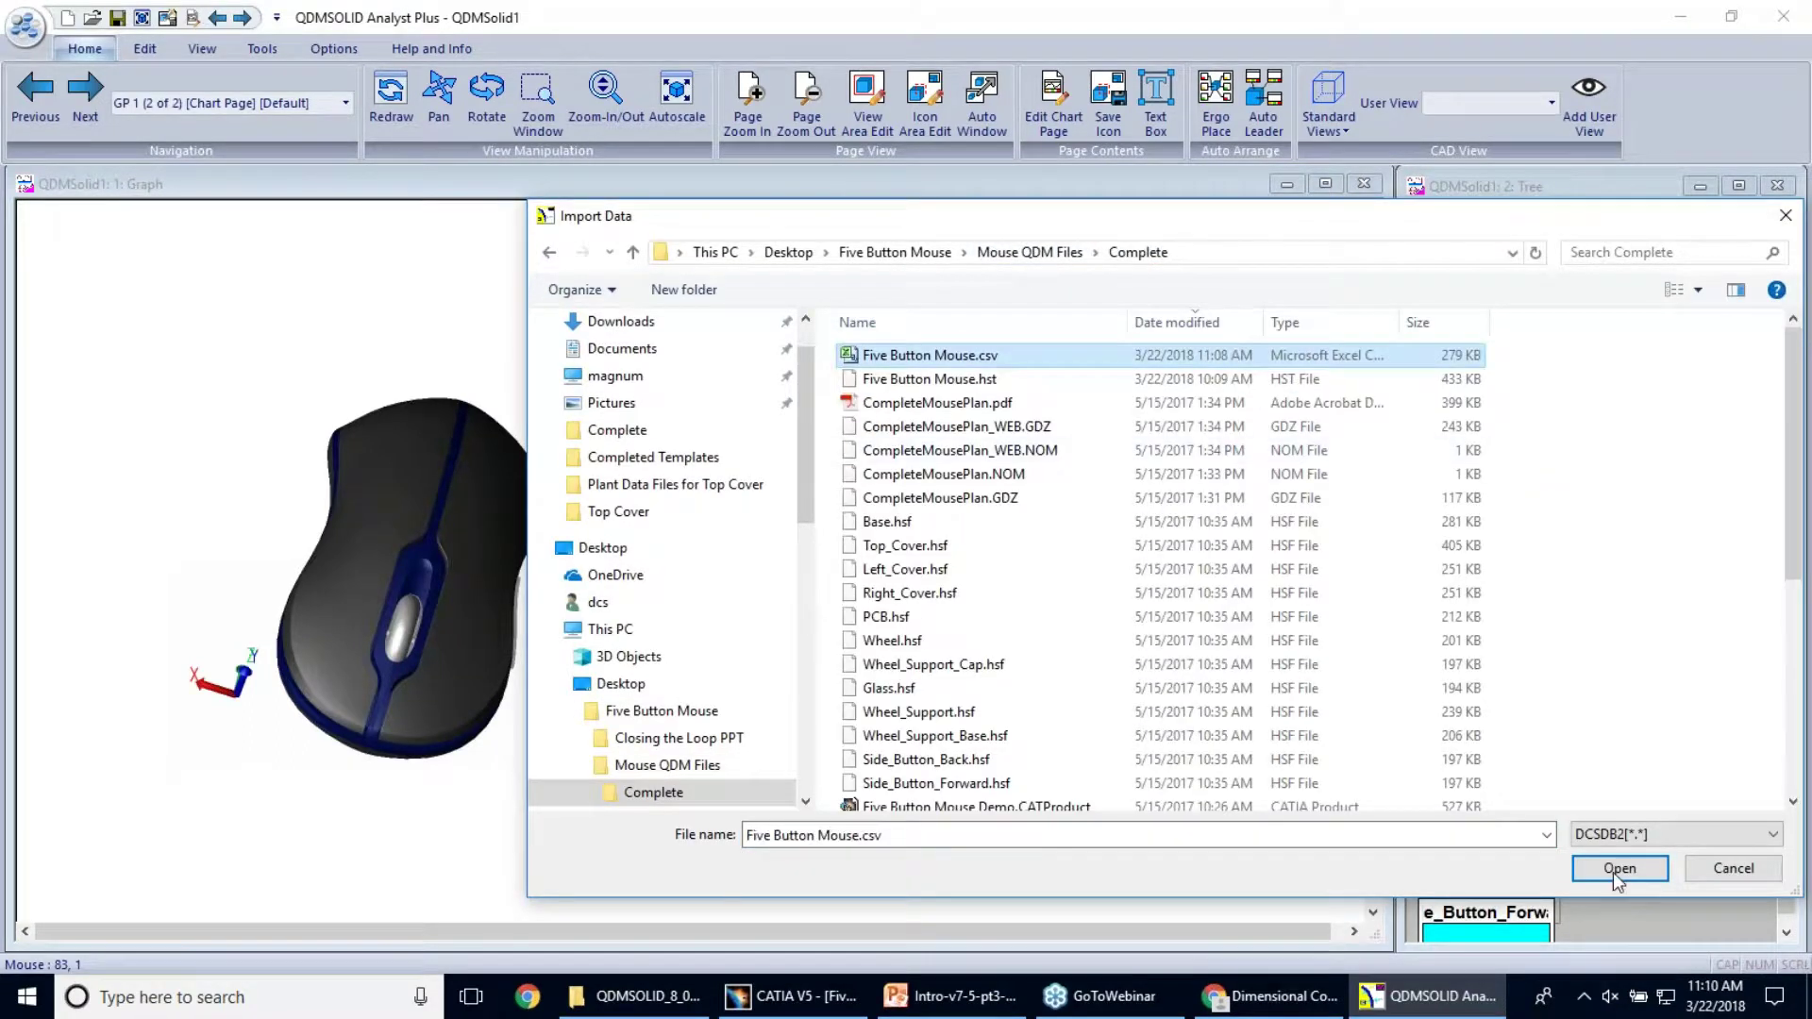
click(1642, 834)
click(1641, 855)
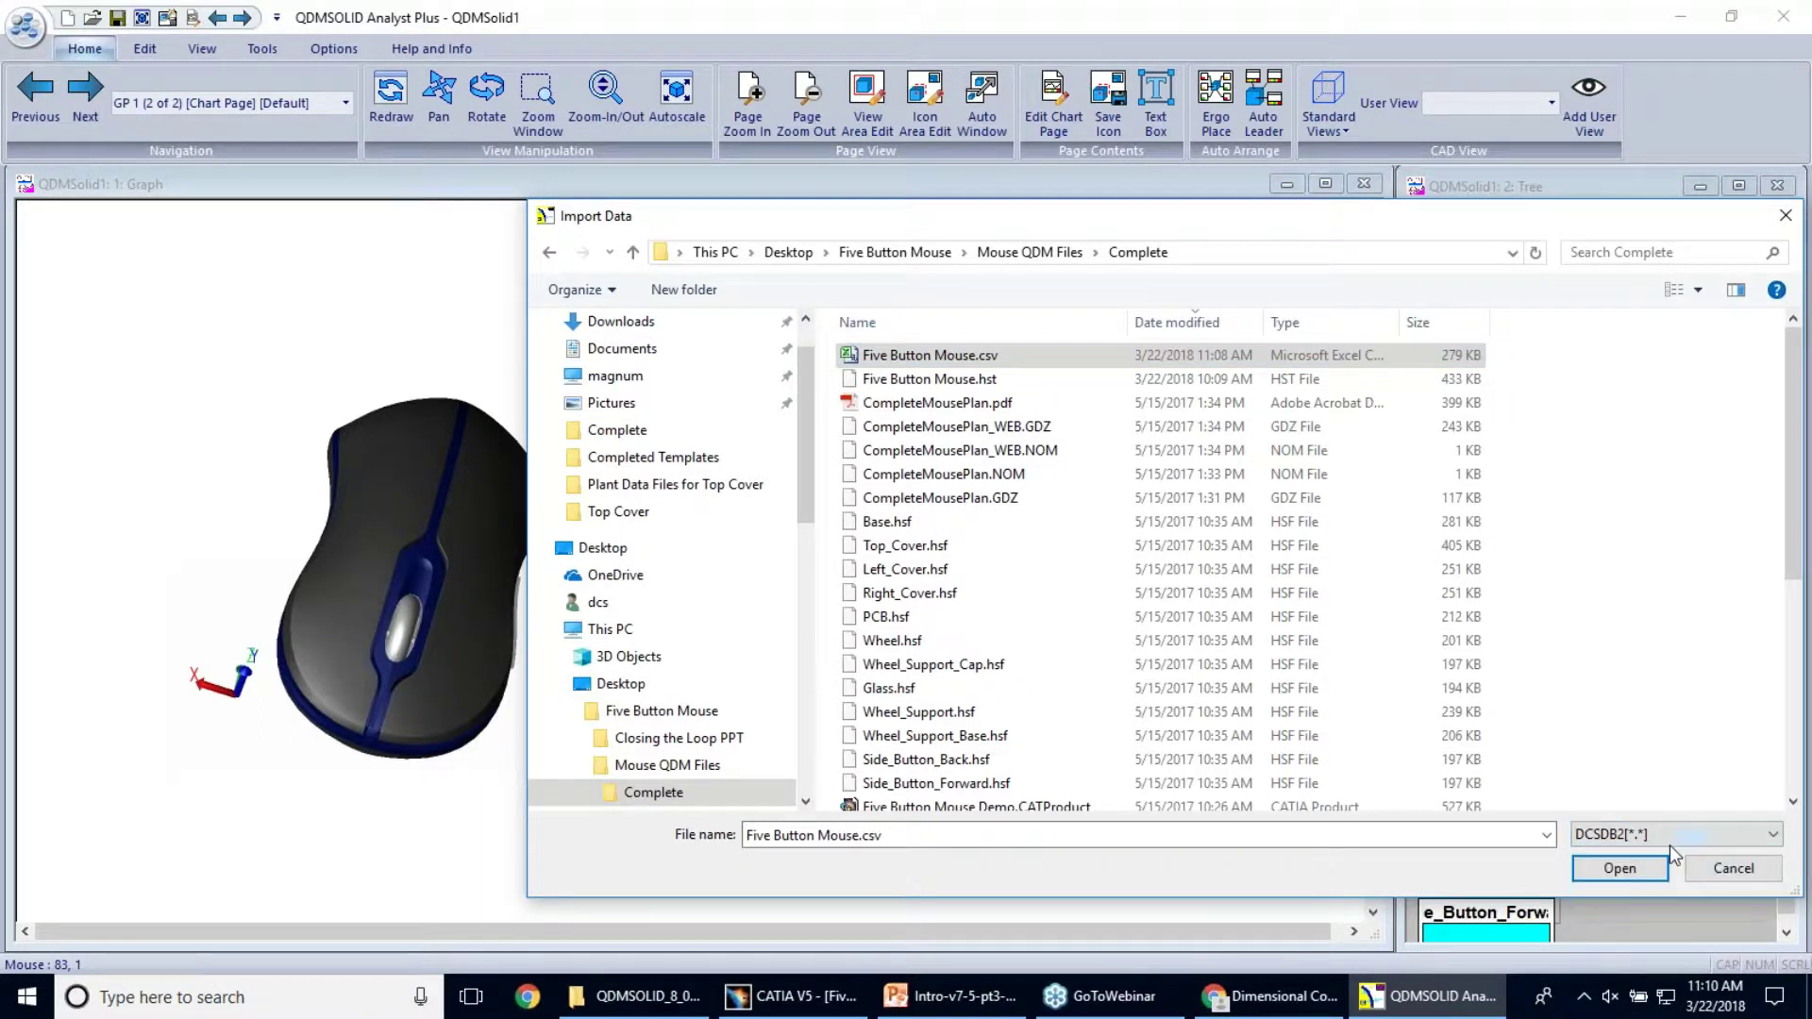
click(1597, 867)
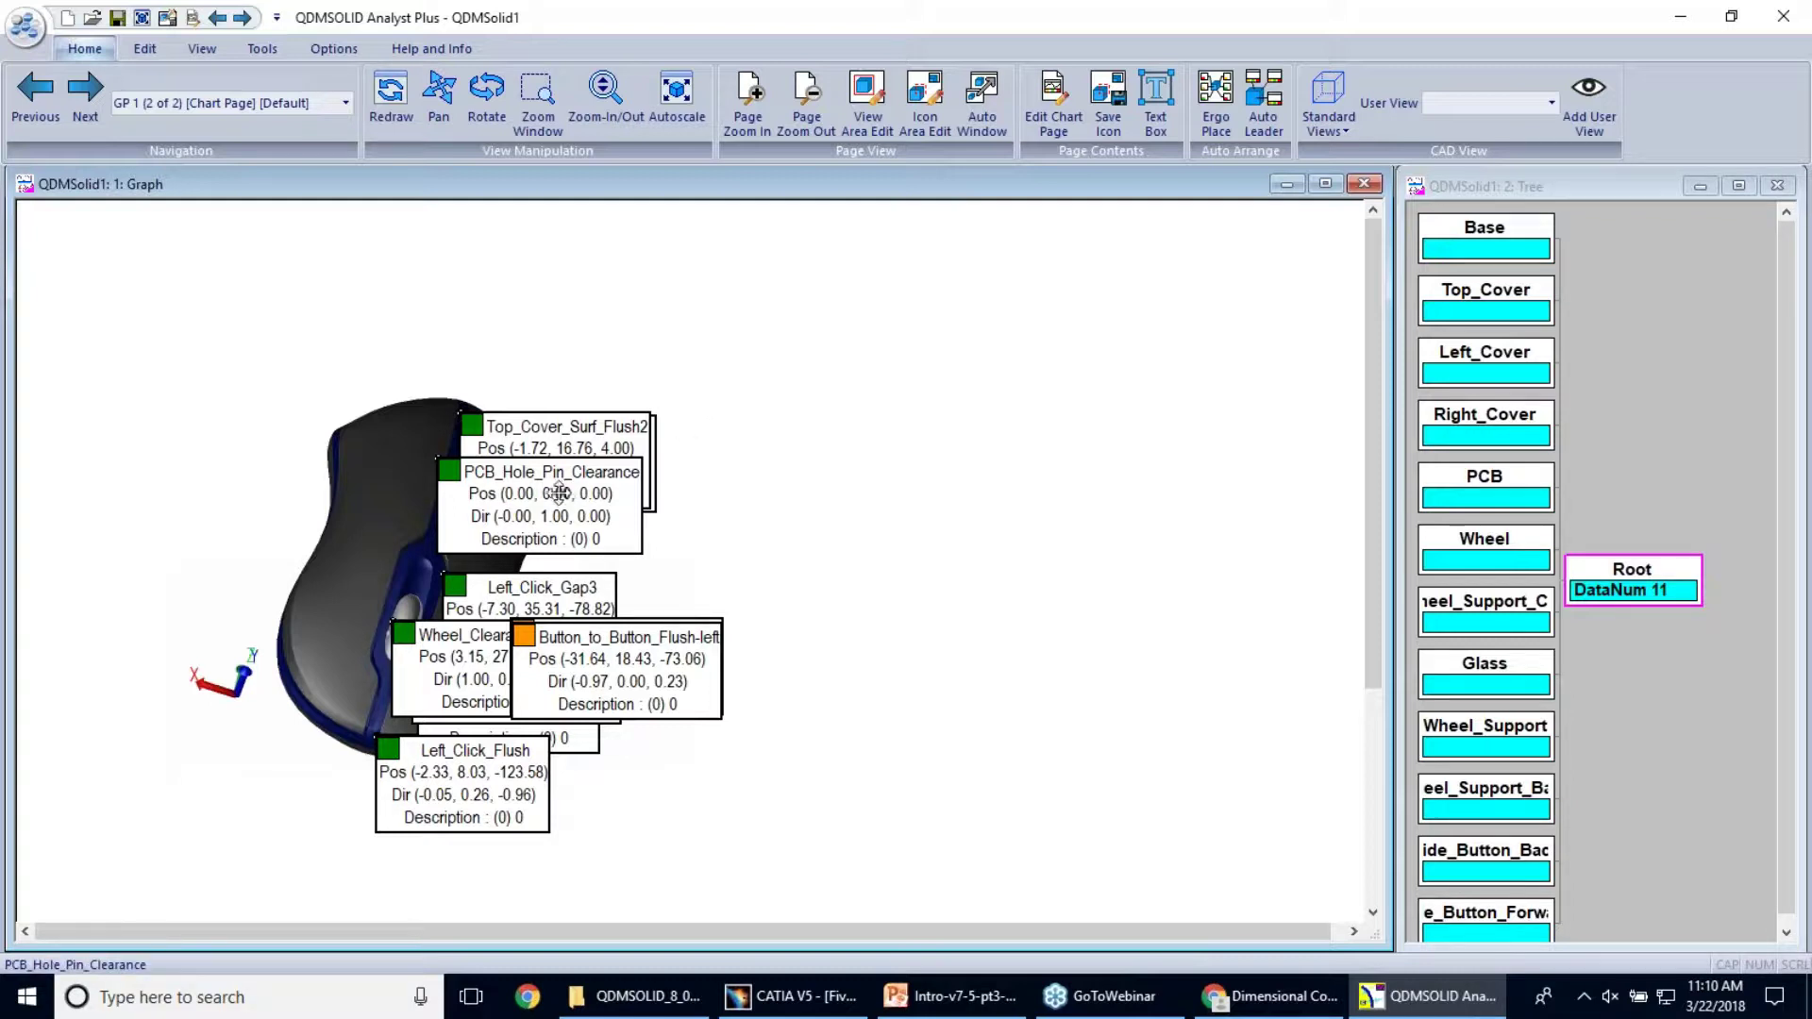
Step: Change the chart type of all measurements on the chart page from Point Box to DcsChart
right_click(897, 452)
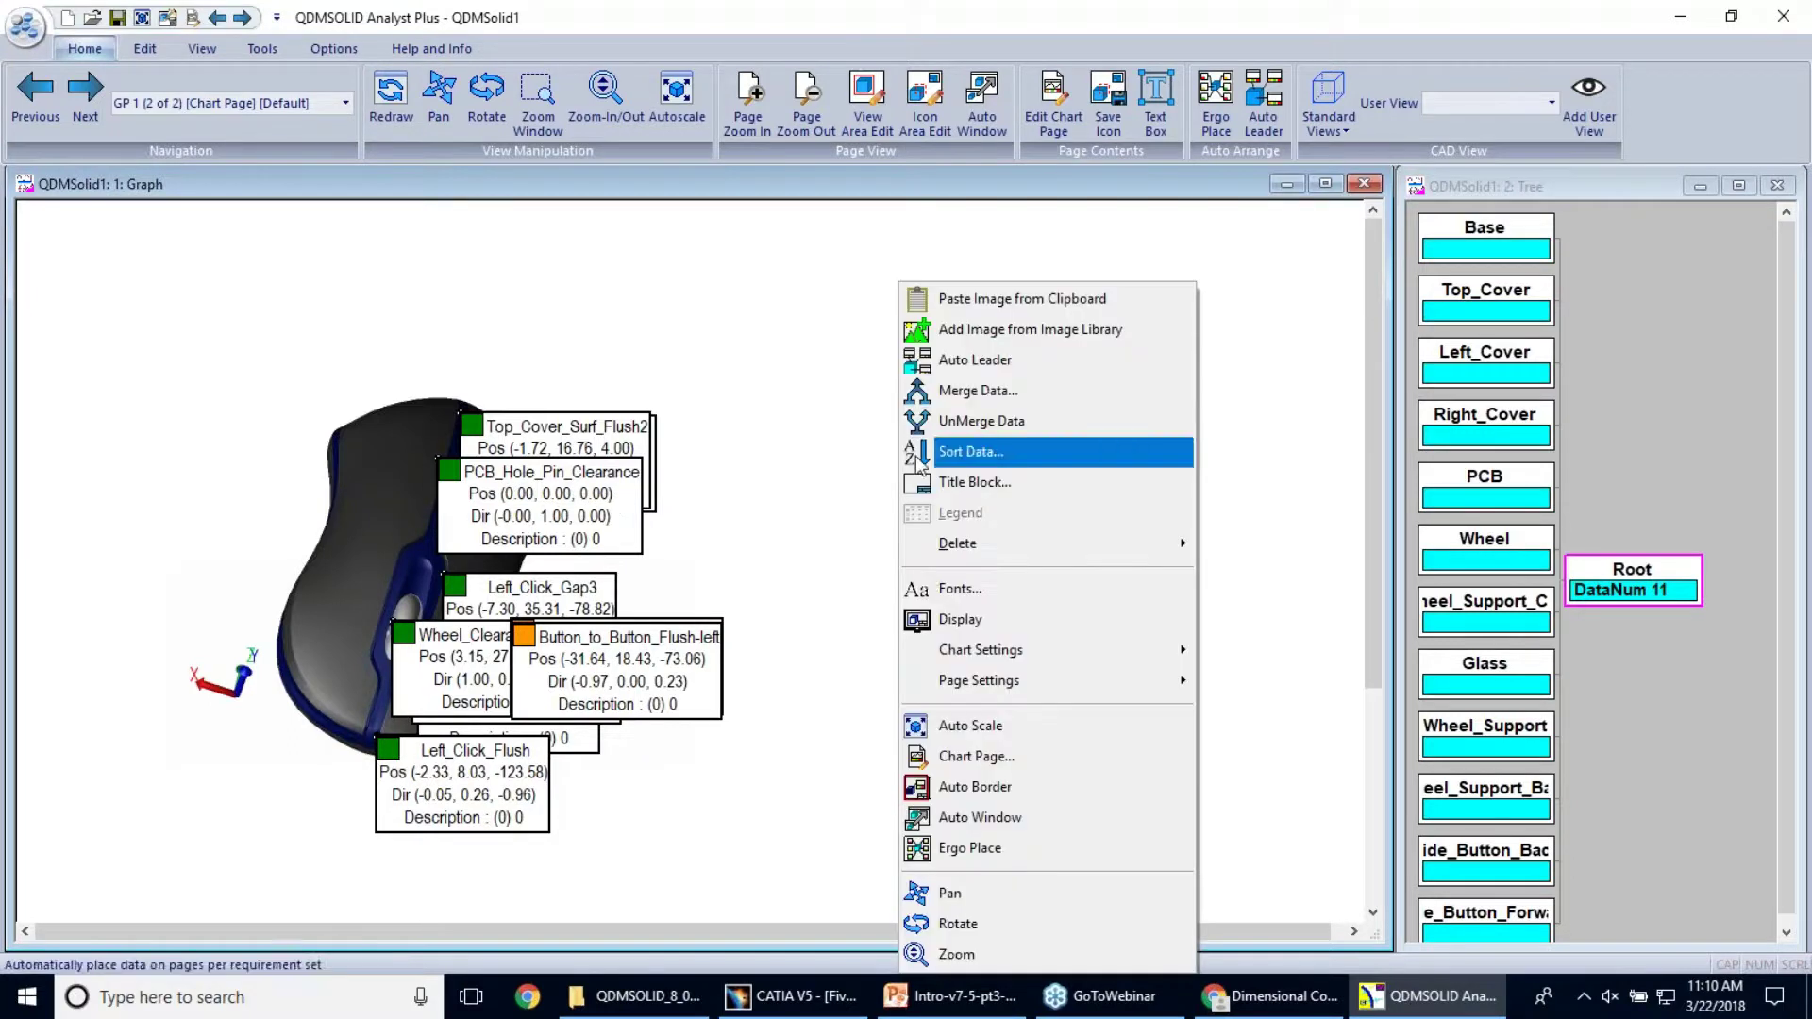
click(1006, 755)
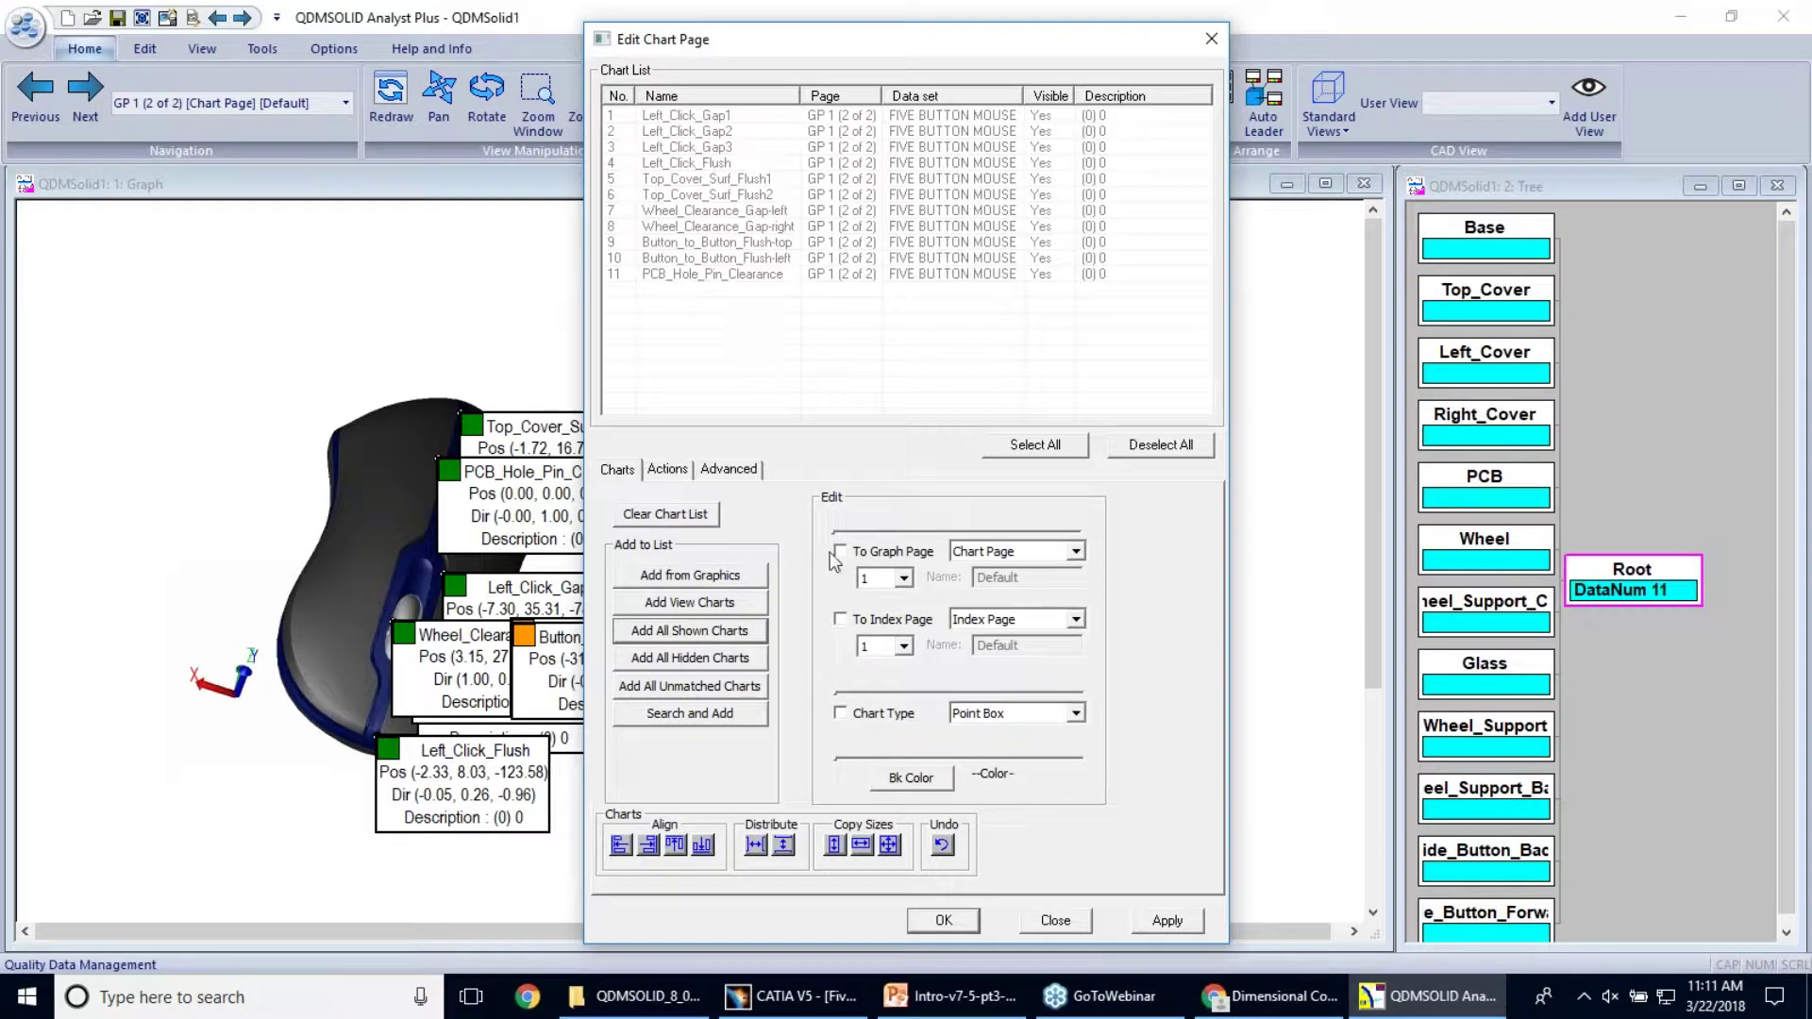
click(1036, 445)
click(911, 713)
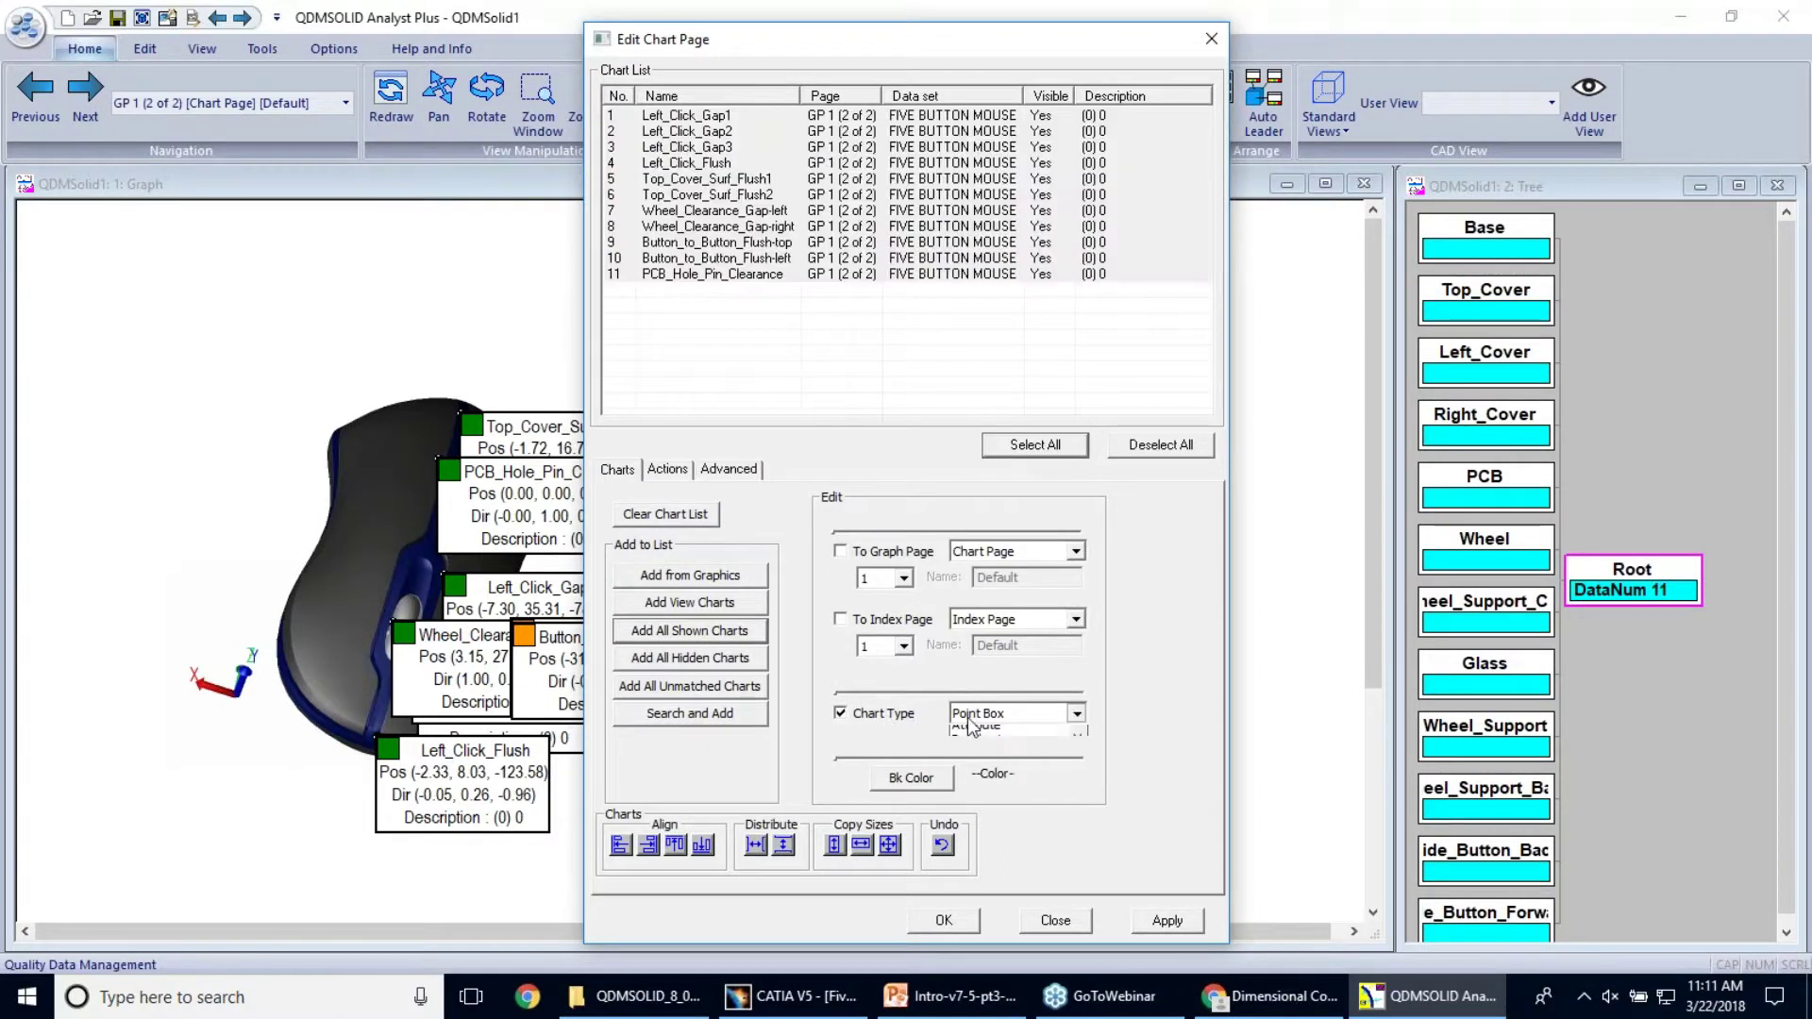
click(1006, 714)
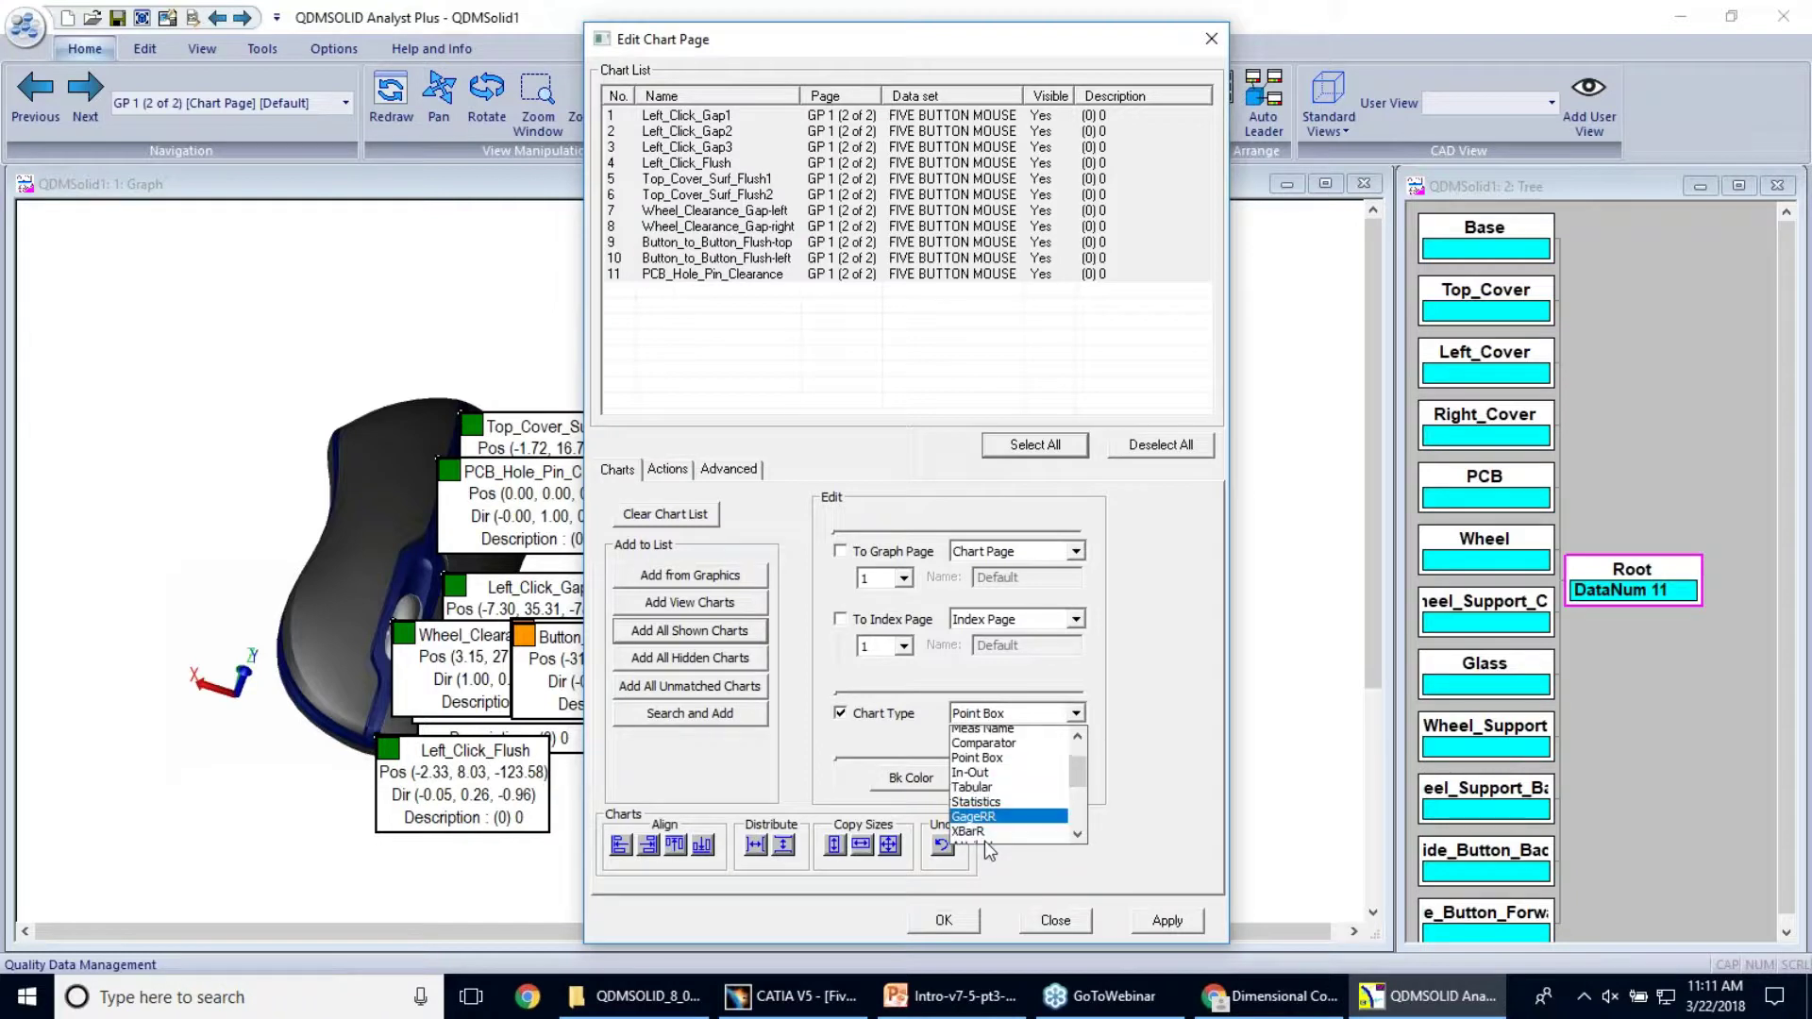
click(1012, 836)
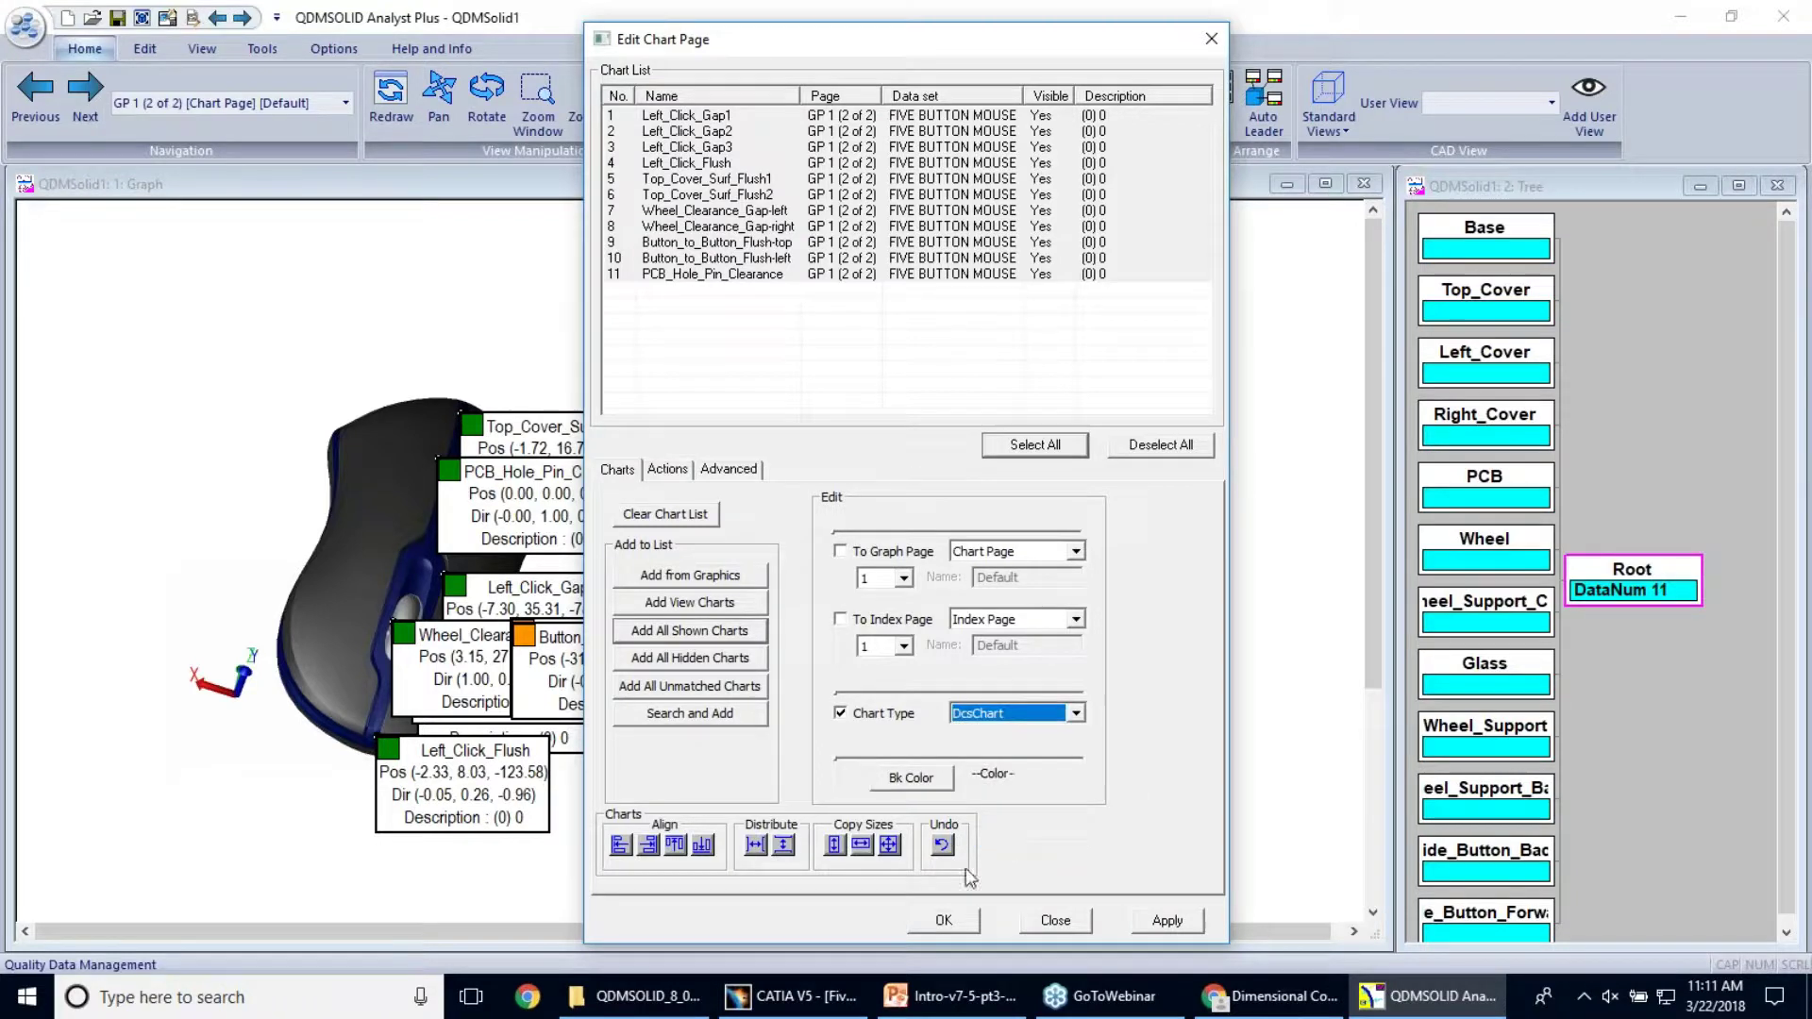
click(942, 924)
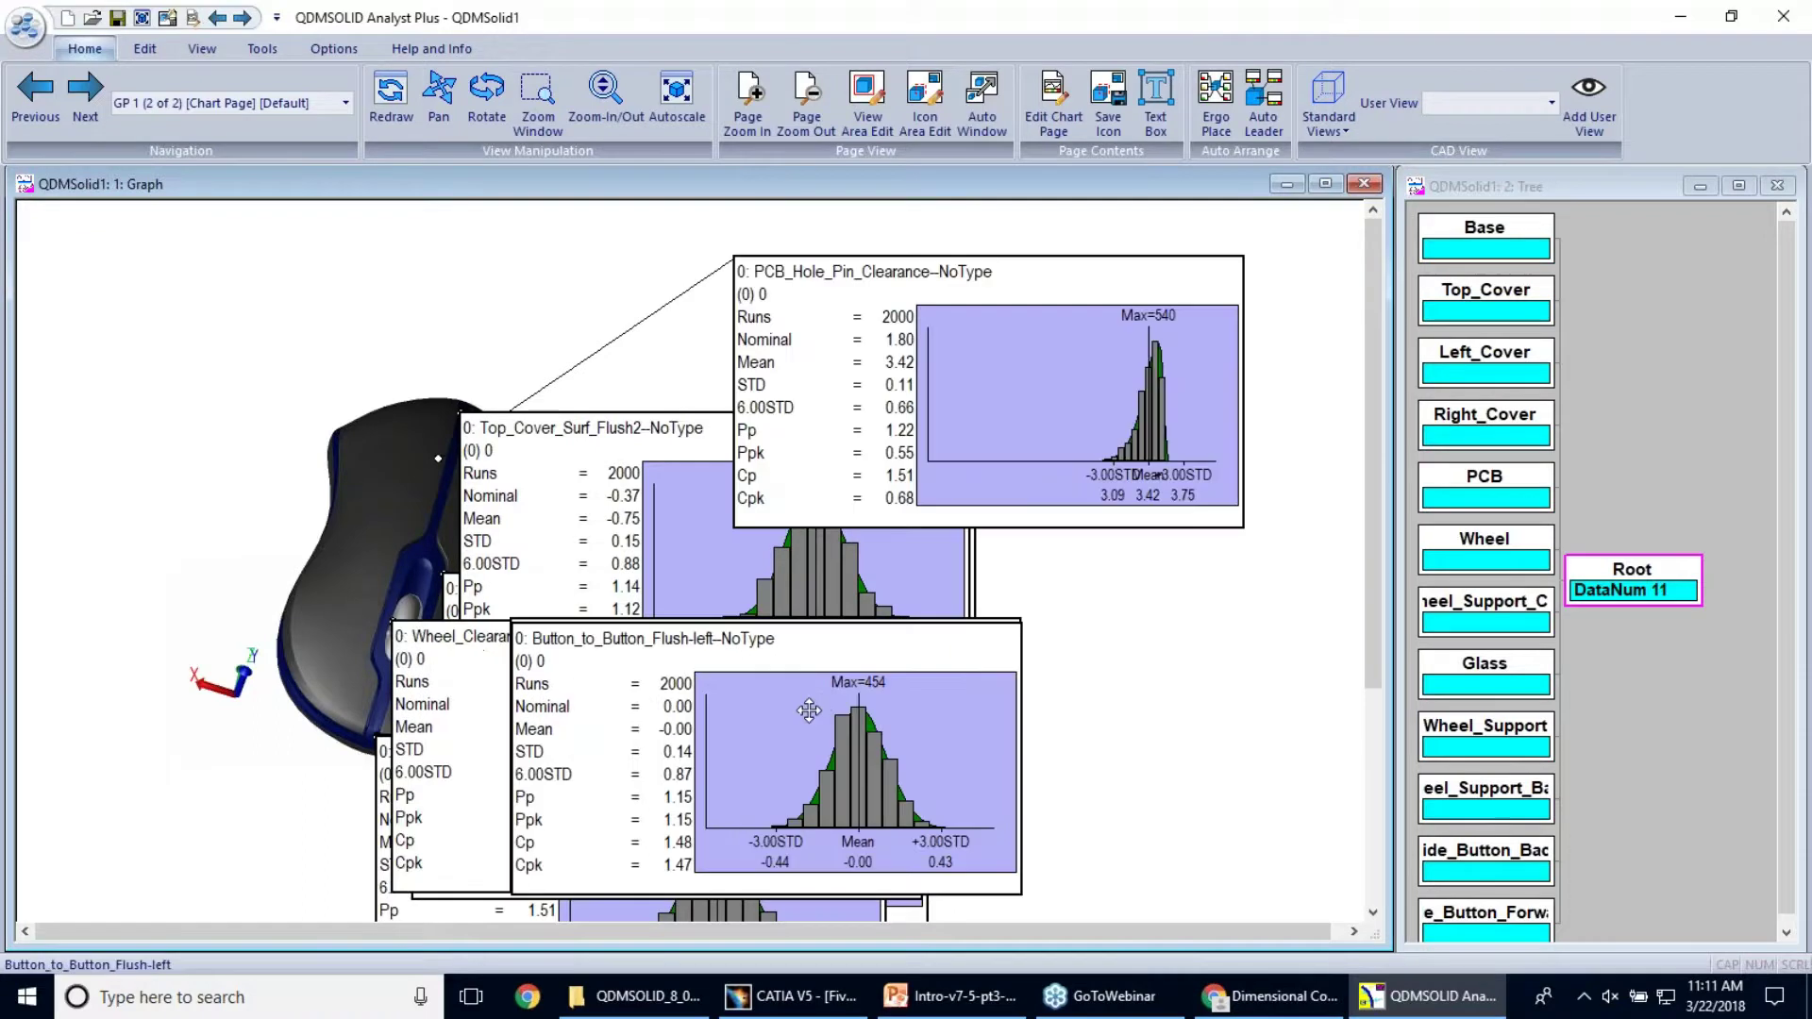
Step: Set the histogram bar color to medium green in the DCS chart settings
right_click(459, 247)
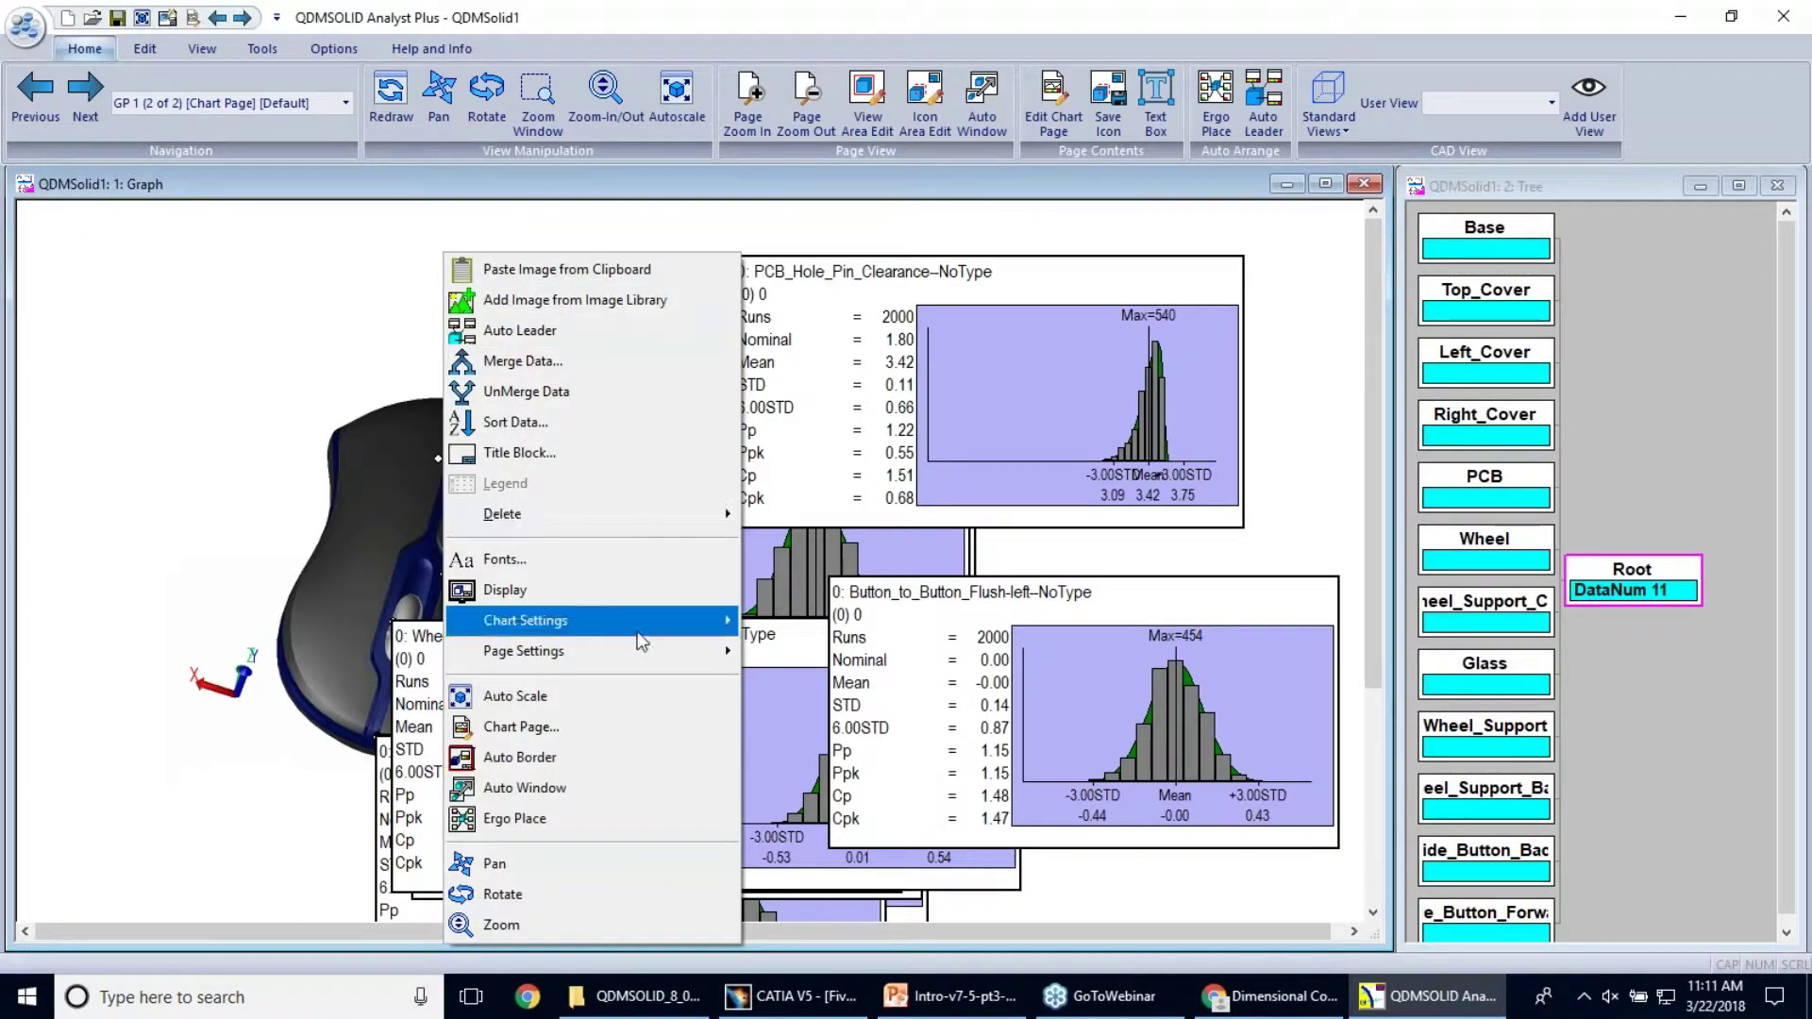
mouse_move(645, 641)
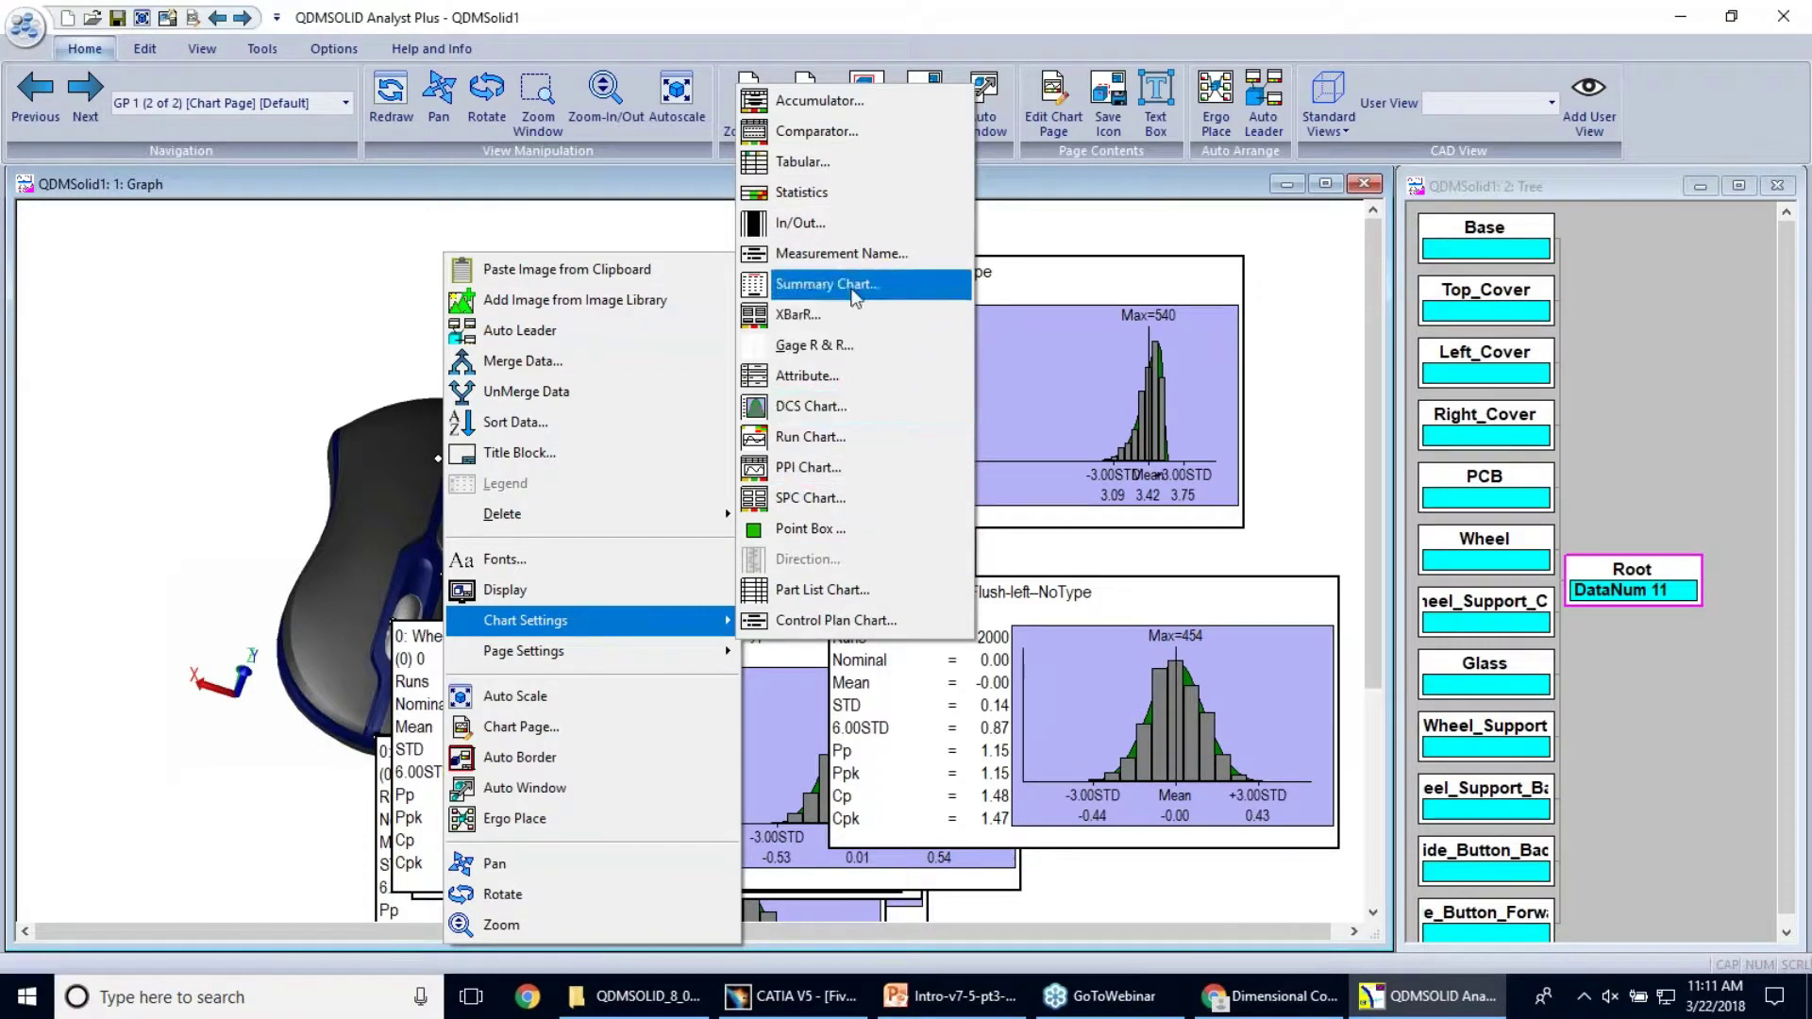
click(821, 407)
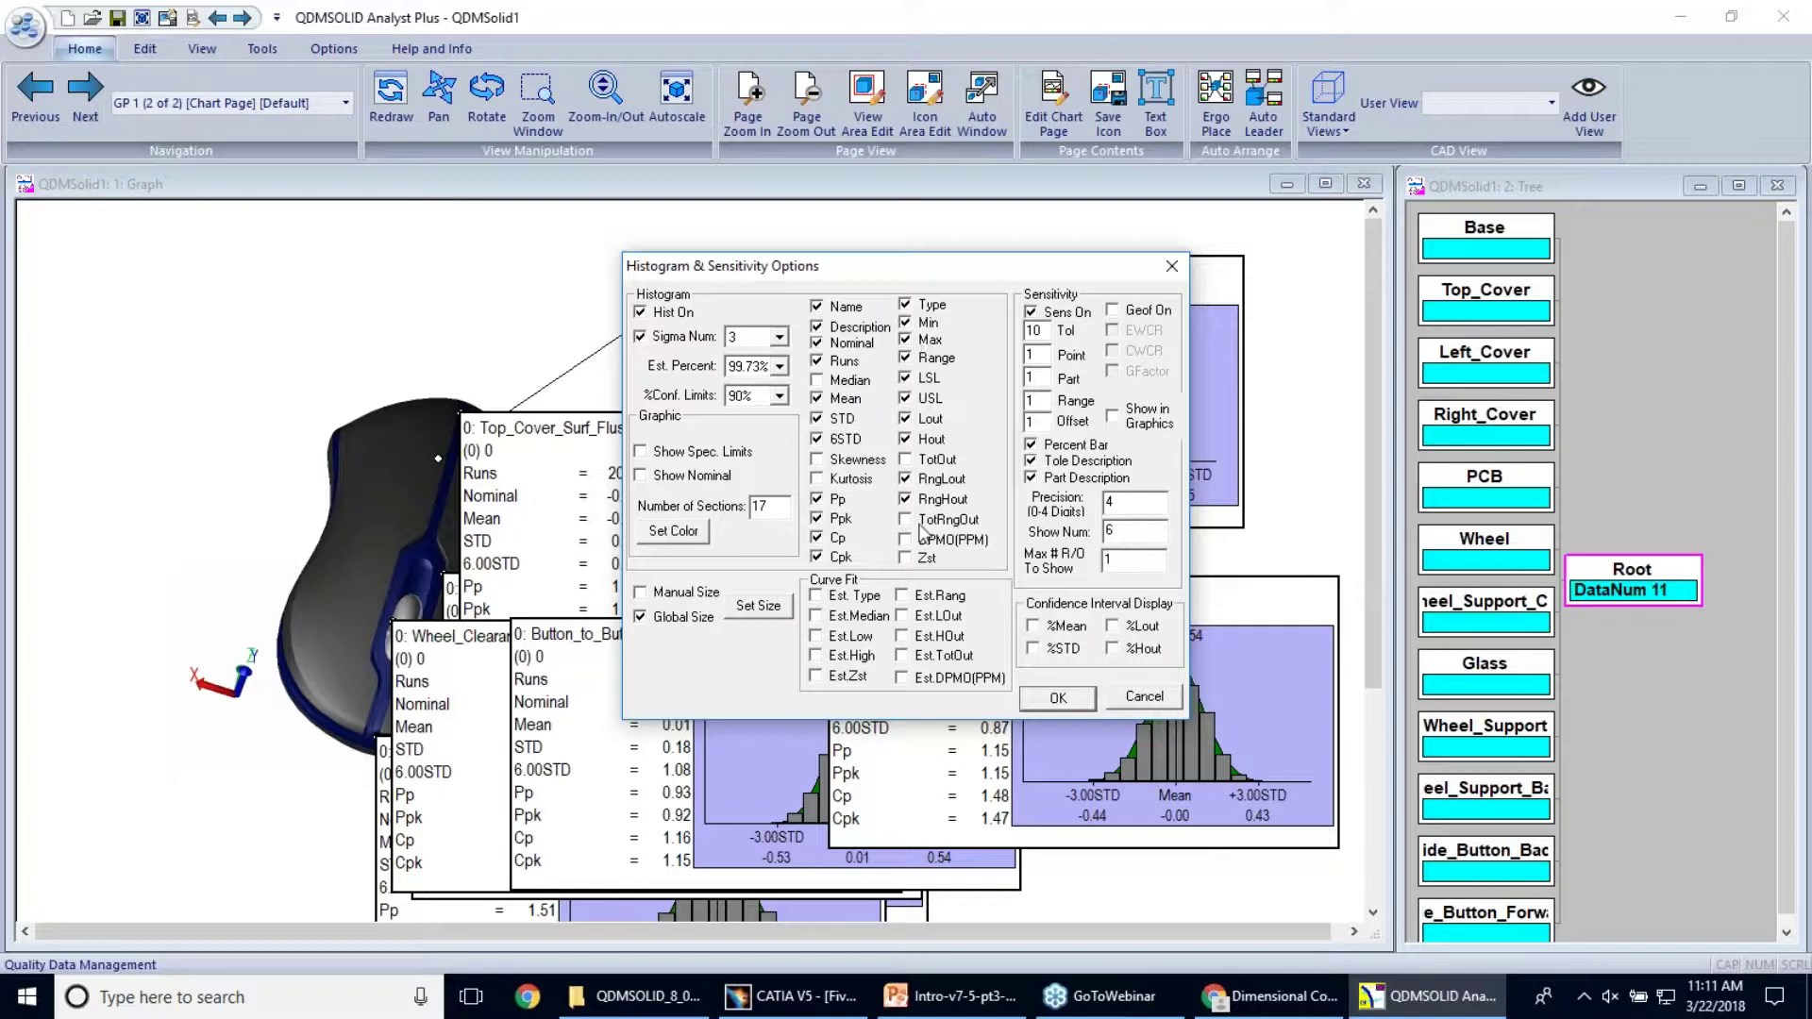
drag(836, 277, 932, 266)
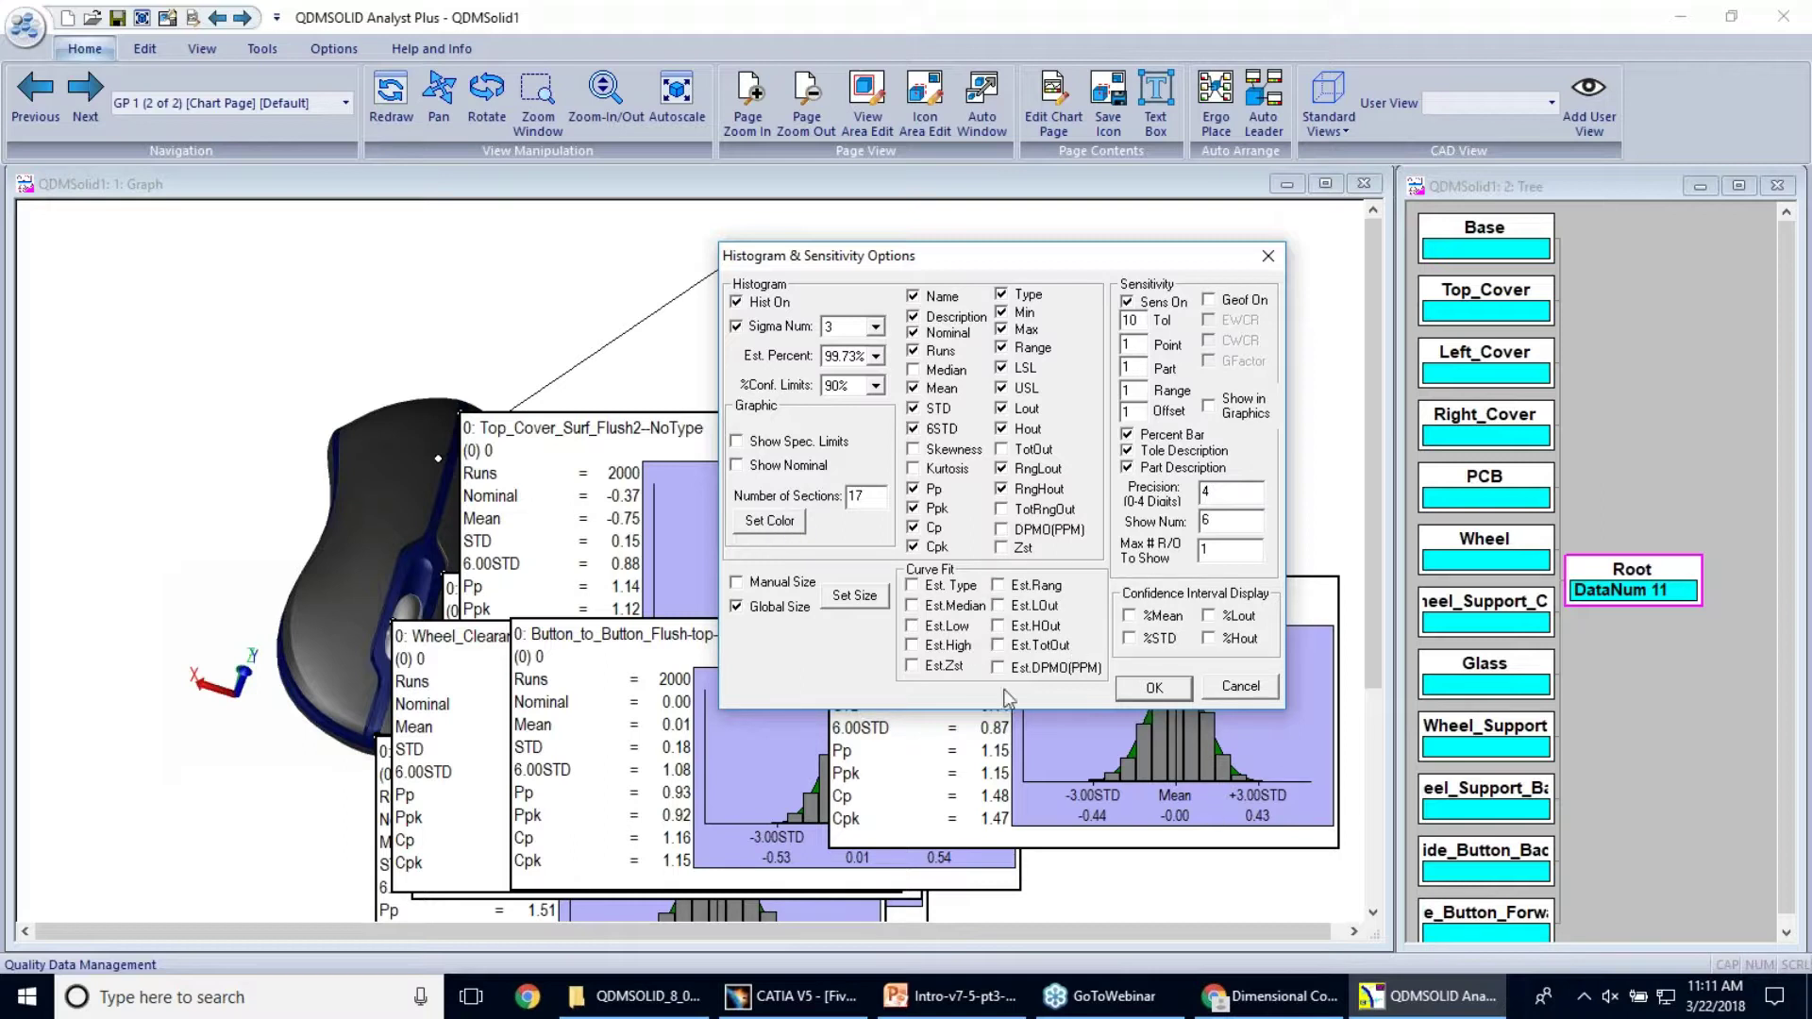
click(793, 524)
click(906, 510)
click(957, 462)
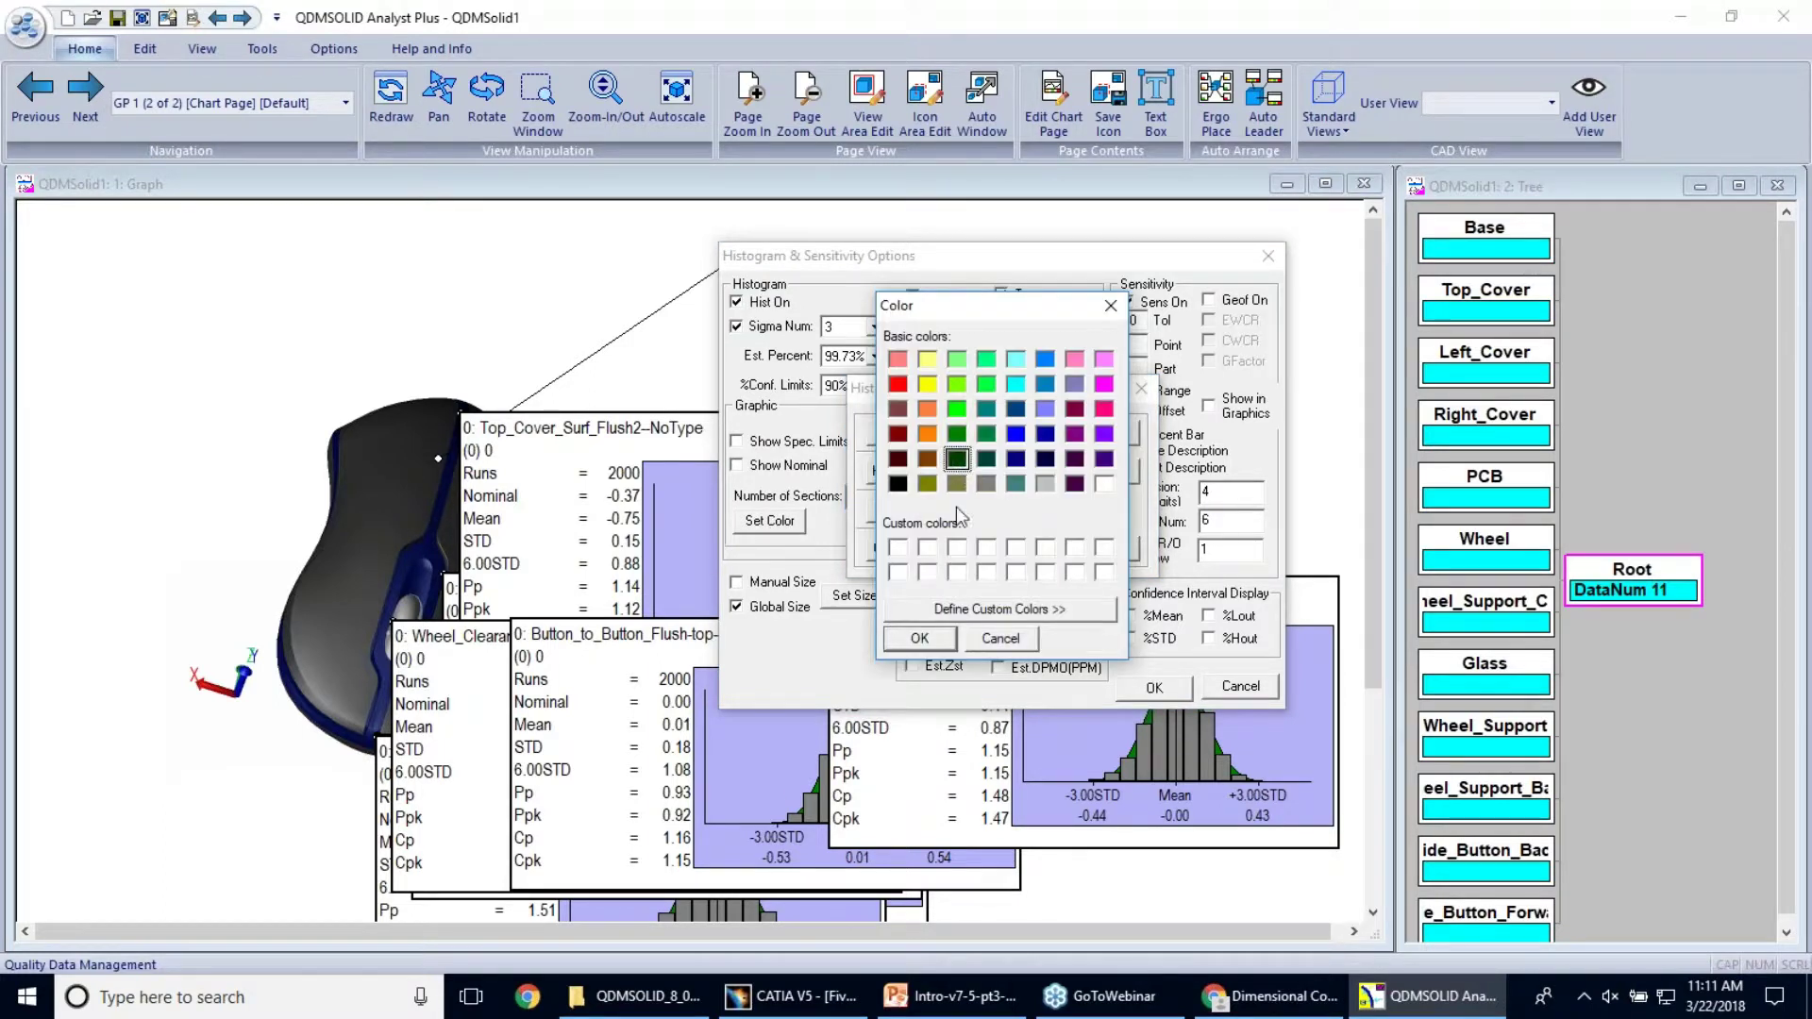
click(958, 438)
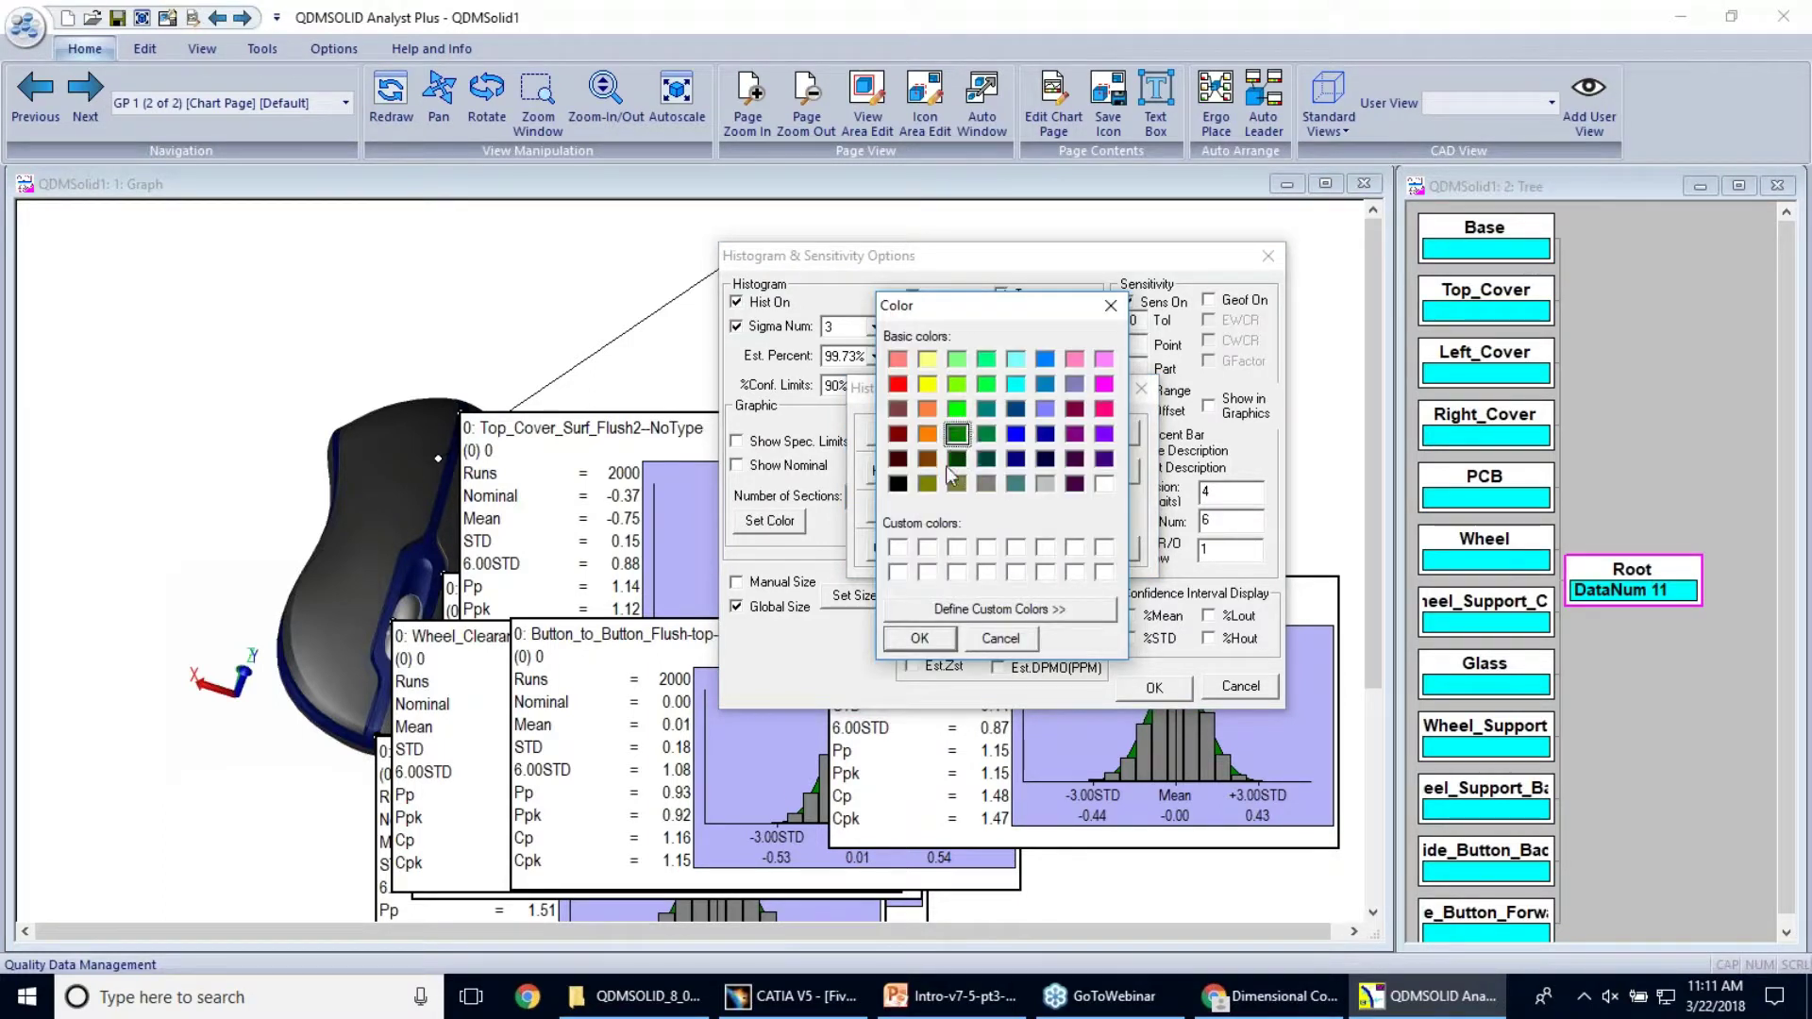
click(921, 639)
click(1101, 433)
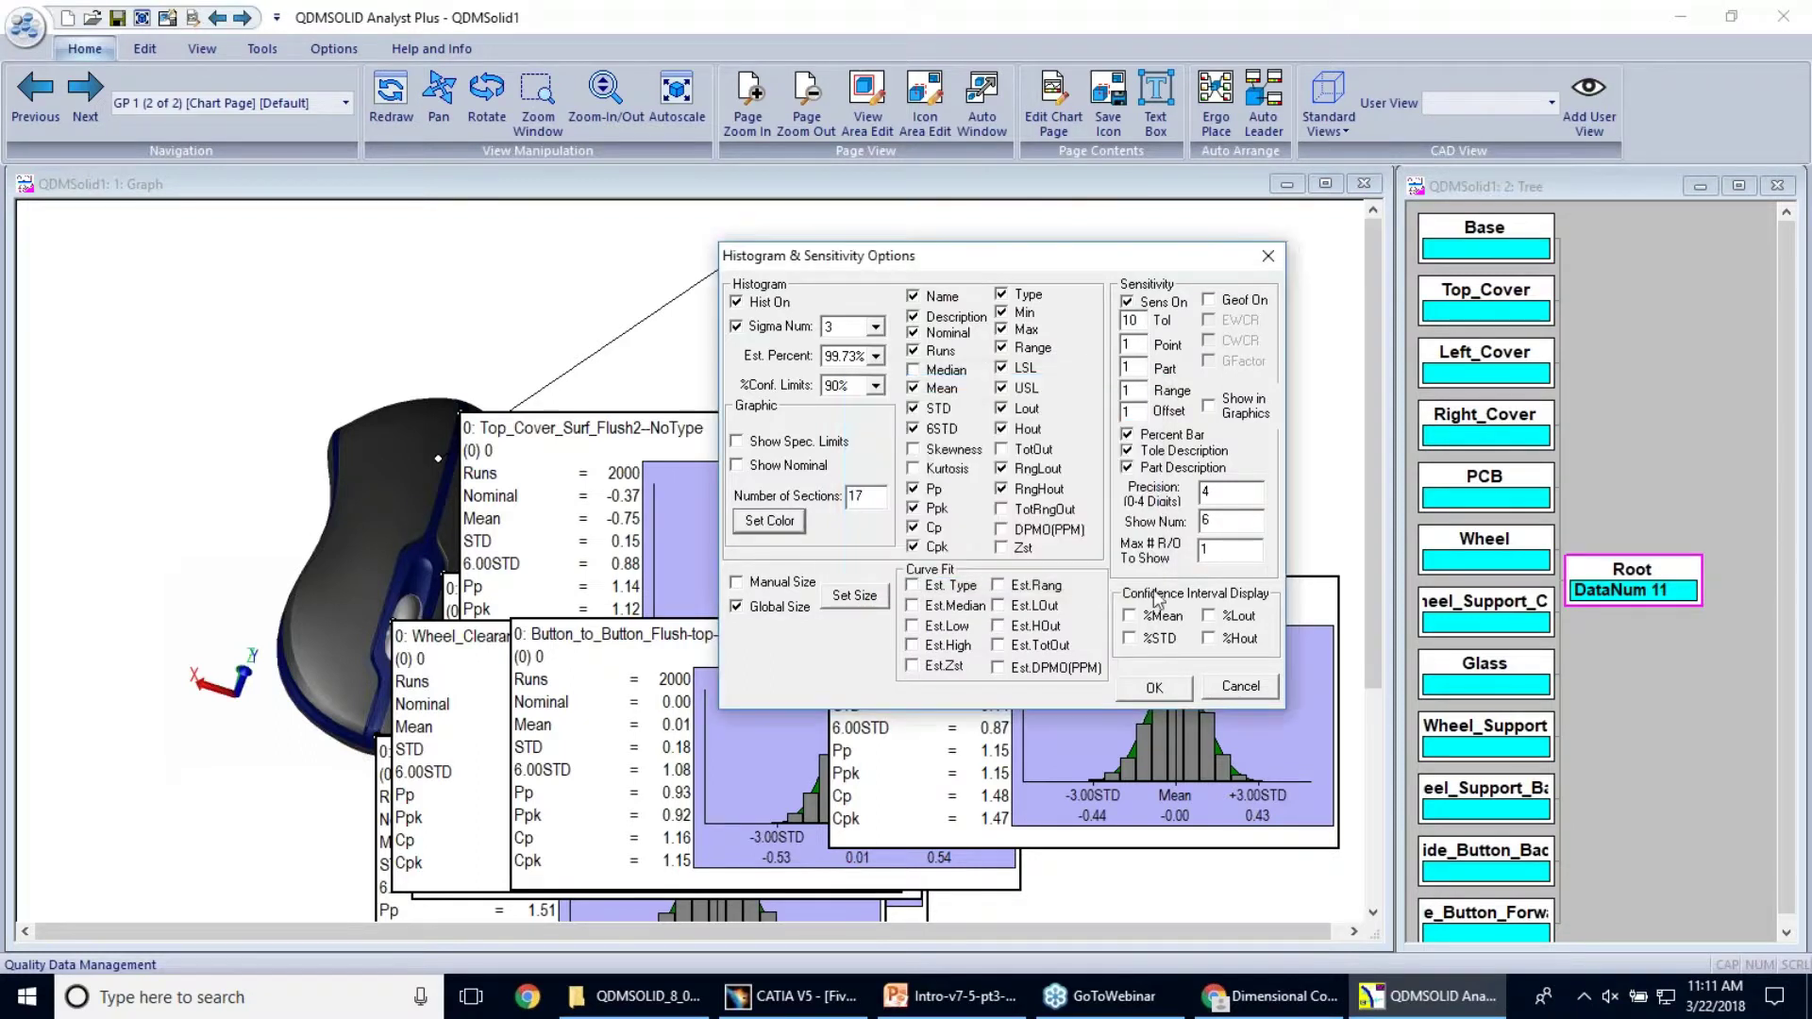
click(1168, 688)
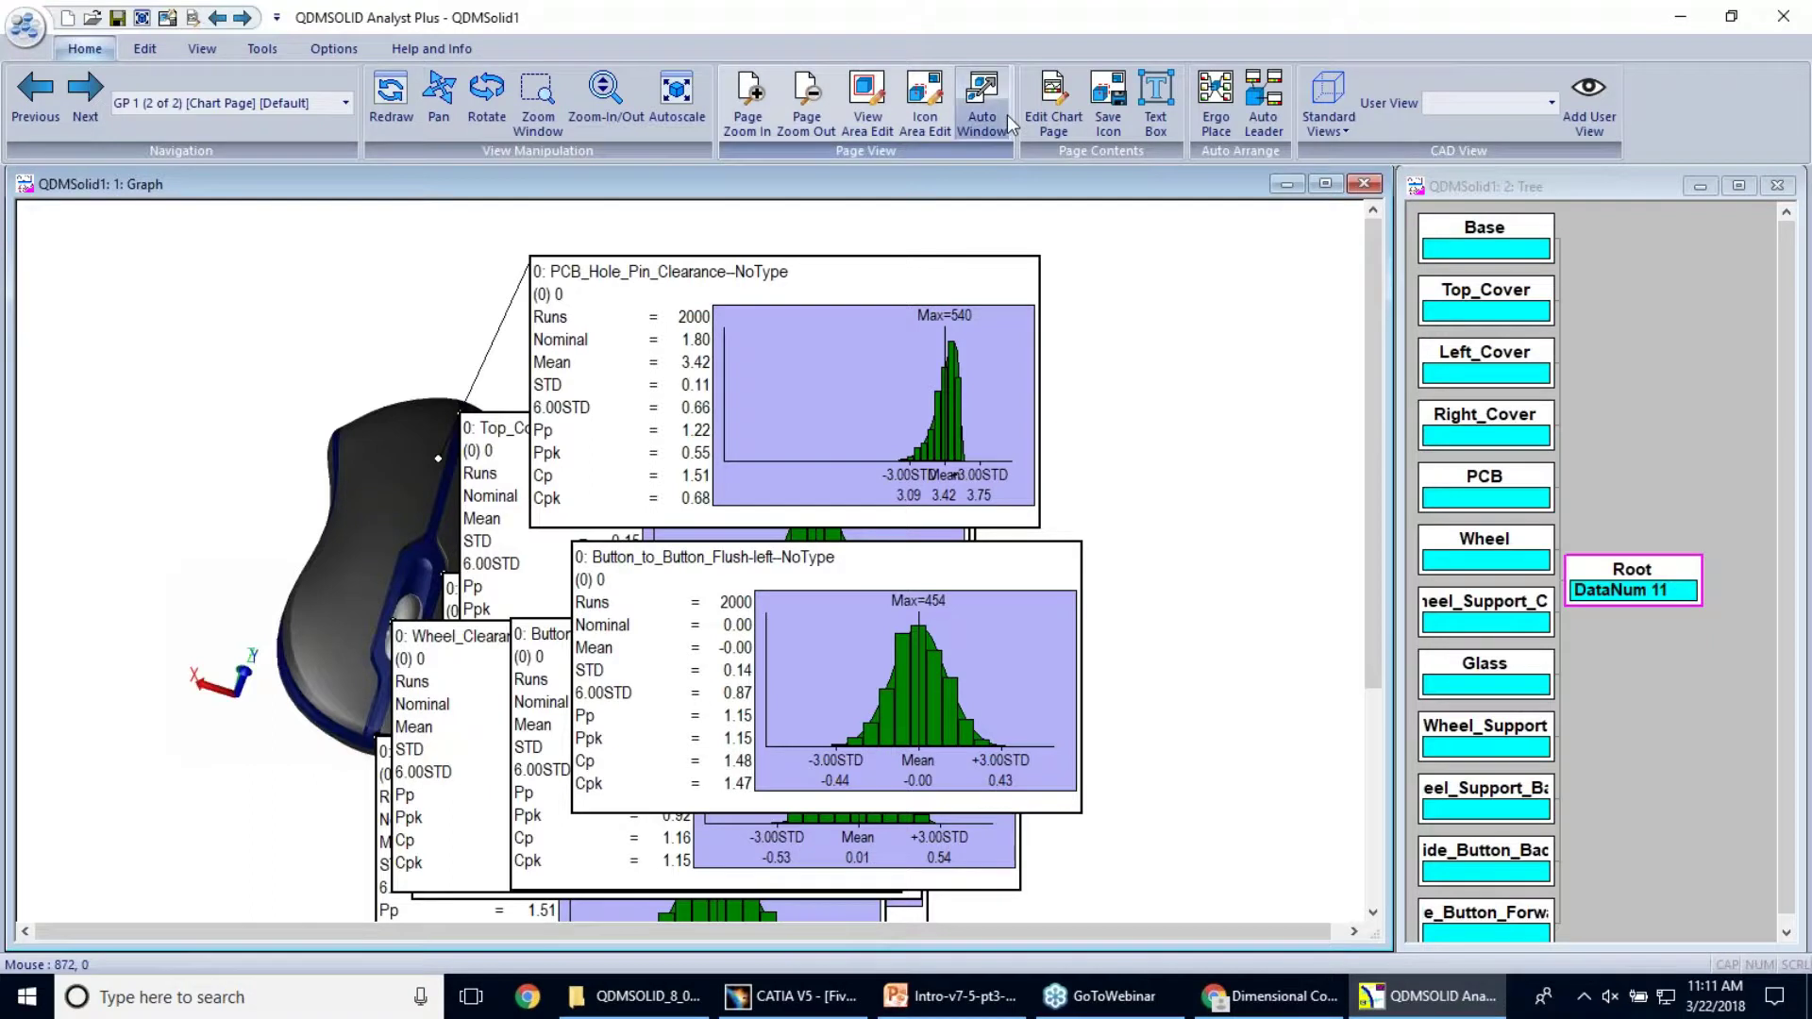
Step: Fit the page to the window and sort the chart page data by Pt Num with 2 points per page
click(982, 104)
right_click(875, 412)
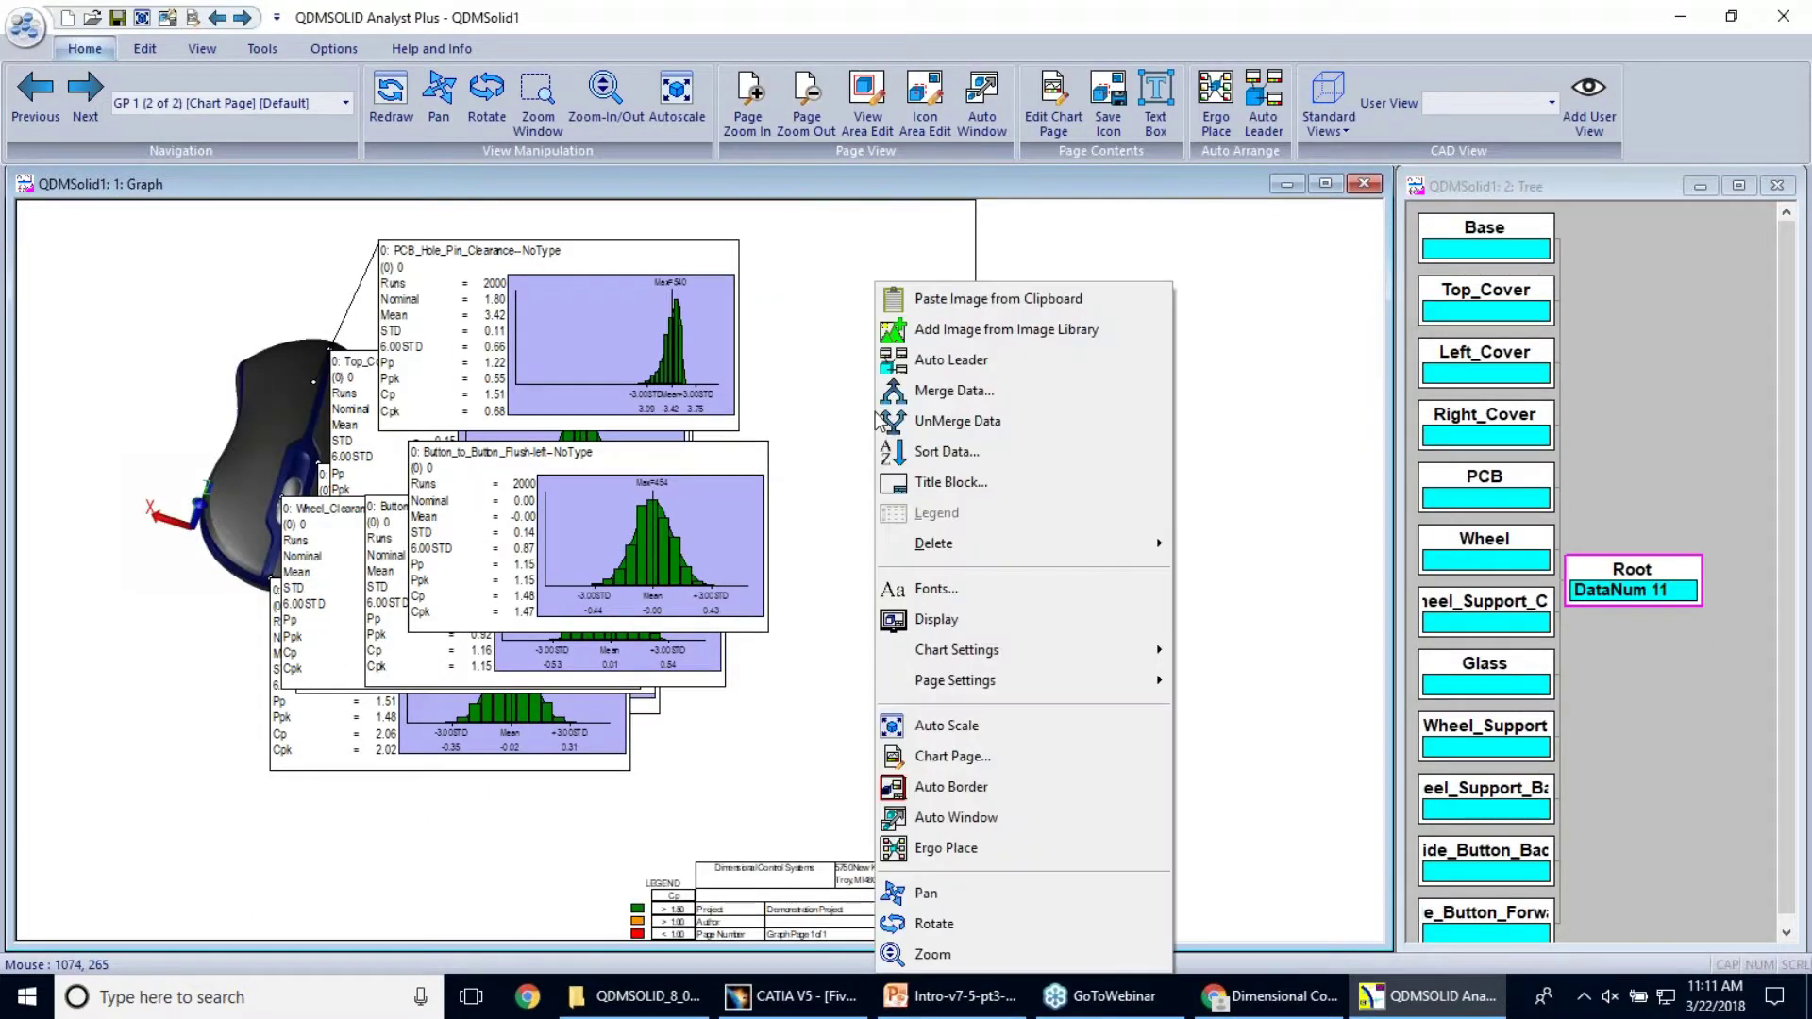
click(922, 454)
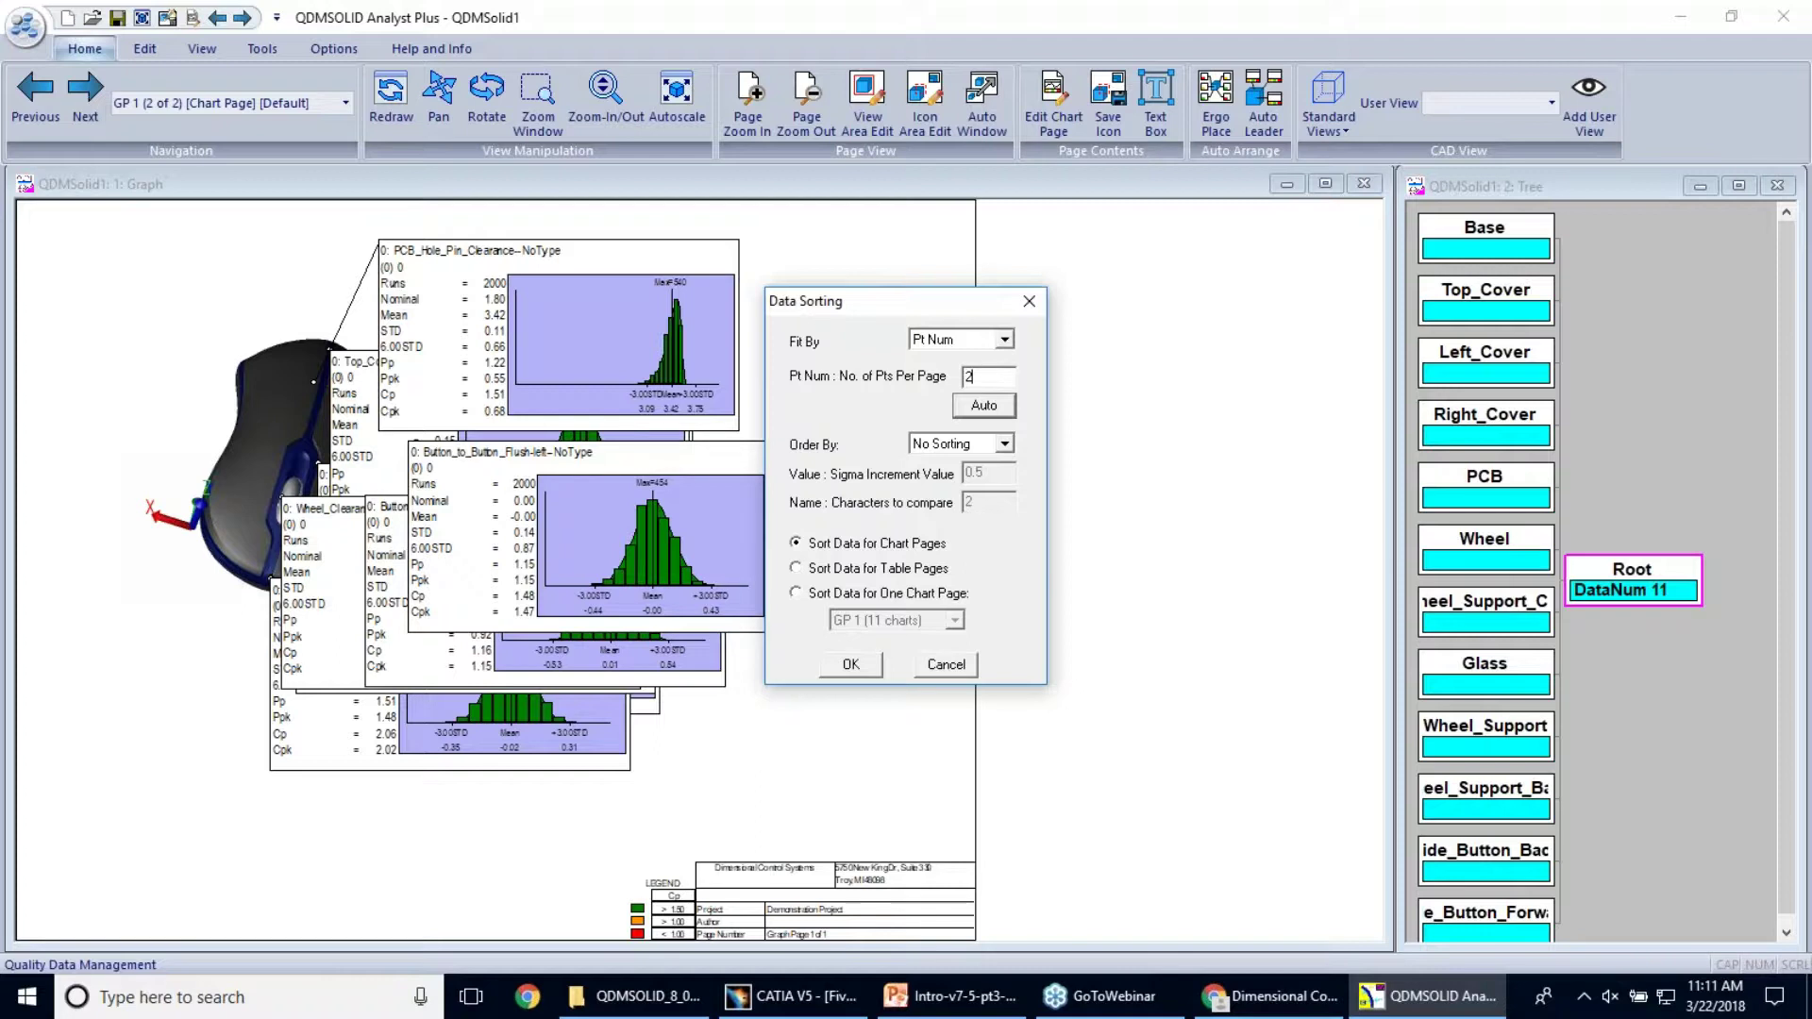
click(853, 666)
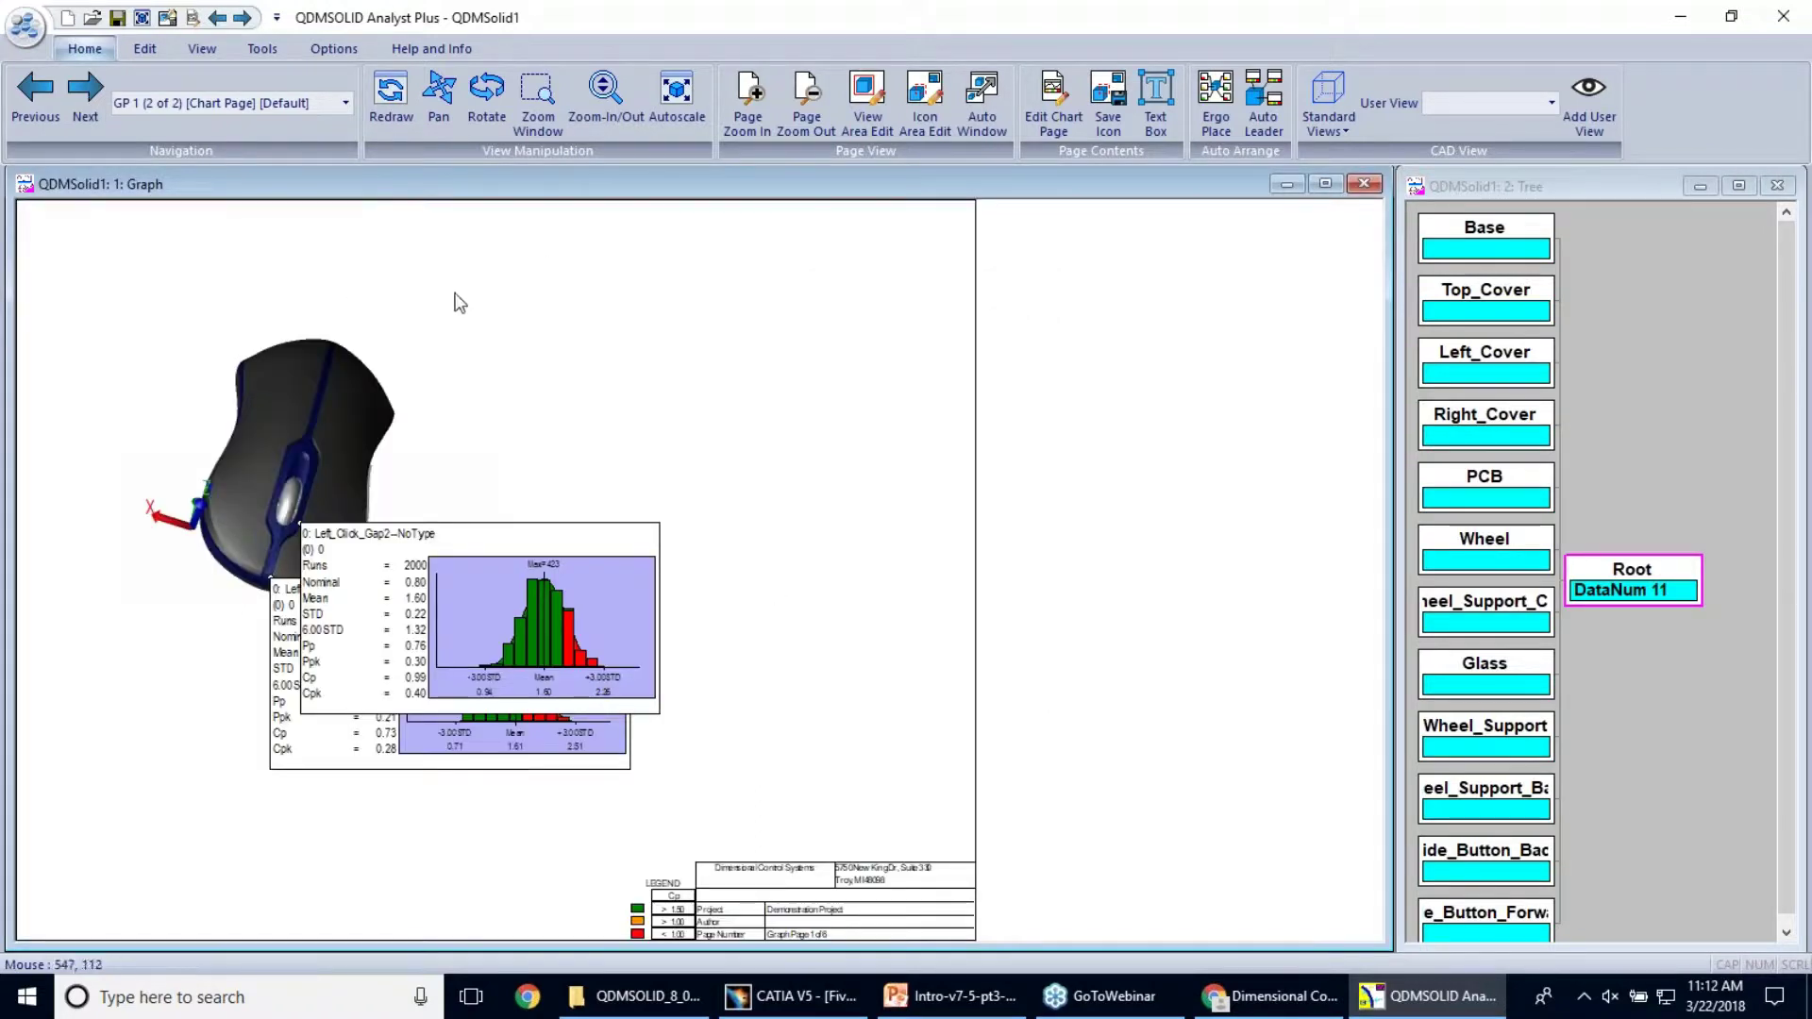
Step: Arrange the charts on chart page GP 1 with Ergo Place, using auto-sized and auto-scaled view ports for the current page only
click(85, 114)
click(44, 106)
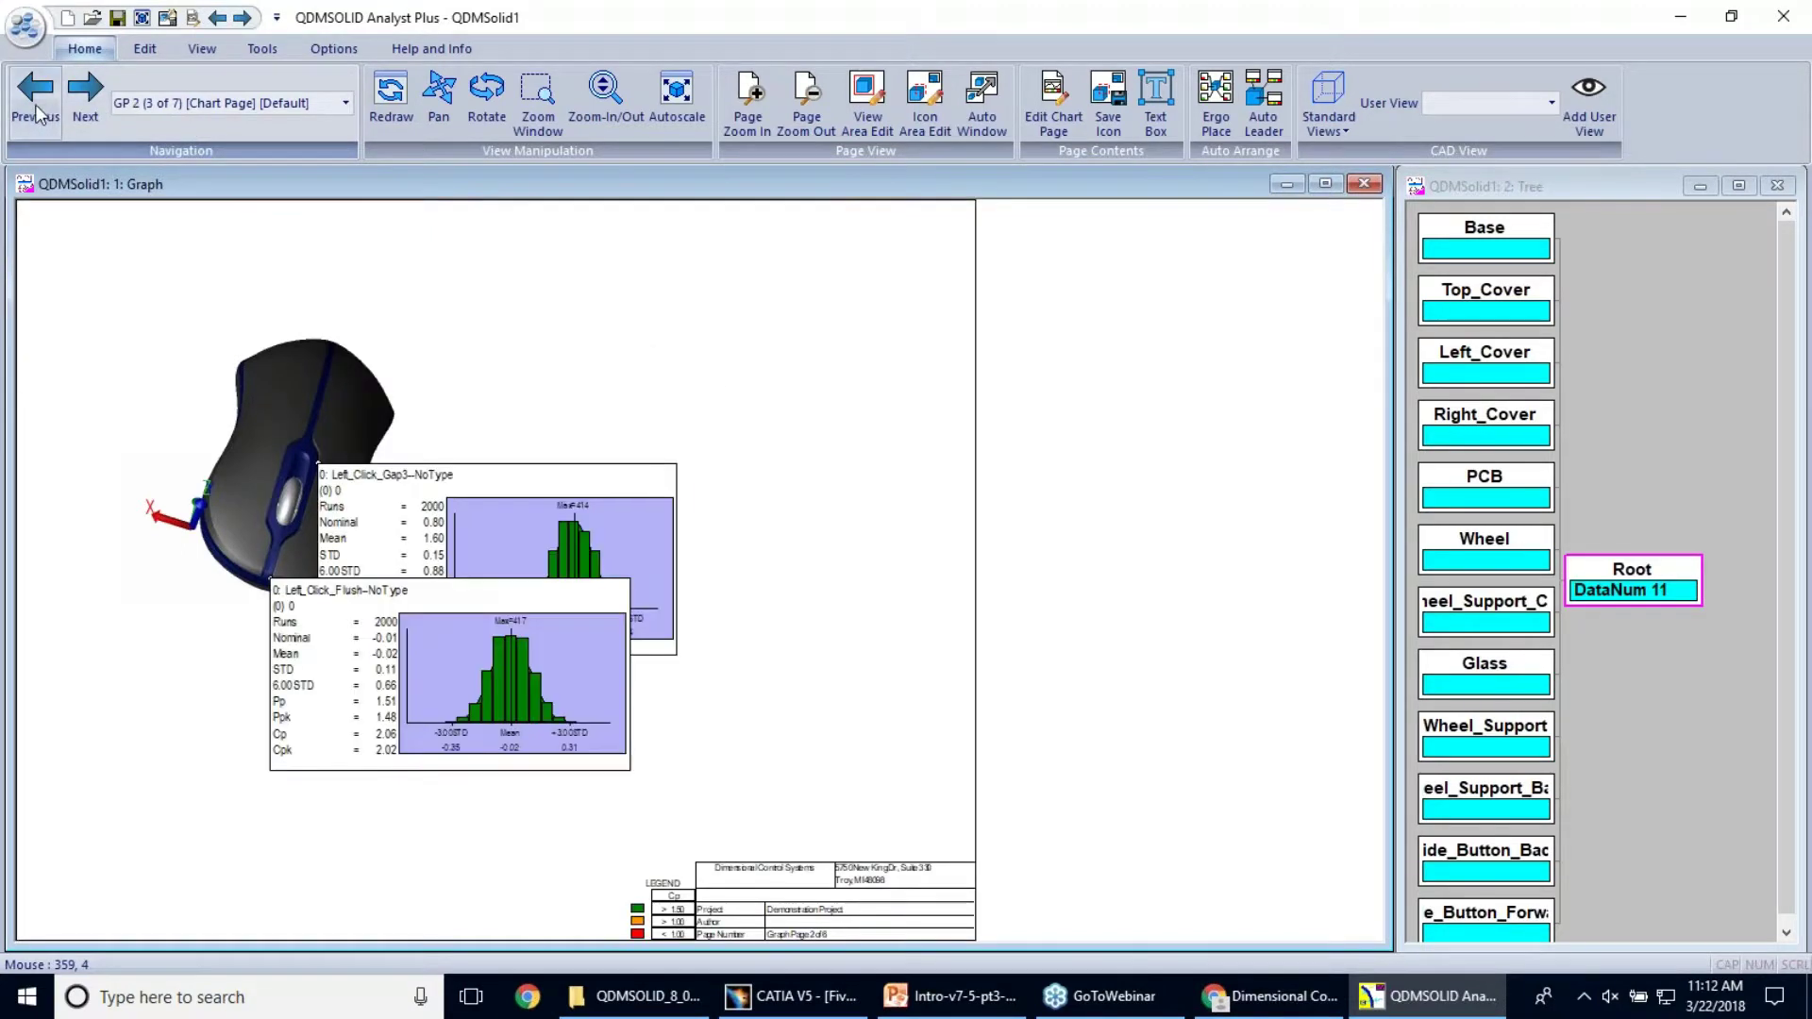
click(44, 106)
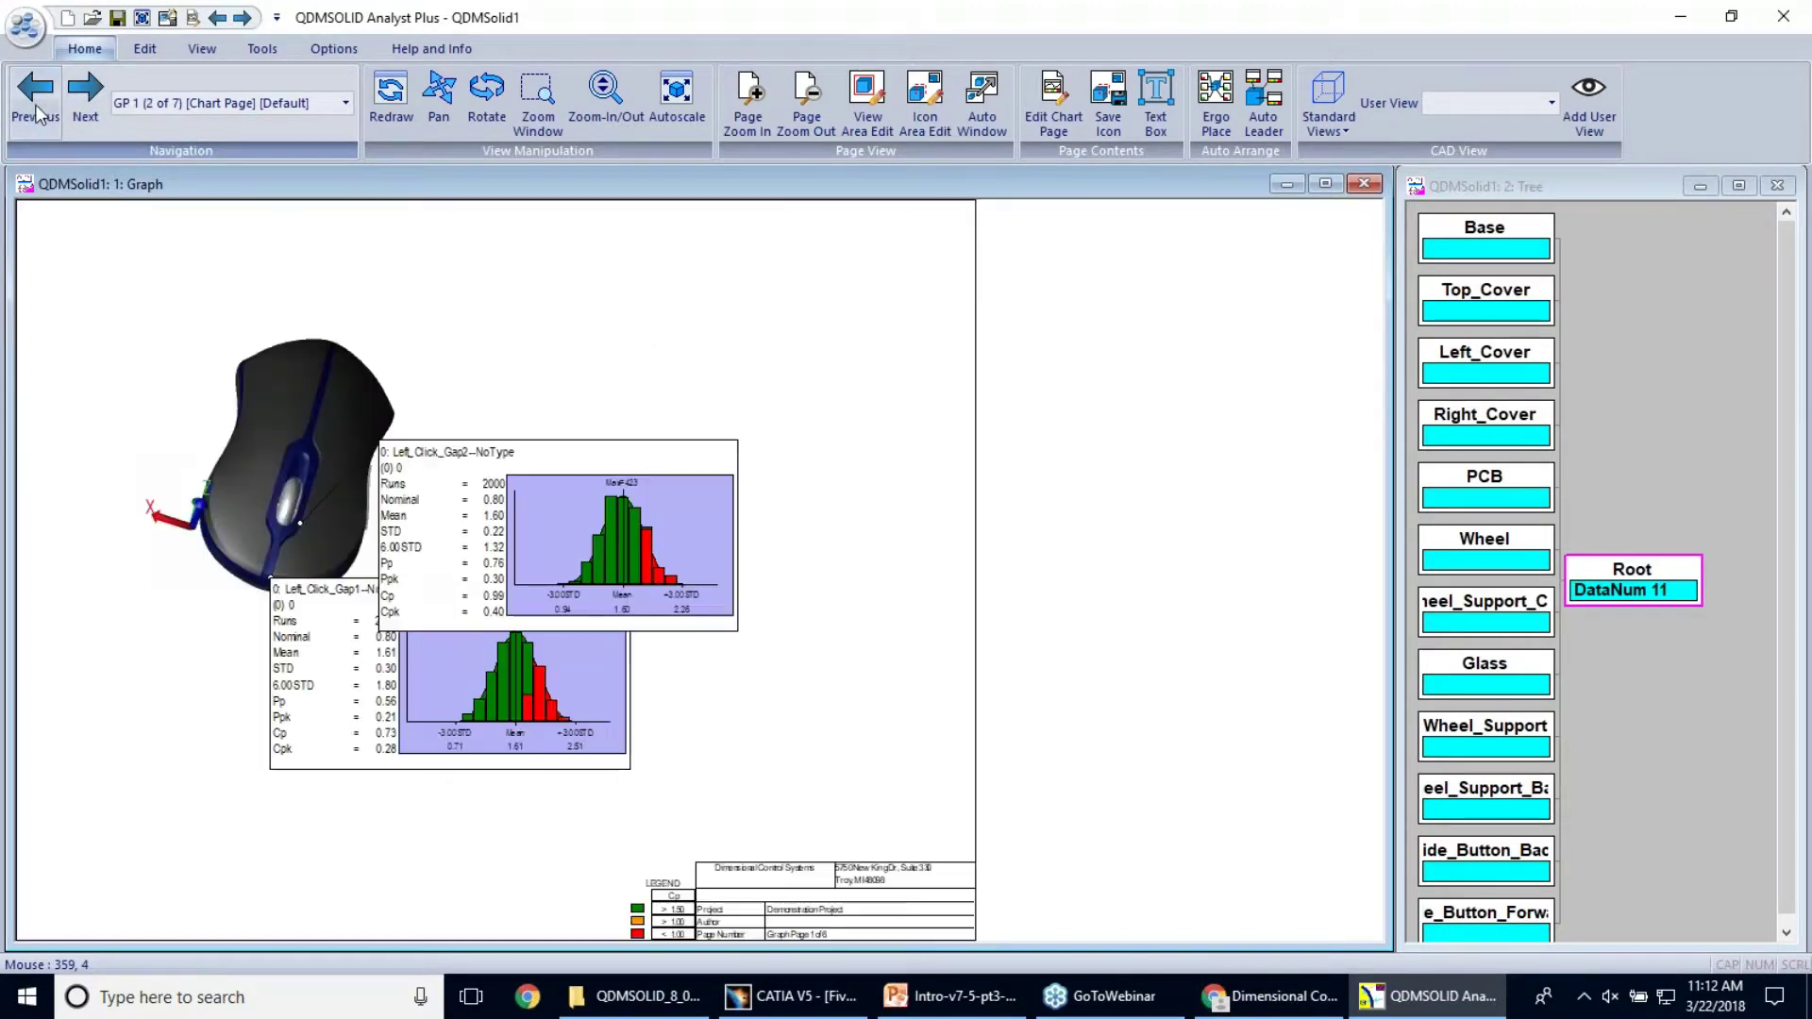
click(1219, 99)
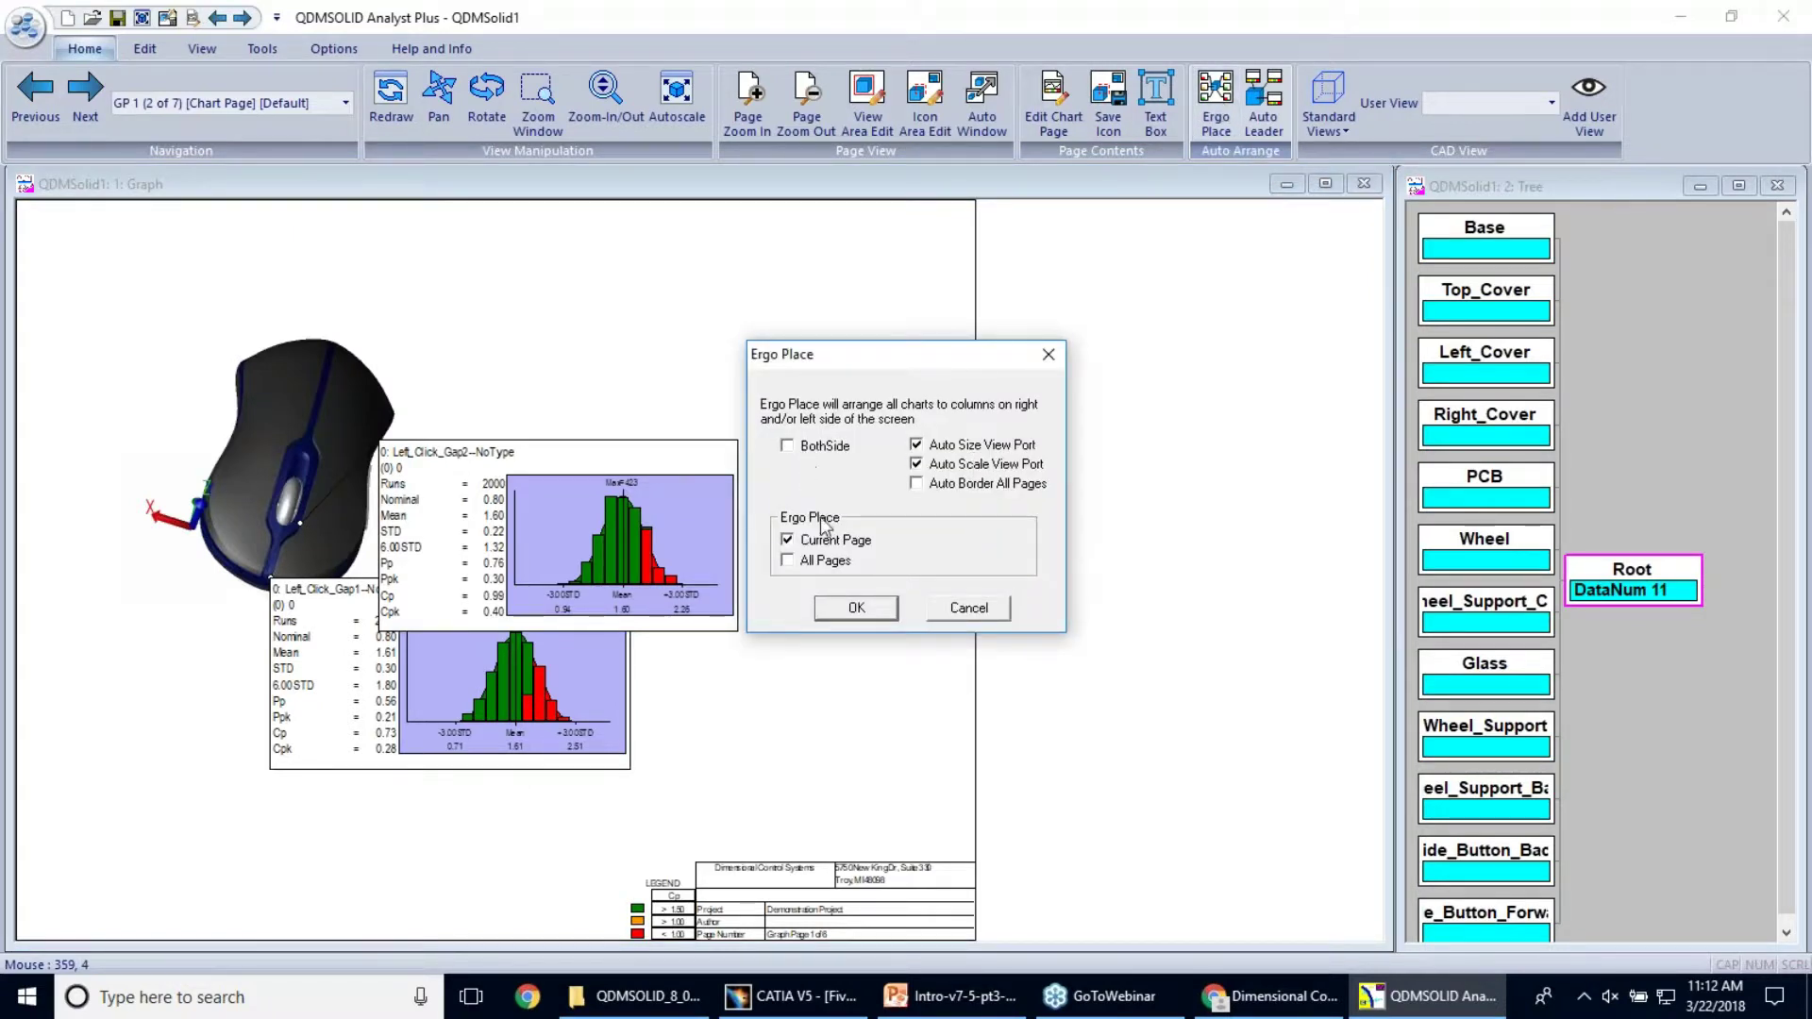
click(857, 611)
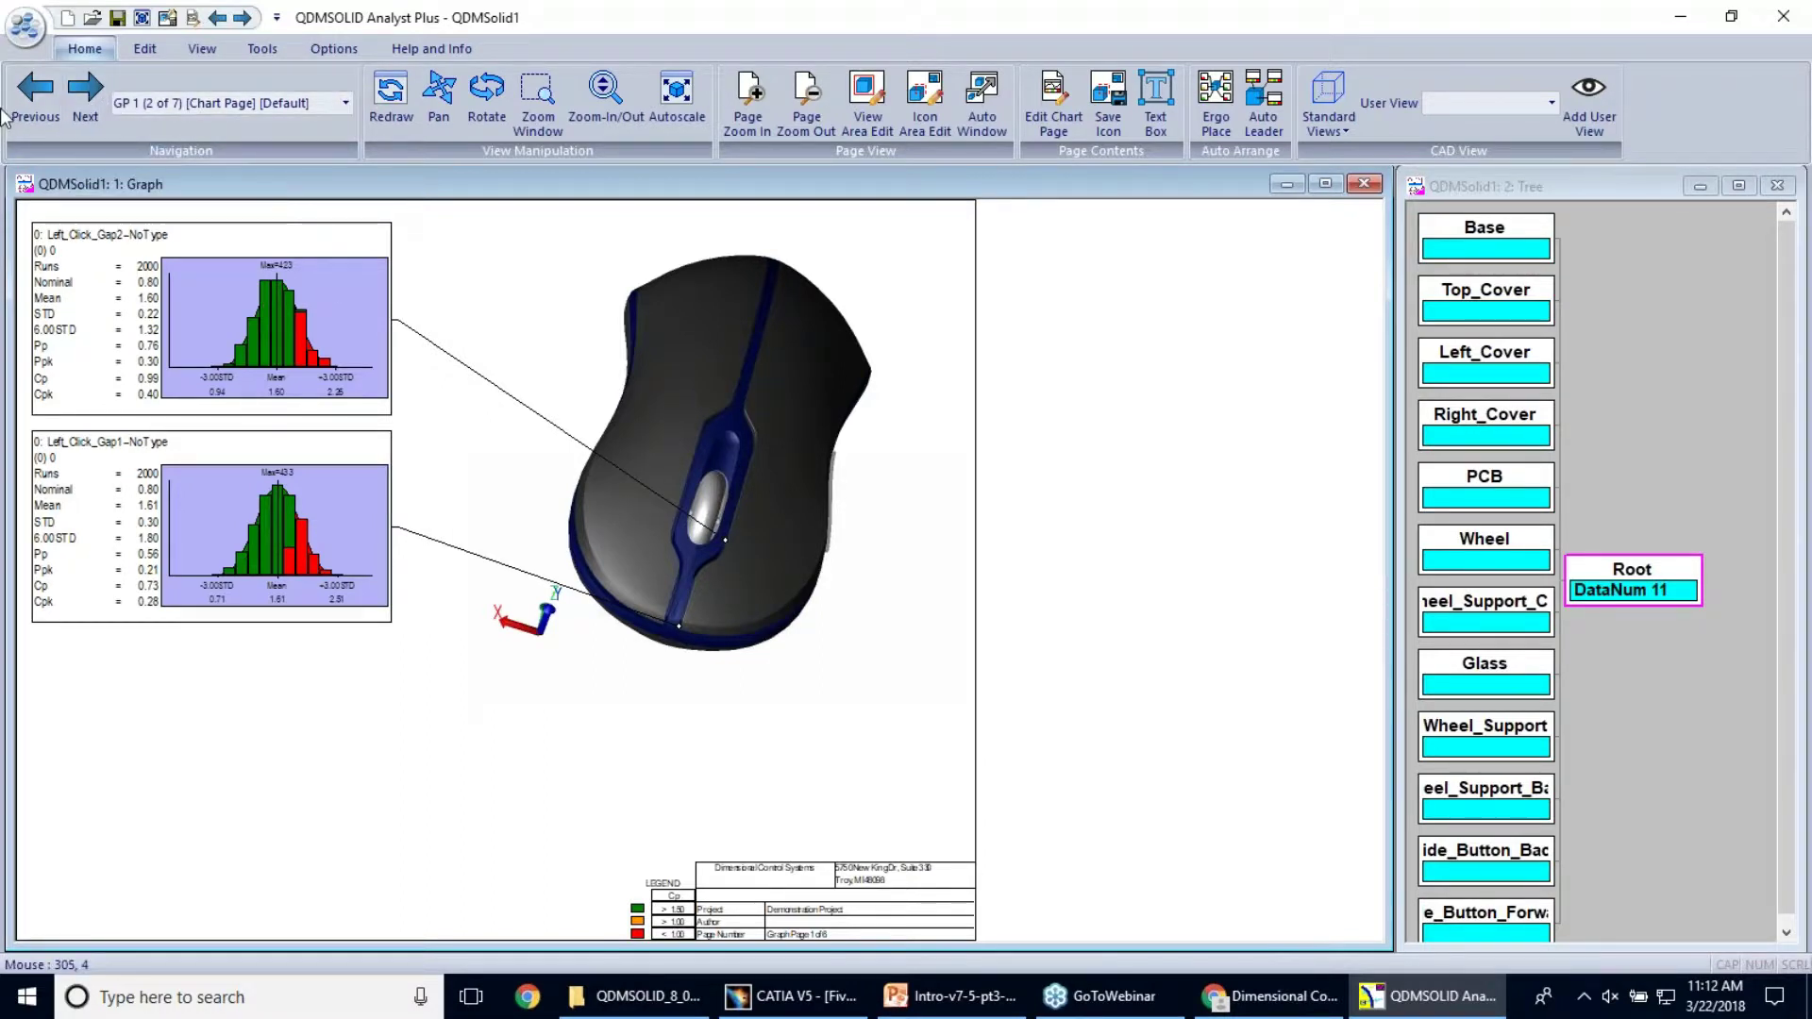
Step: Arrange the charts on all pages with Ergo Place, keeping the view port auto-sized
click(173, 106)
scroll(219, 229, down, 1)
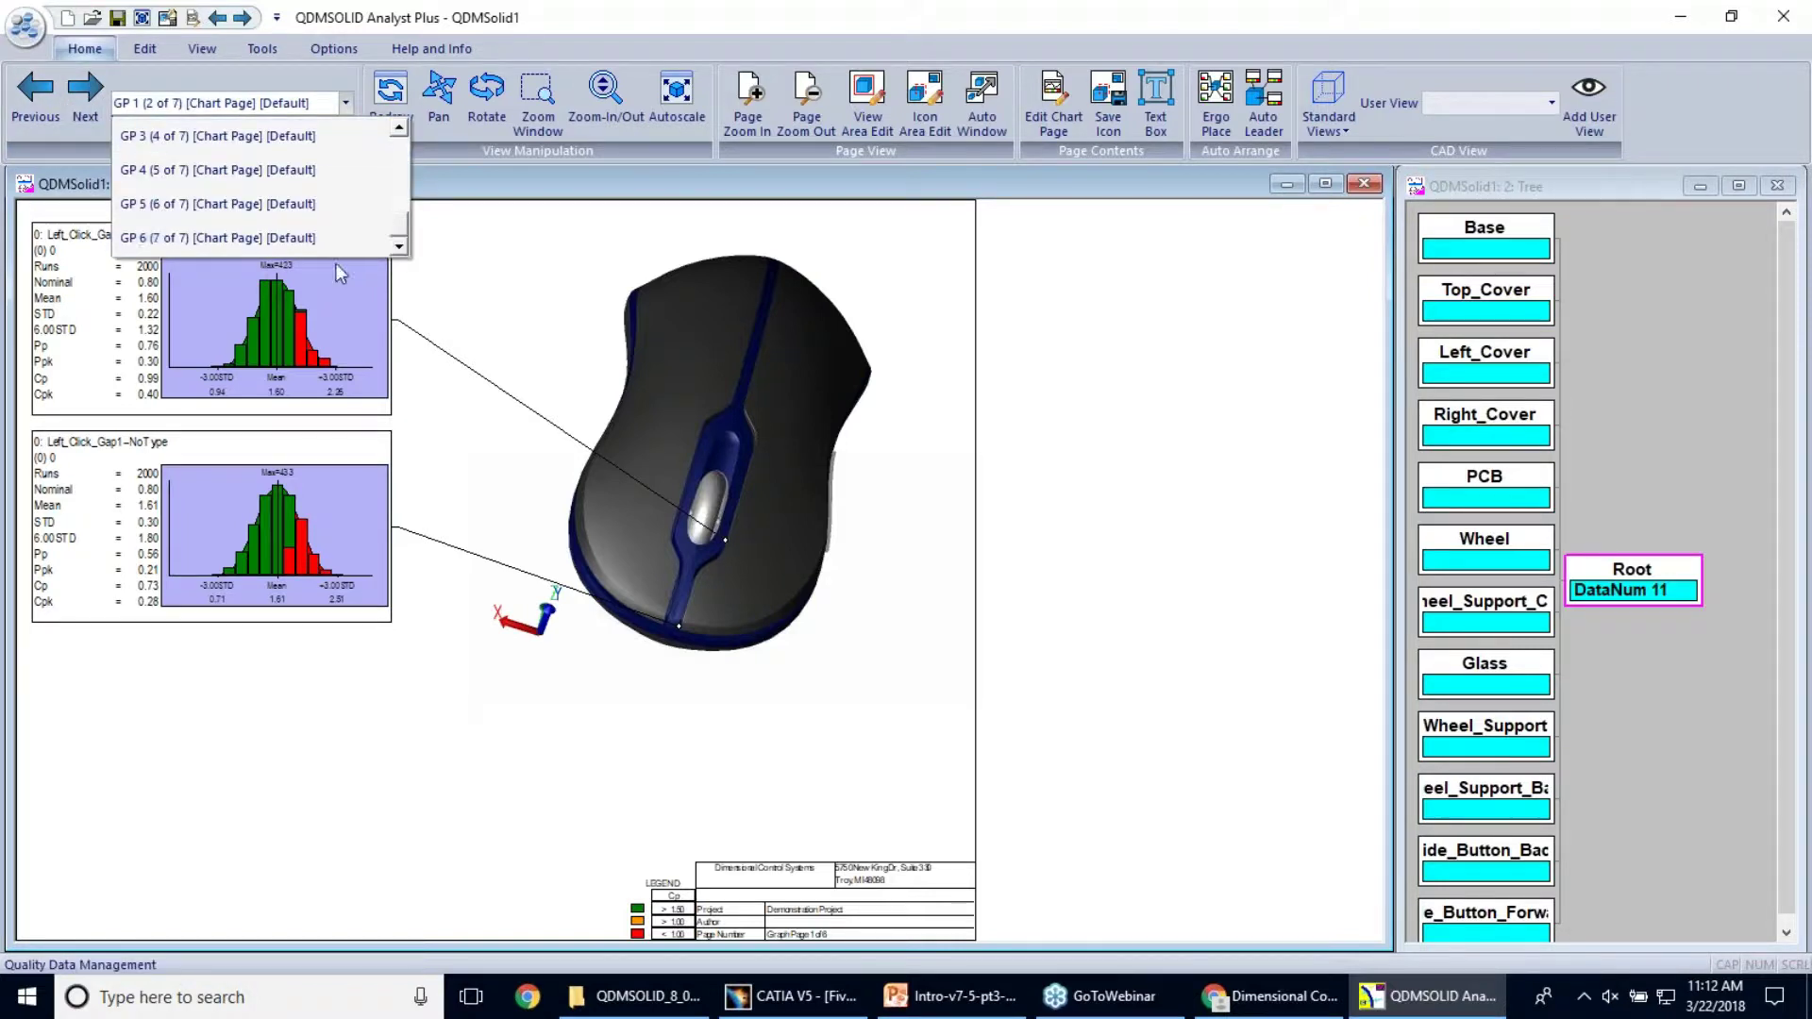
click(476, 263)
click(89, 95)
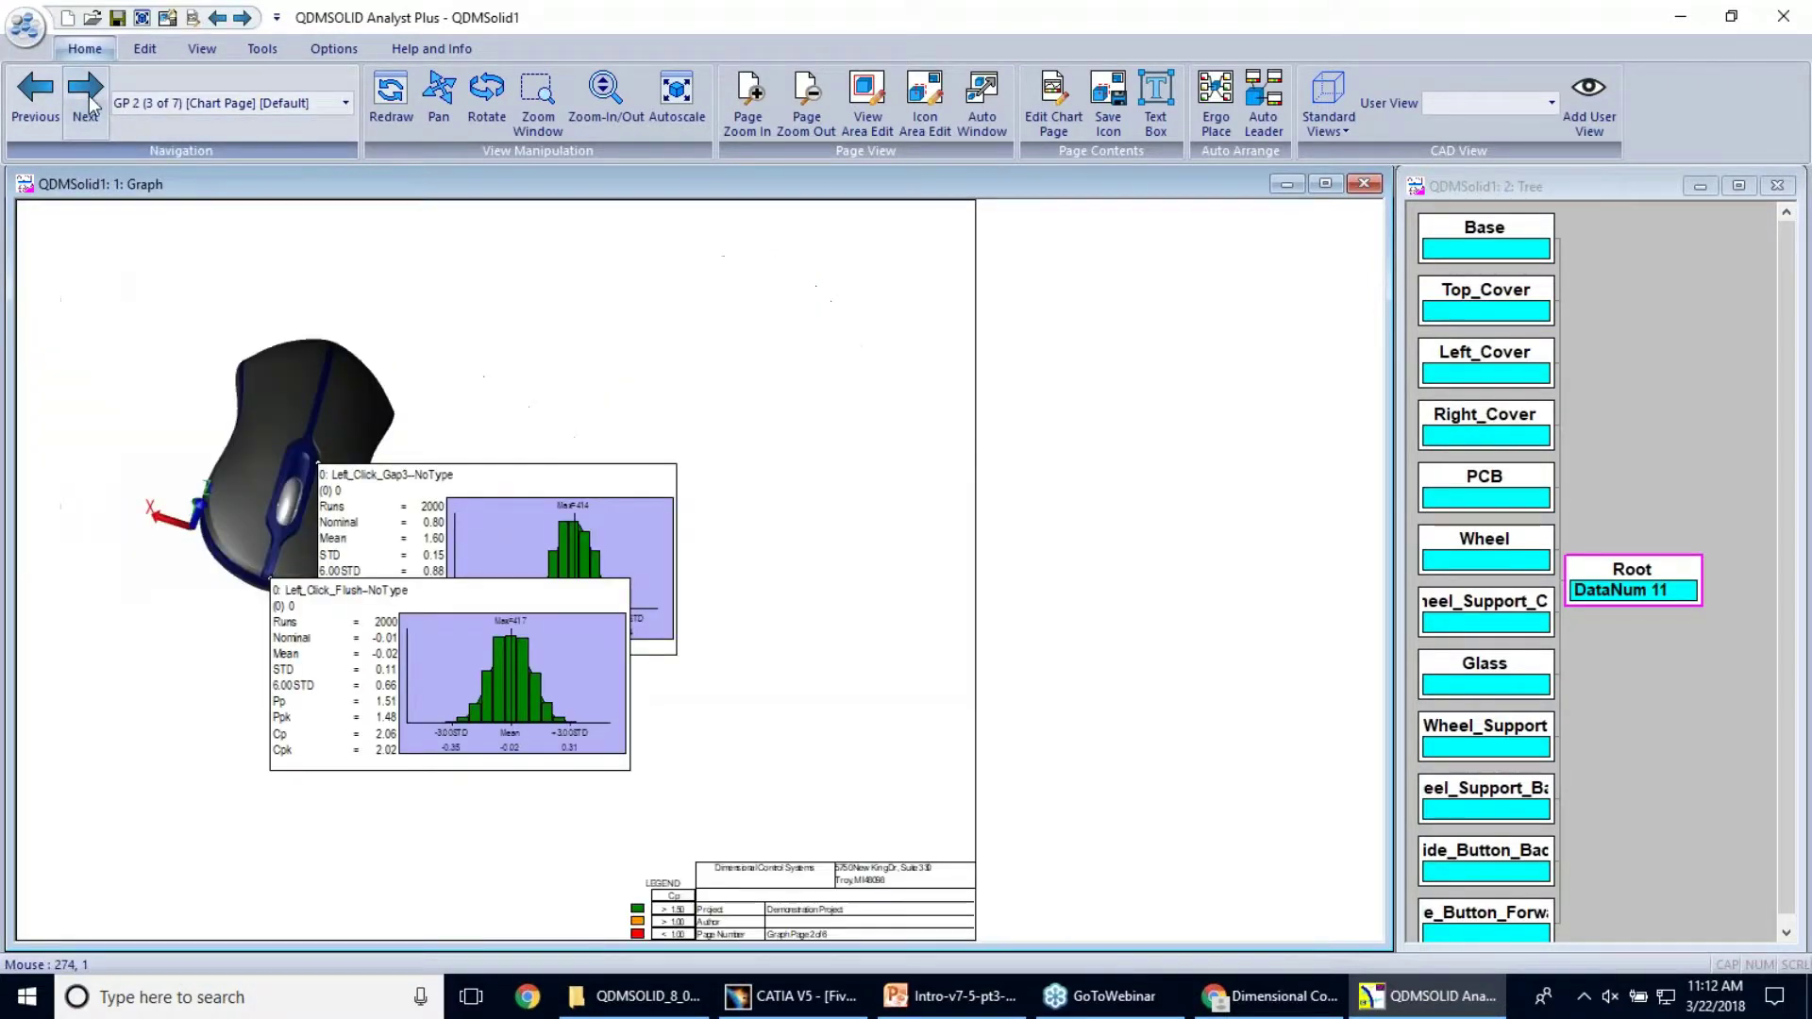
click(38, 105)
click(1216, 112)
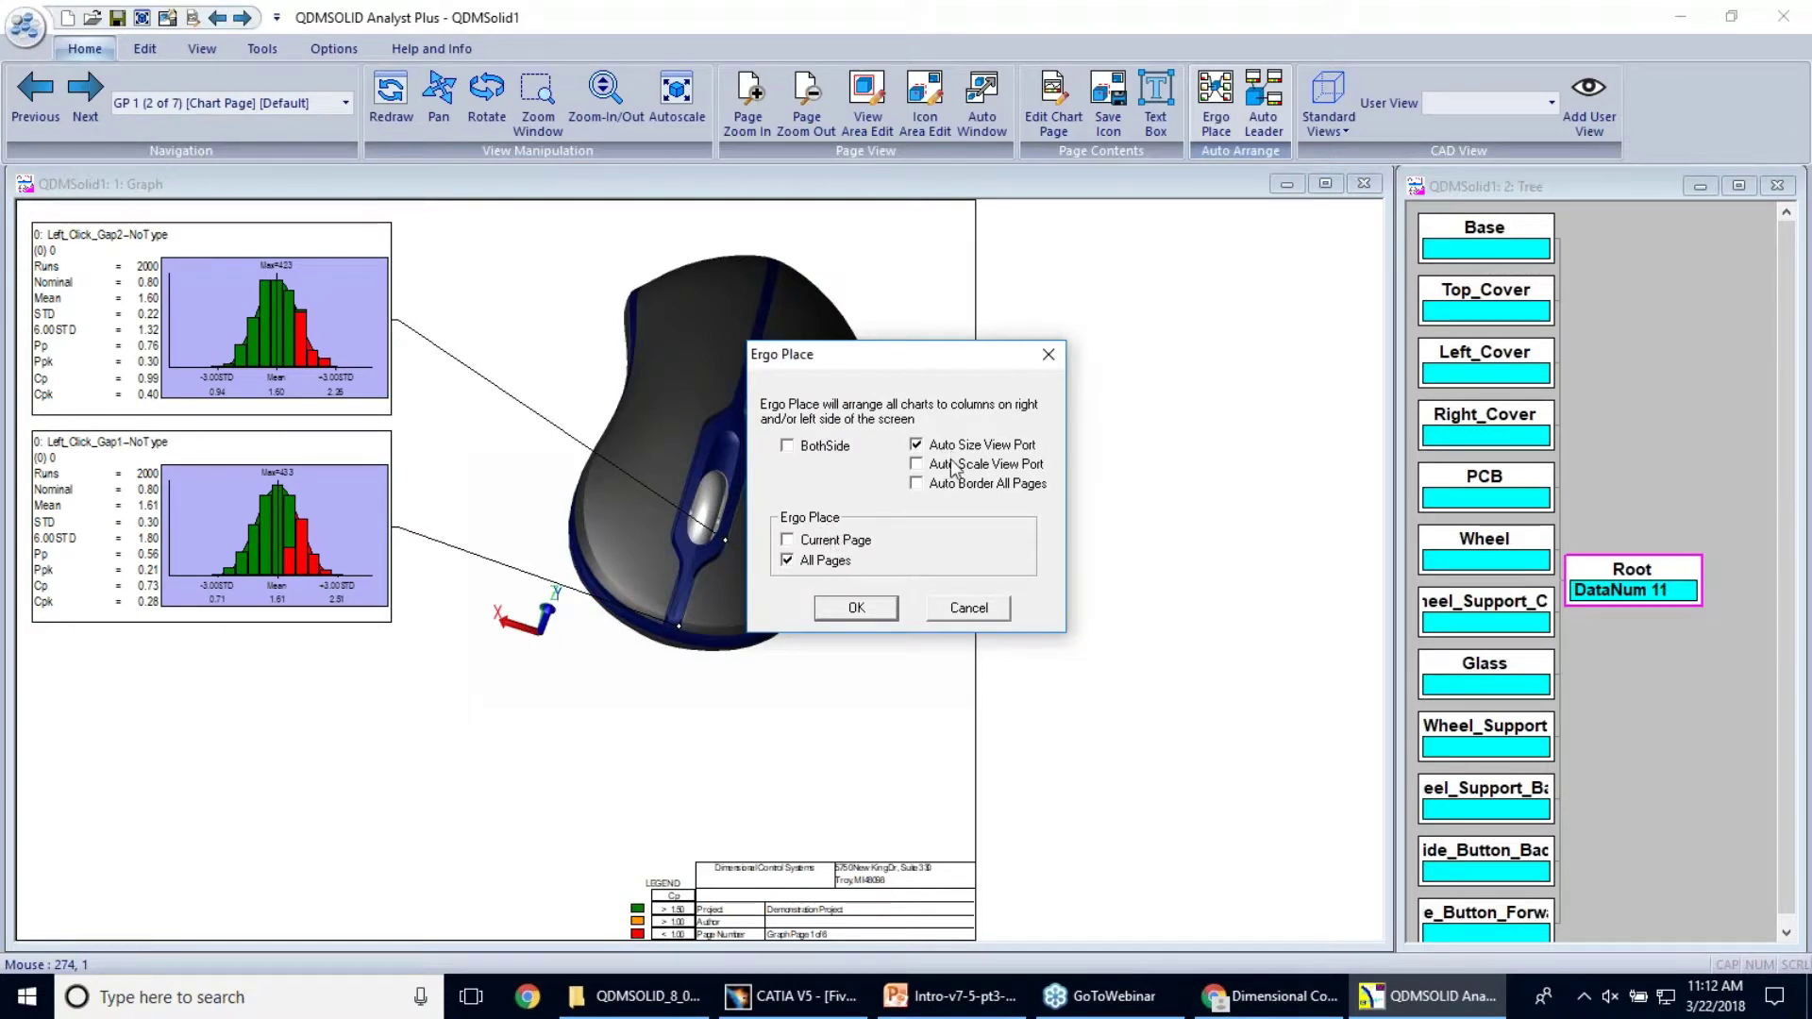
click(849, 607)
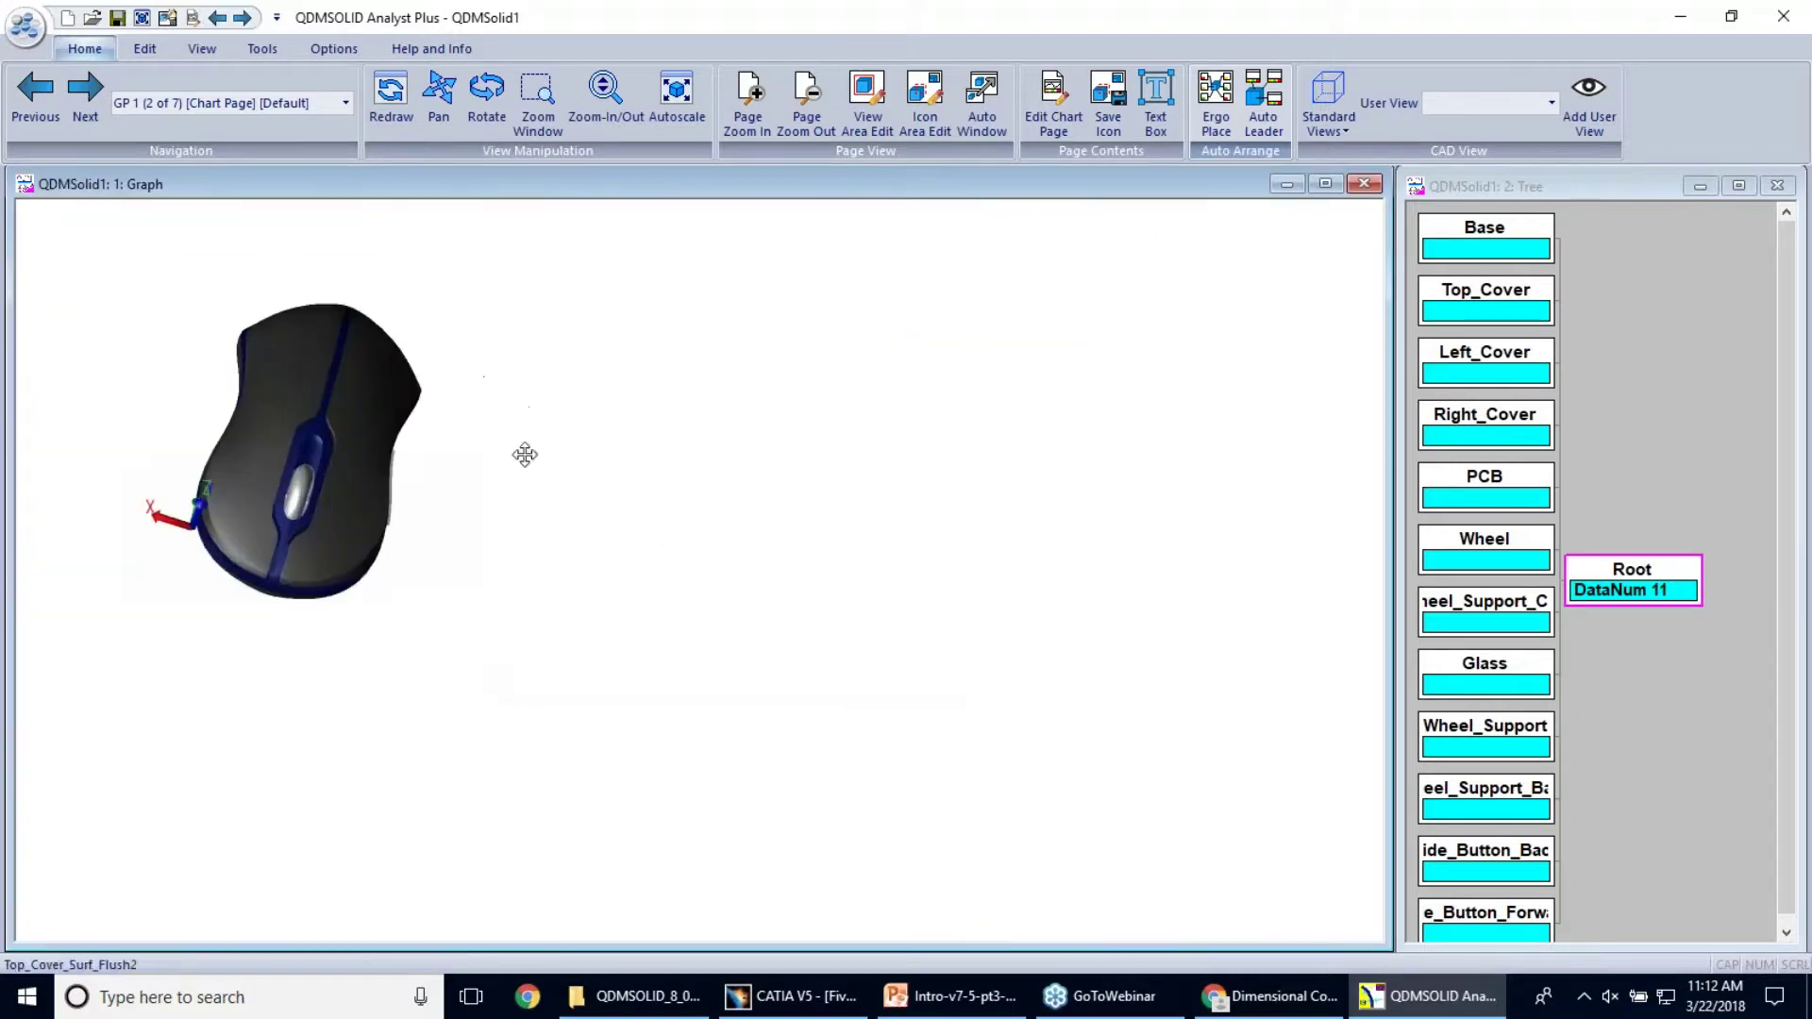
Step: Review the arranged charts on page GP 2 and rotate the mouse model to see its front edge
click(88, 80)
click(89, 80)
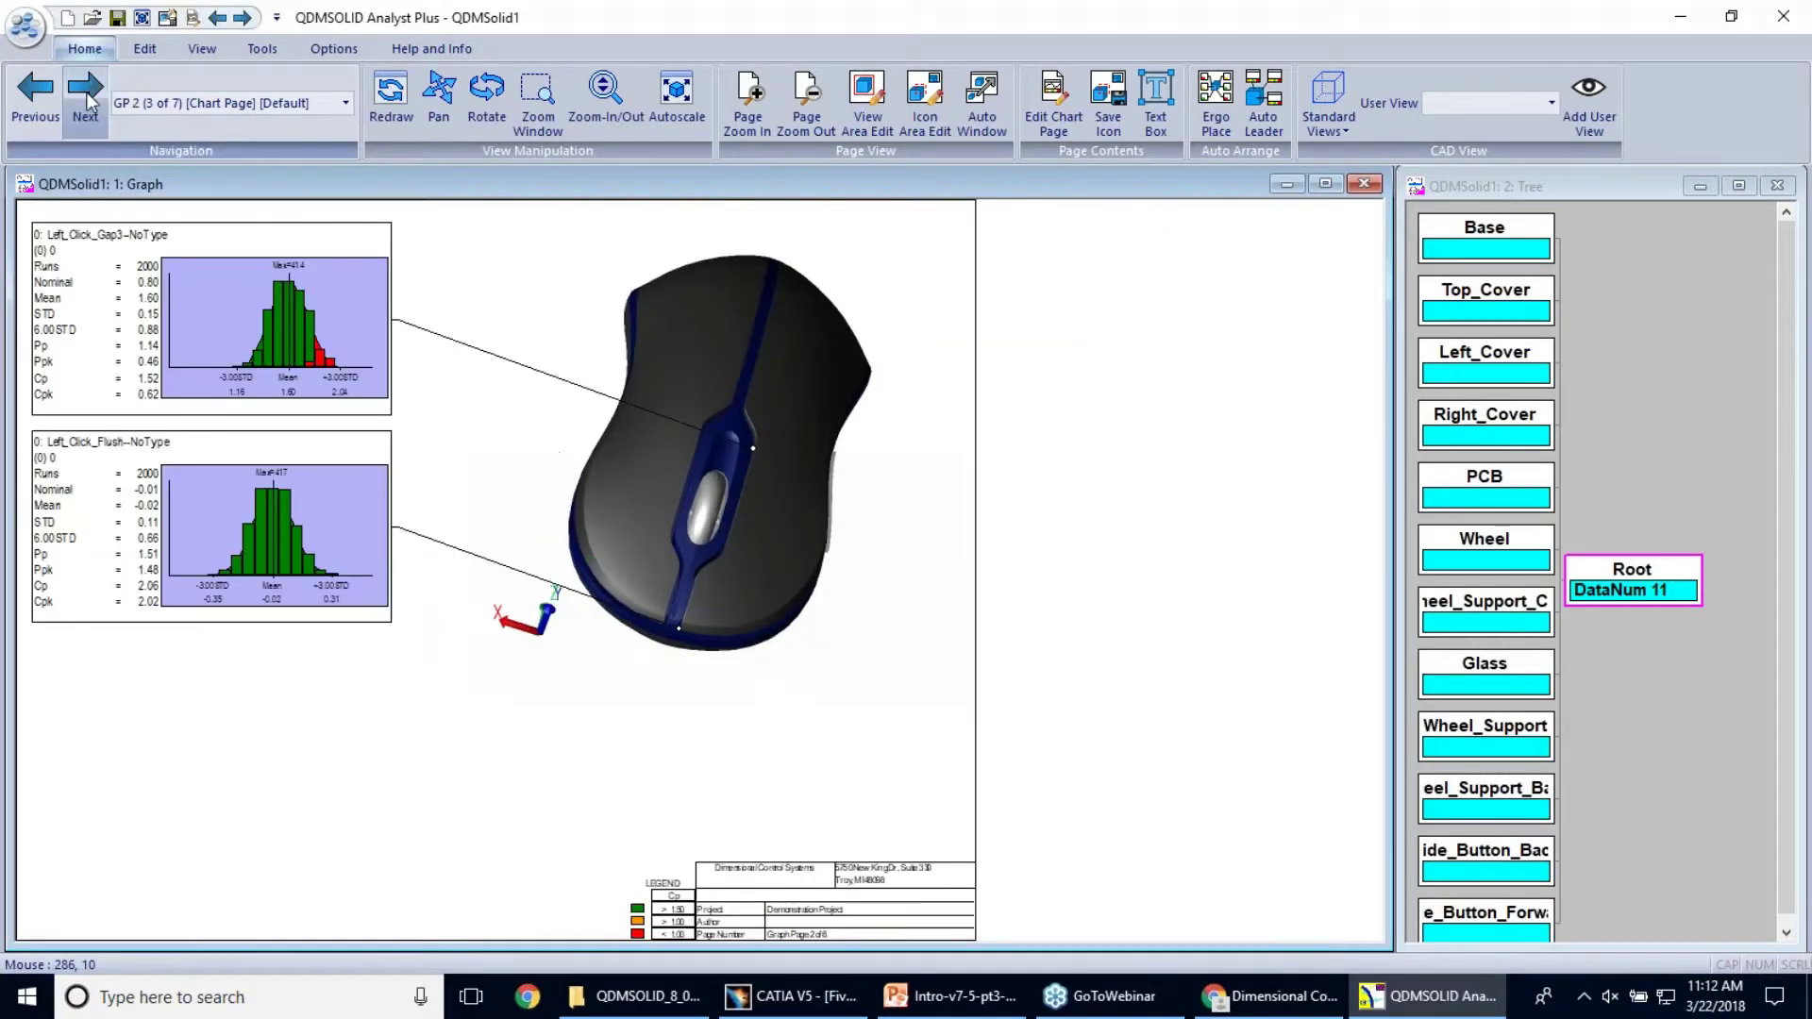
click(36, 94)
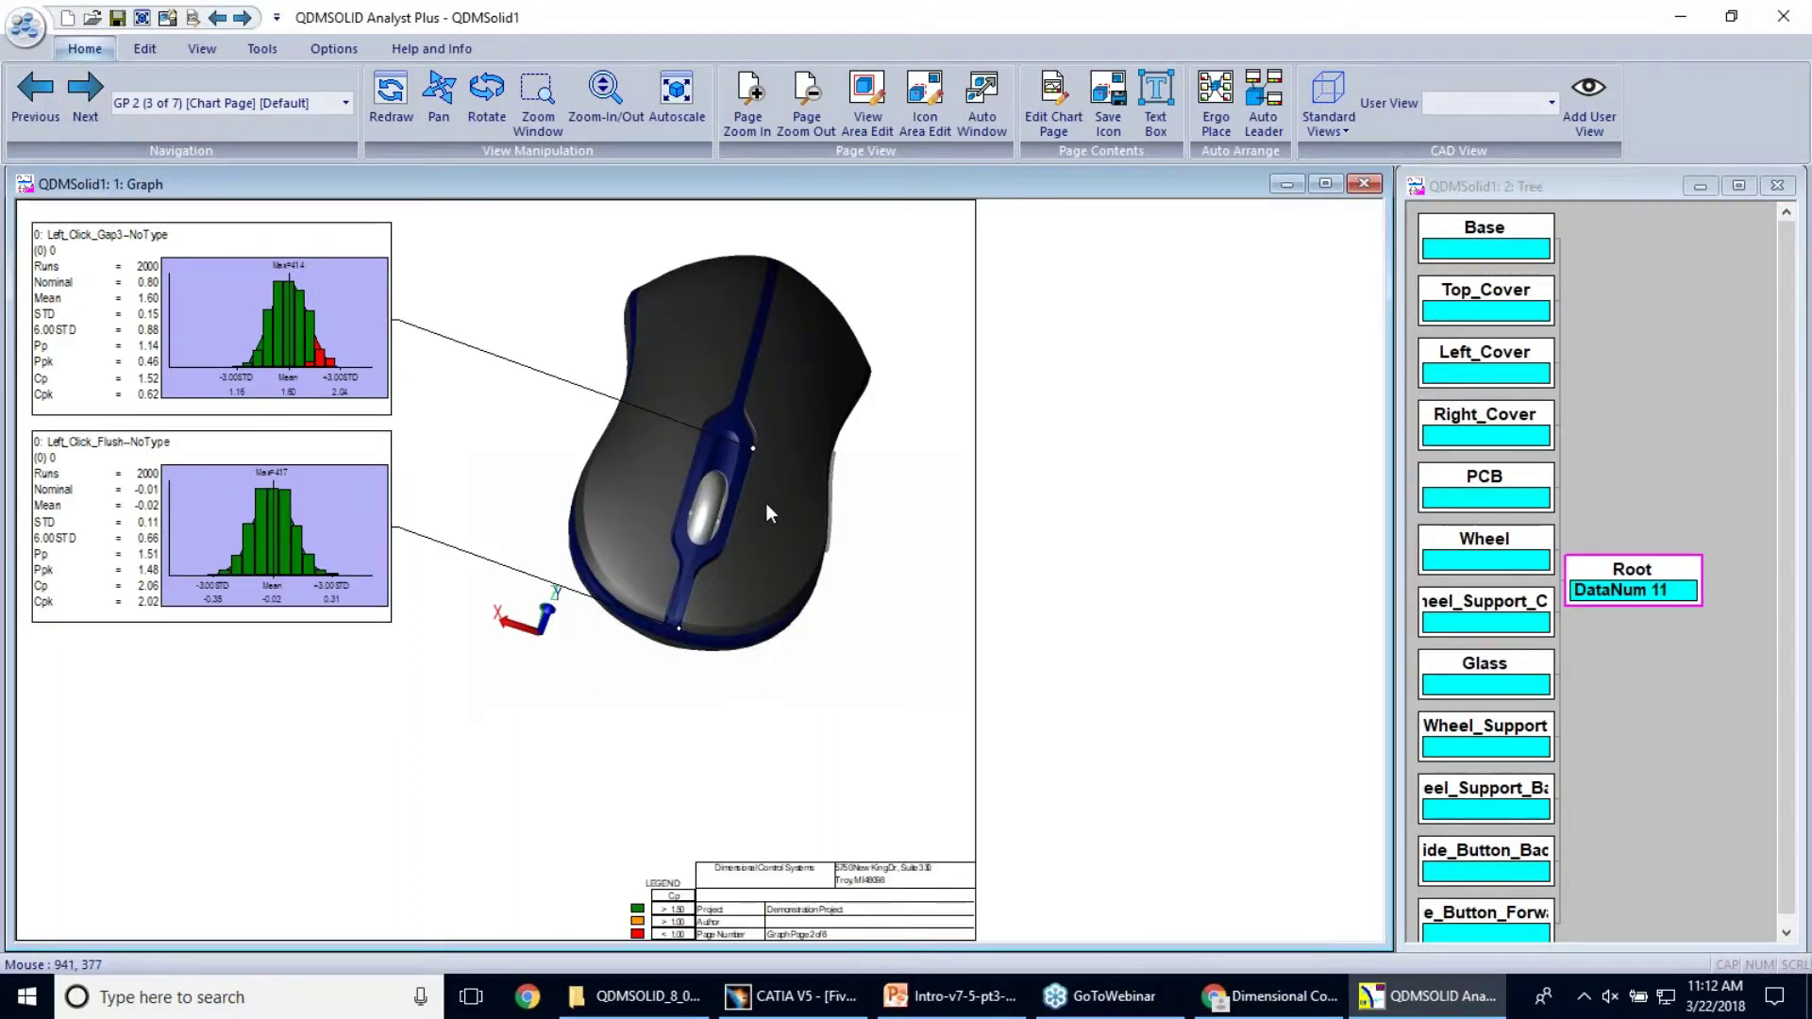
middle_drag(745, 463, 746, 317)
middle_drag(746, 392, 726, 490)
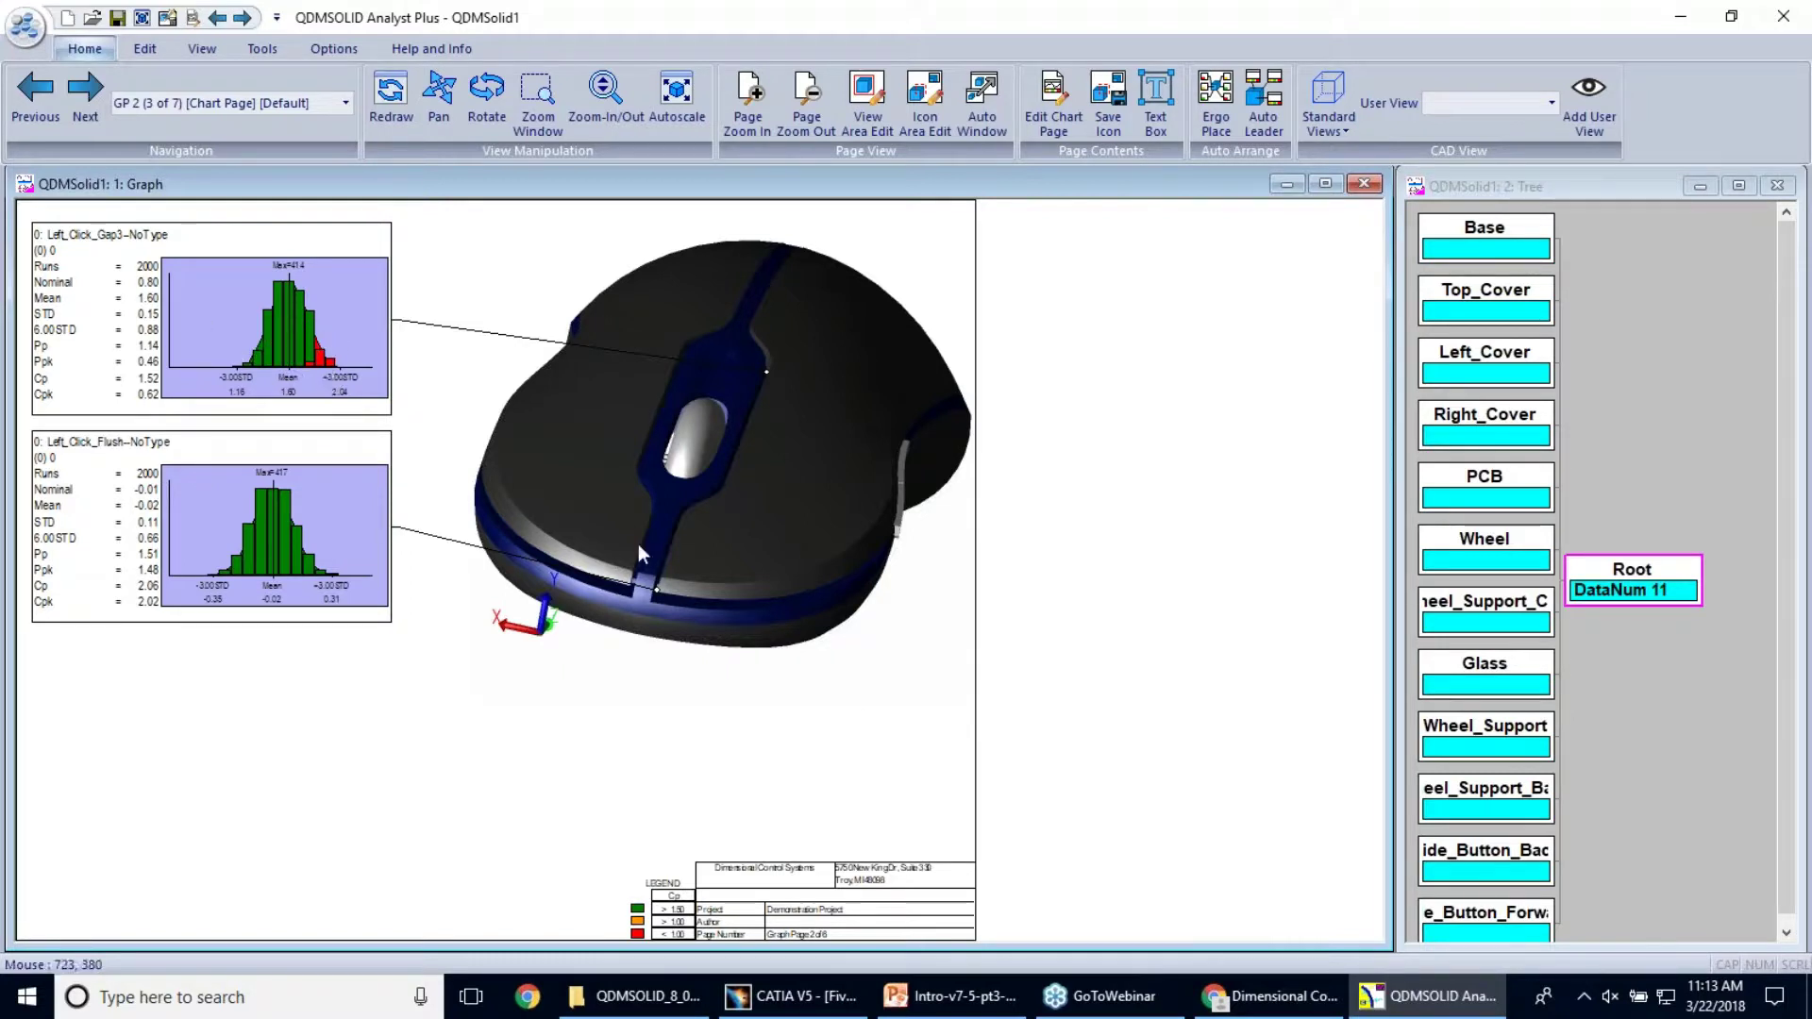
Step: Advance to chart page GP 4 to view the wheel clearance gap charts
mouse_move(1325, 1016)
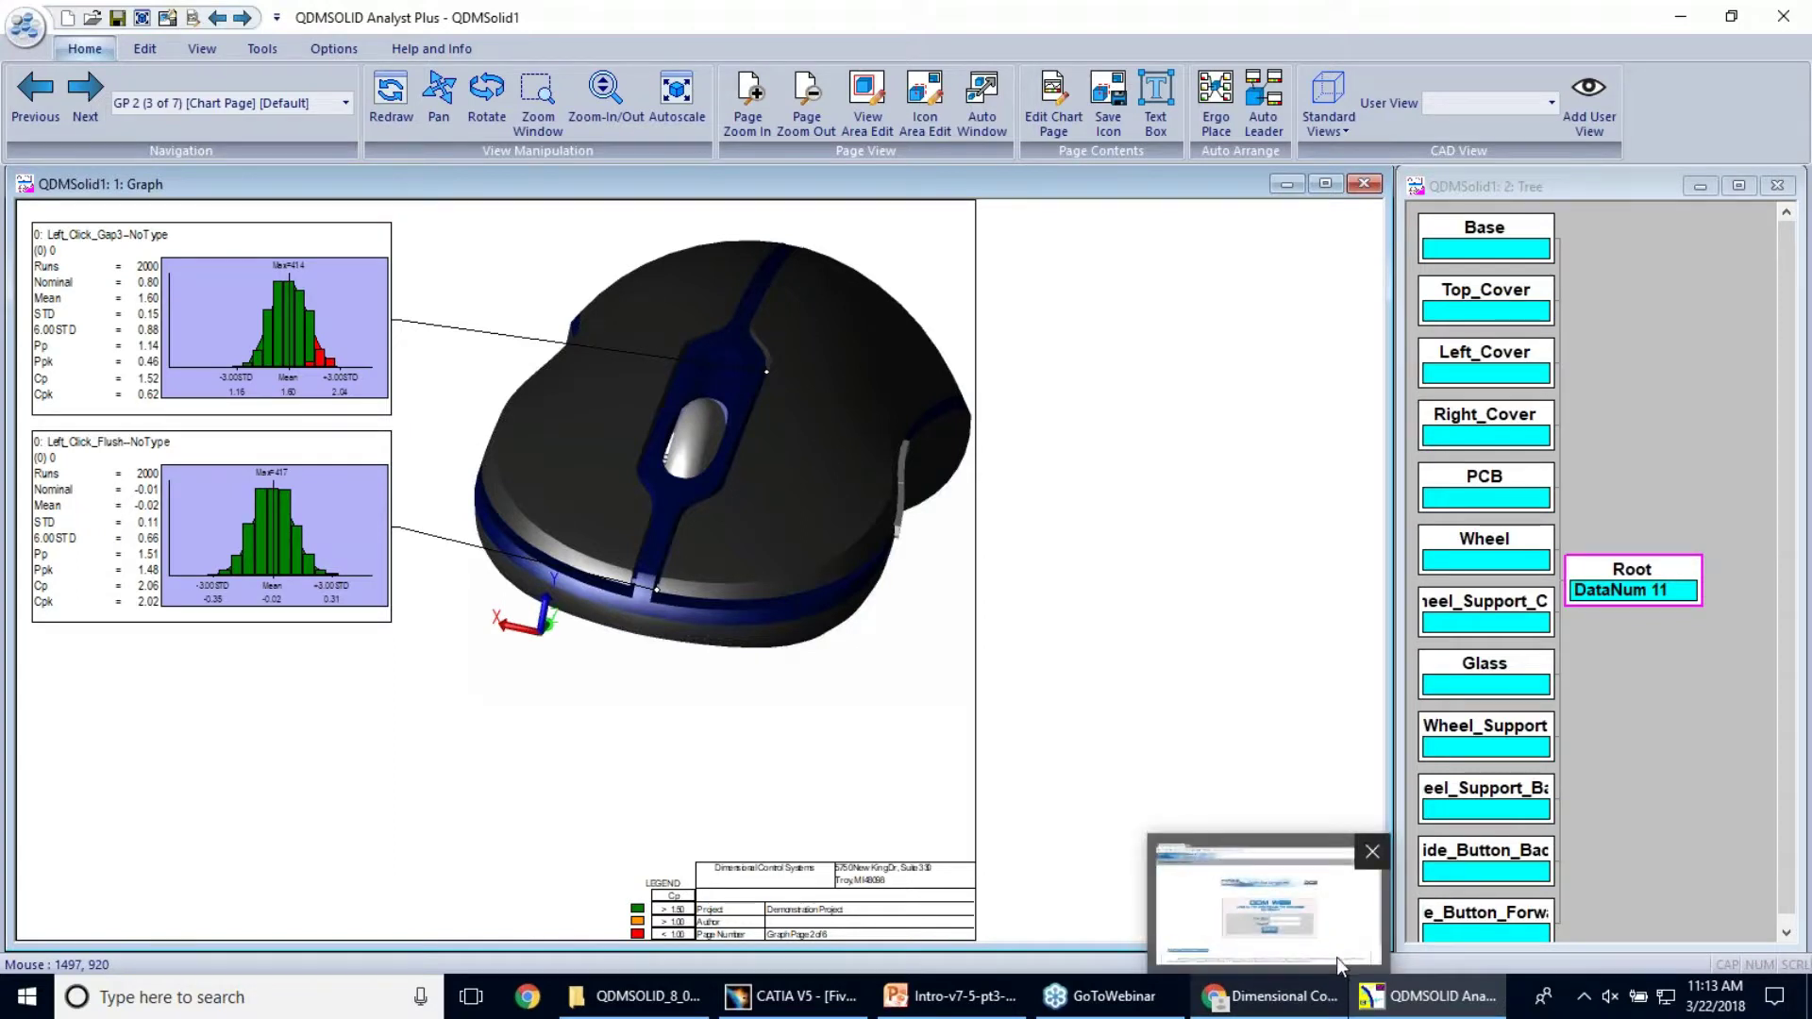
mouse_move(767, 993)
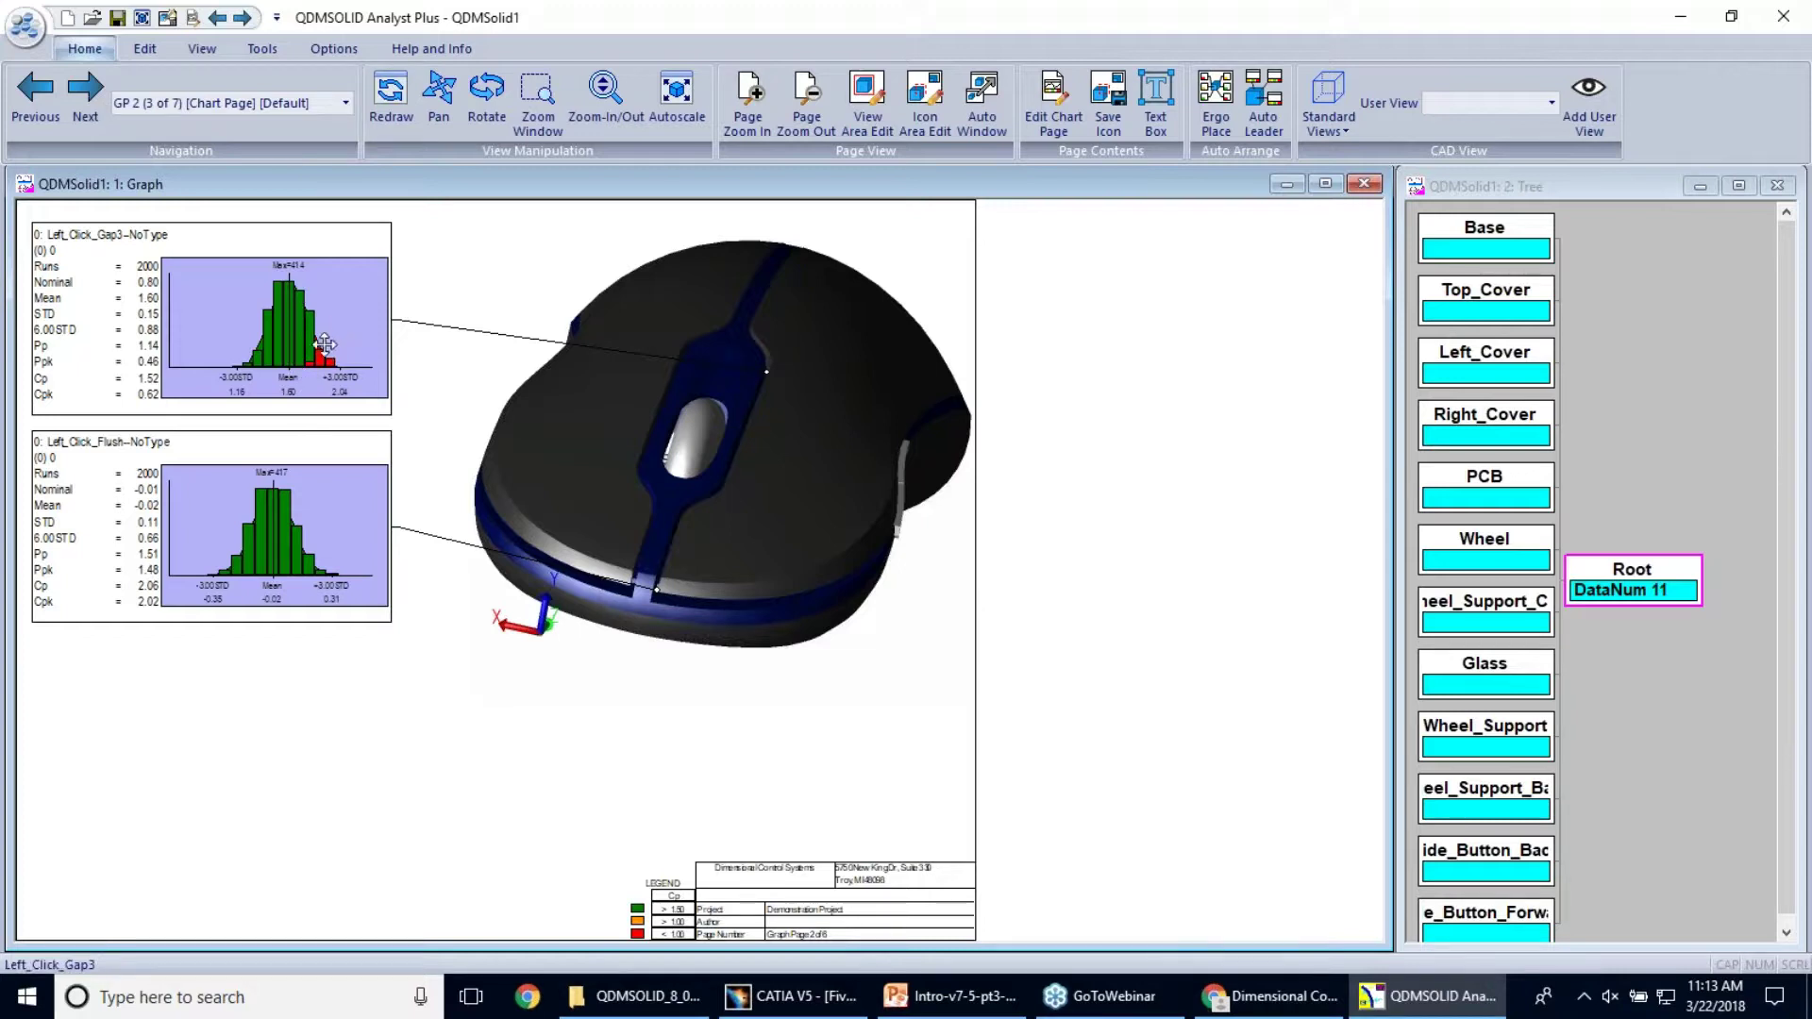
click(85, 90)
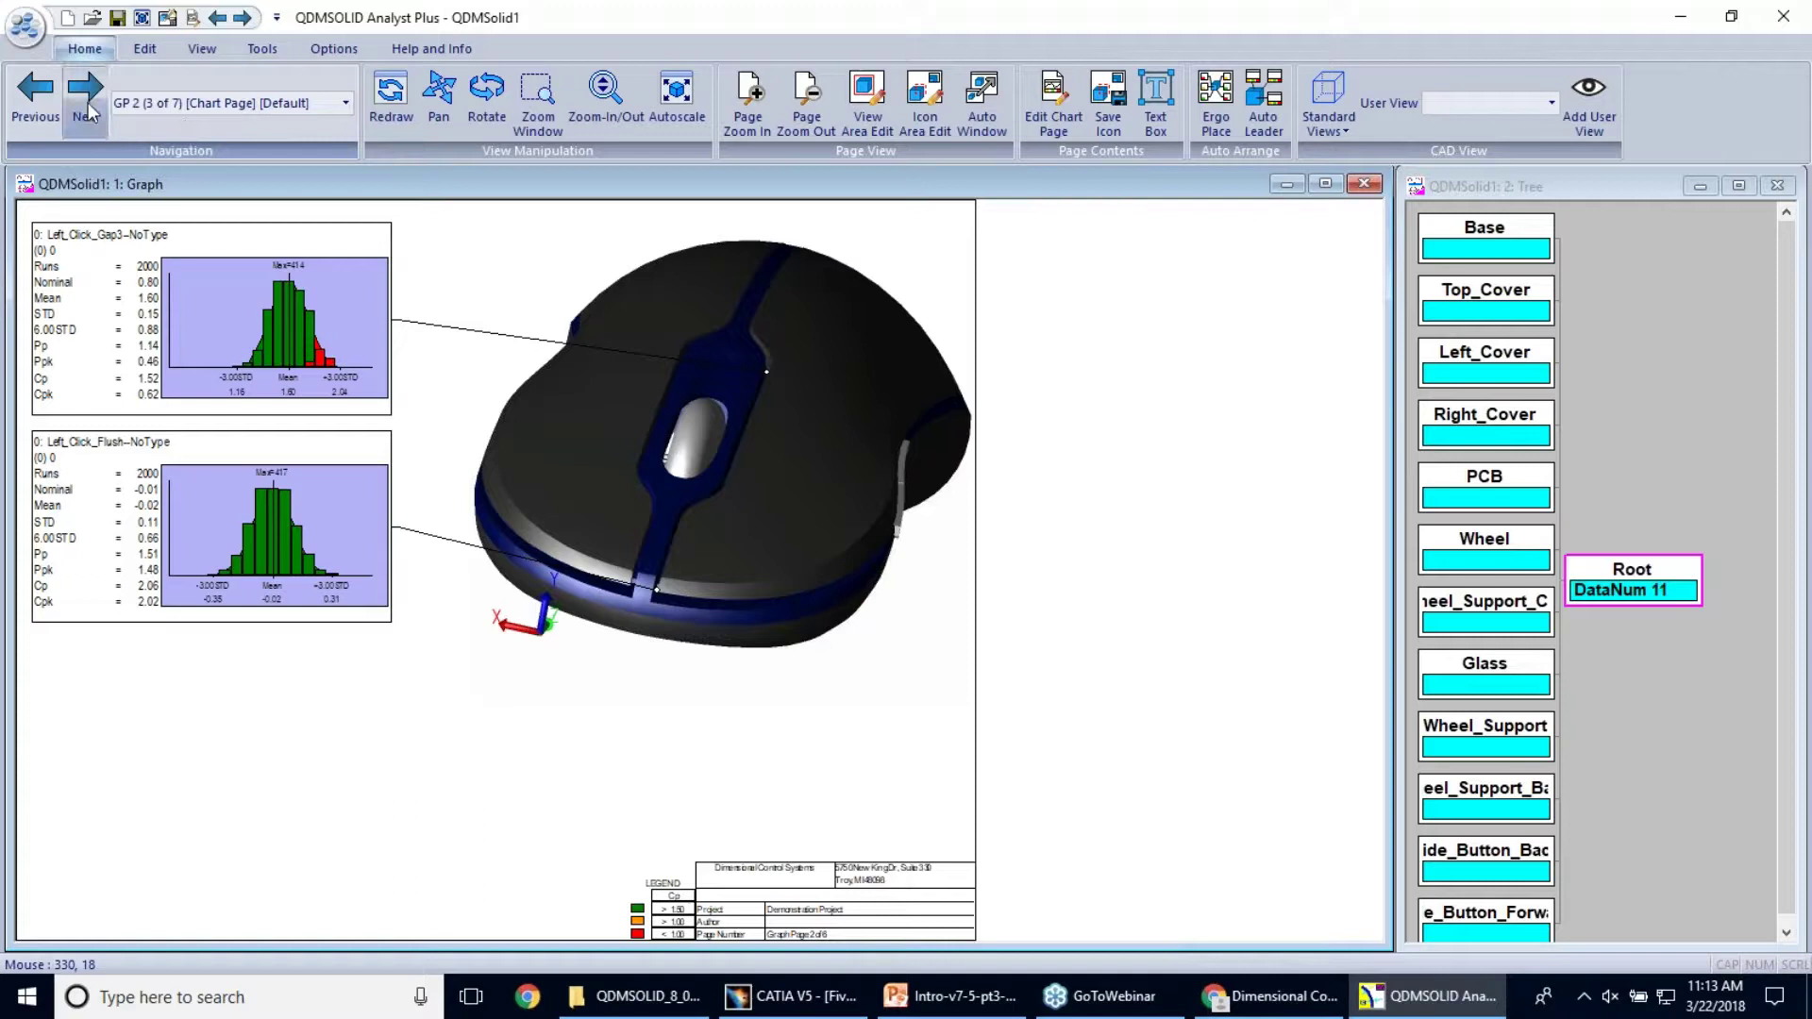
click(85, 90)
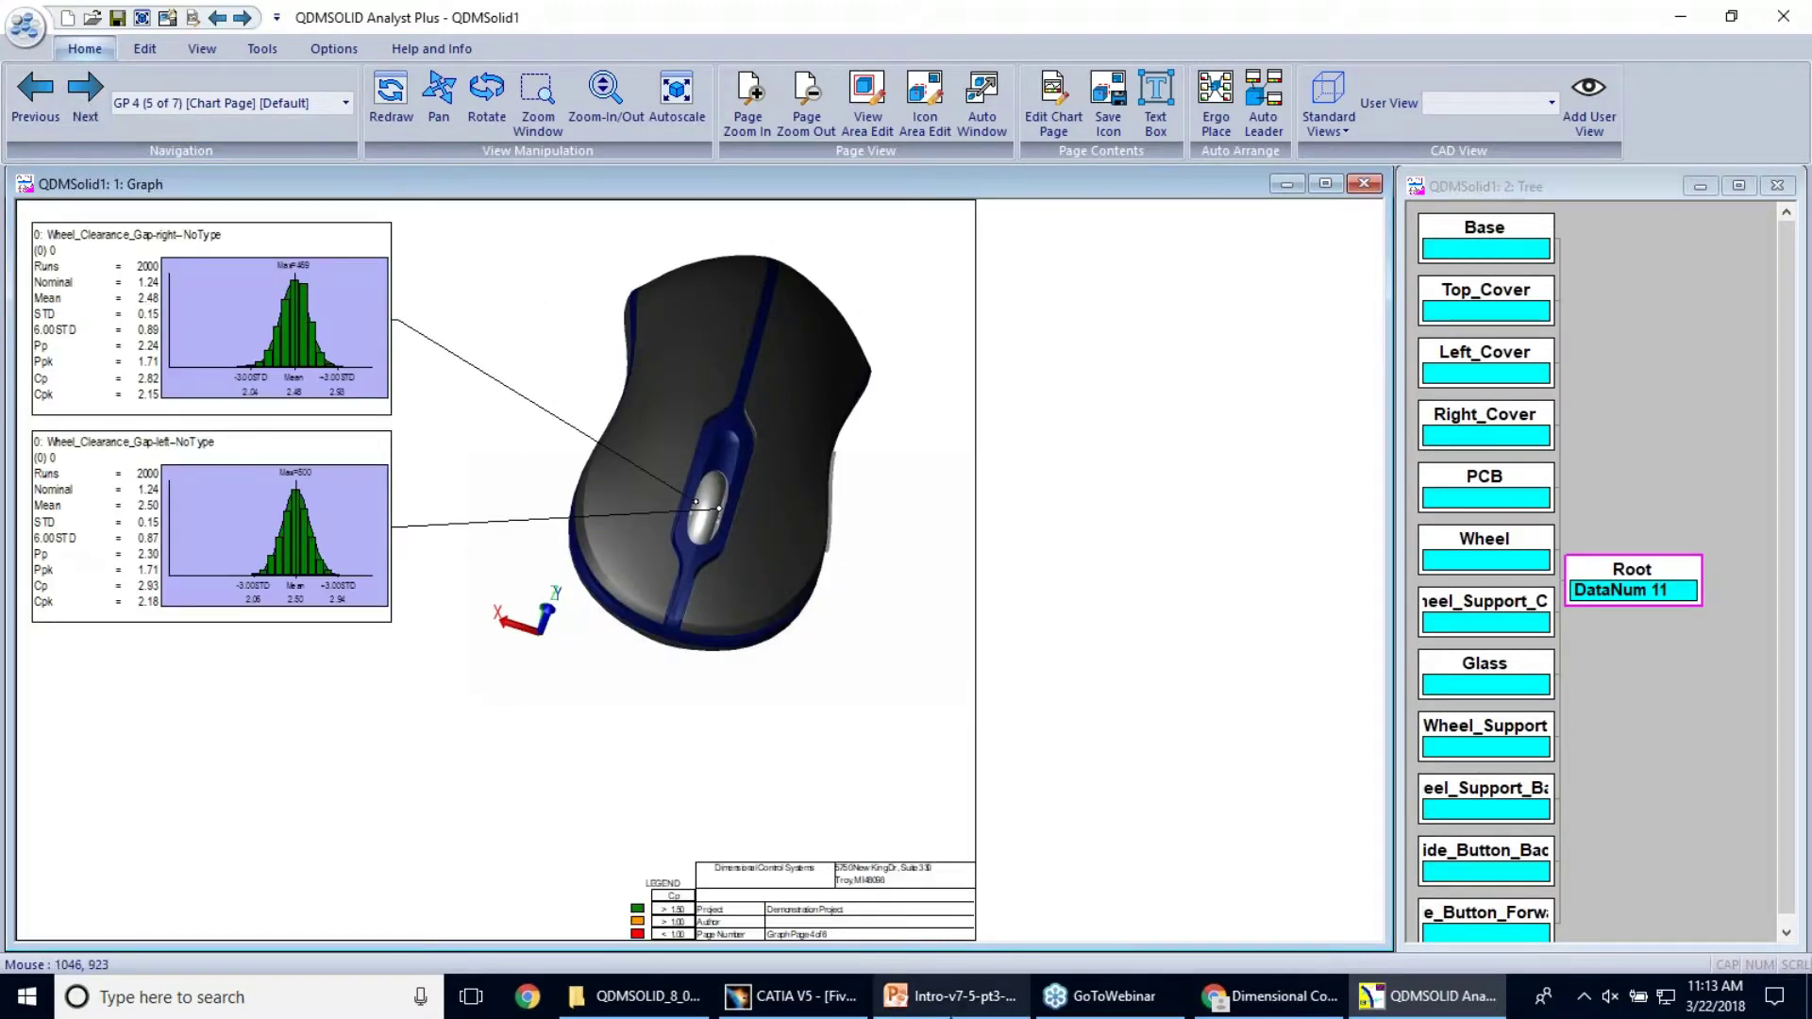
Step: Switch to the PowerPoint presentation and show slide 7, Management Reports
mouse_move(975, 1004)
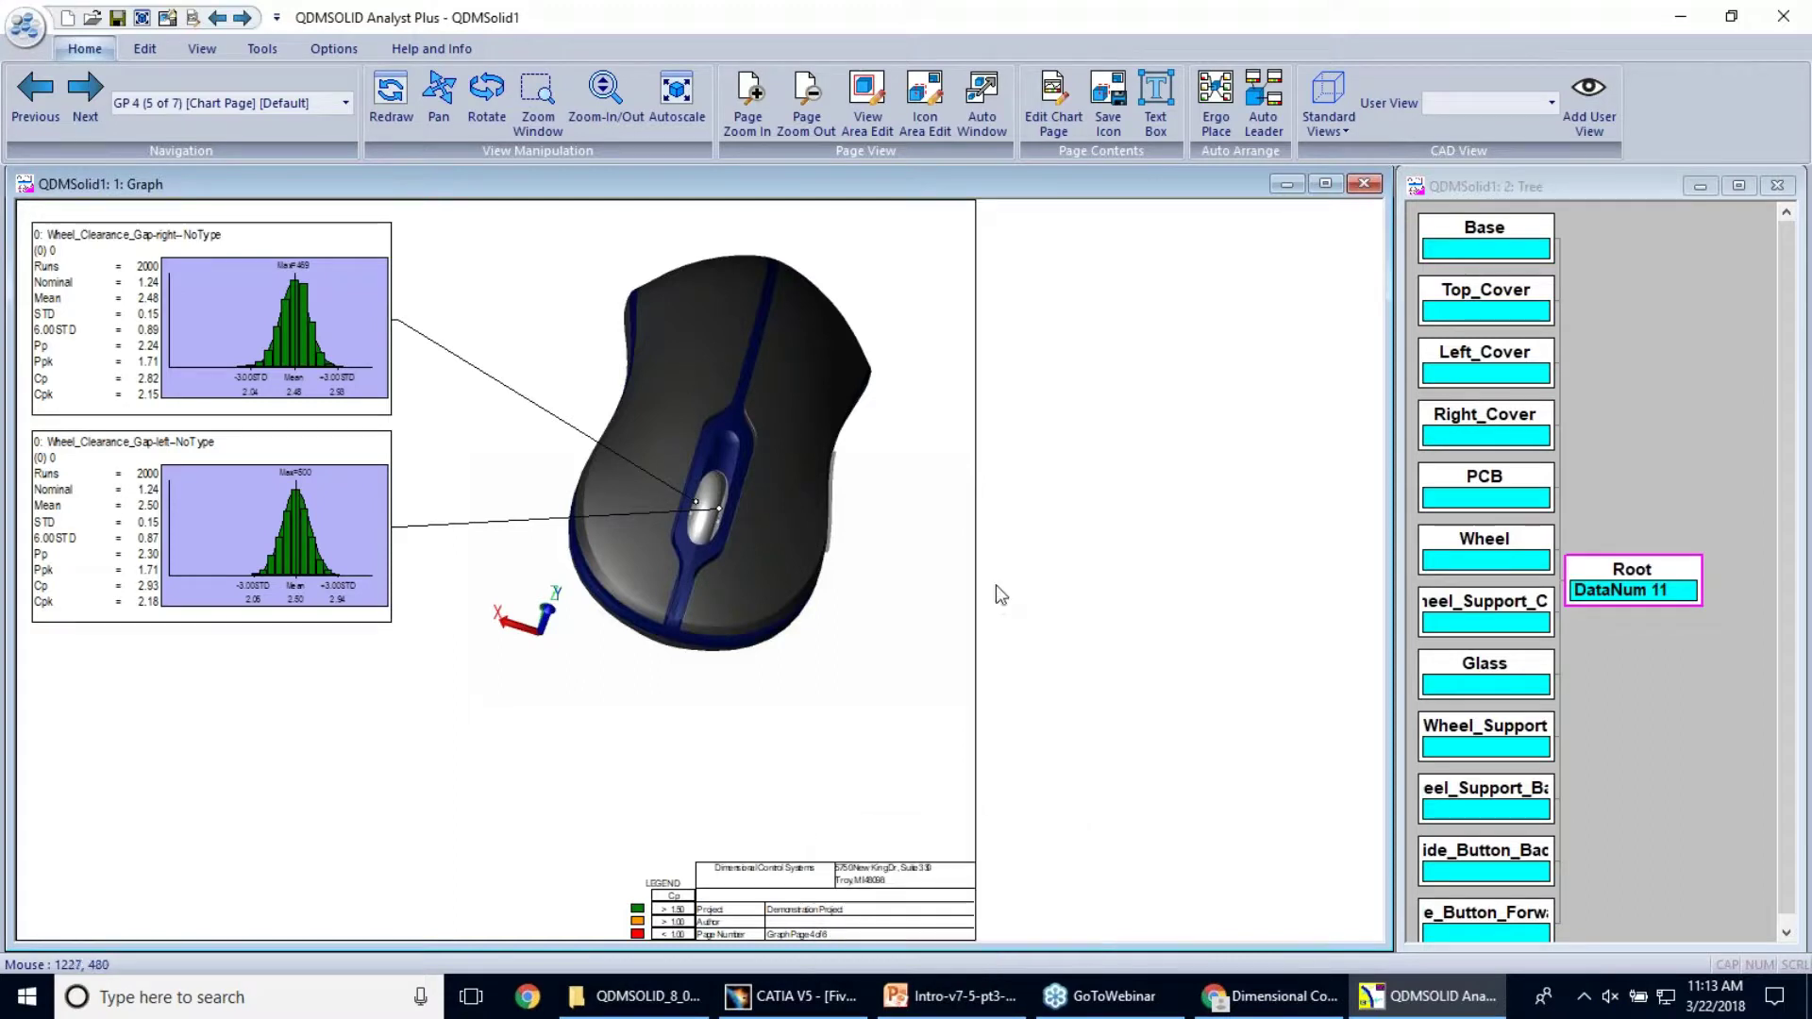
click(989, 1004)
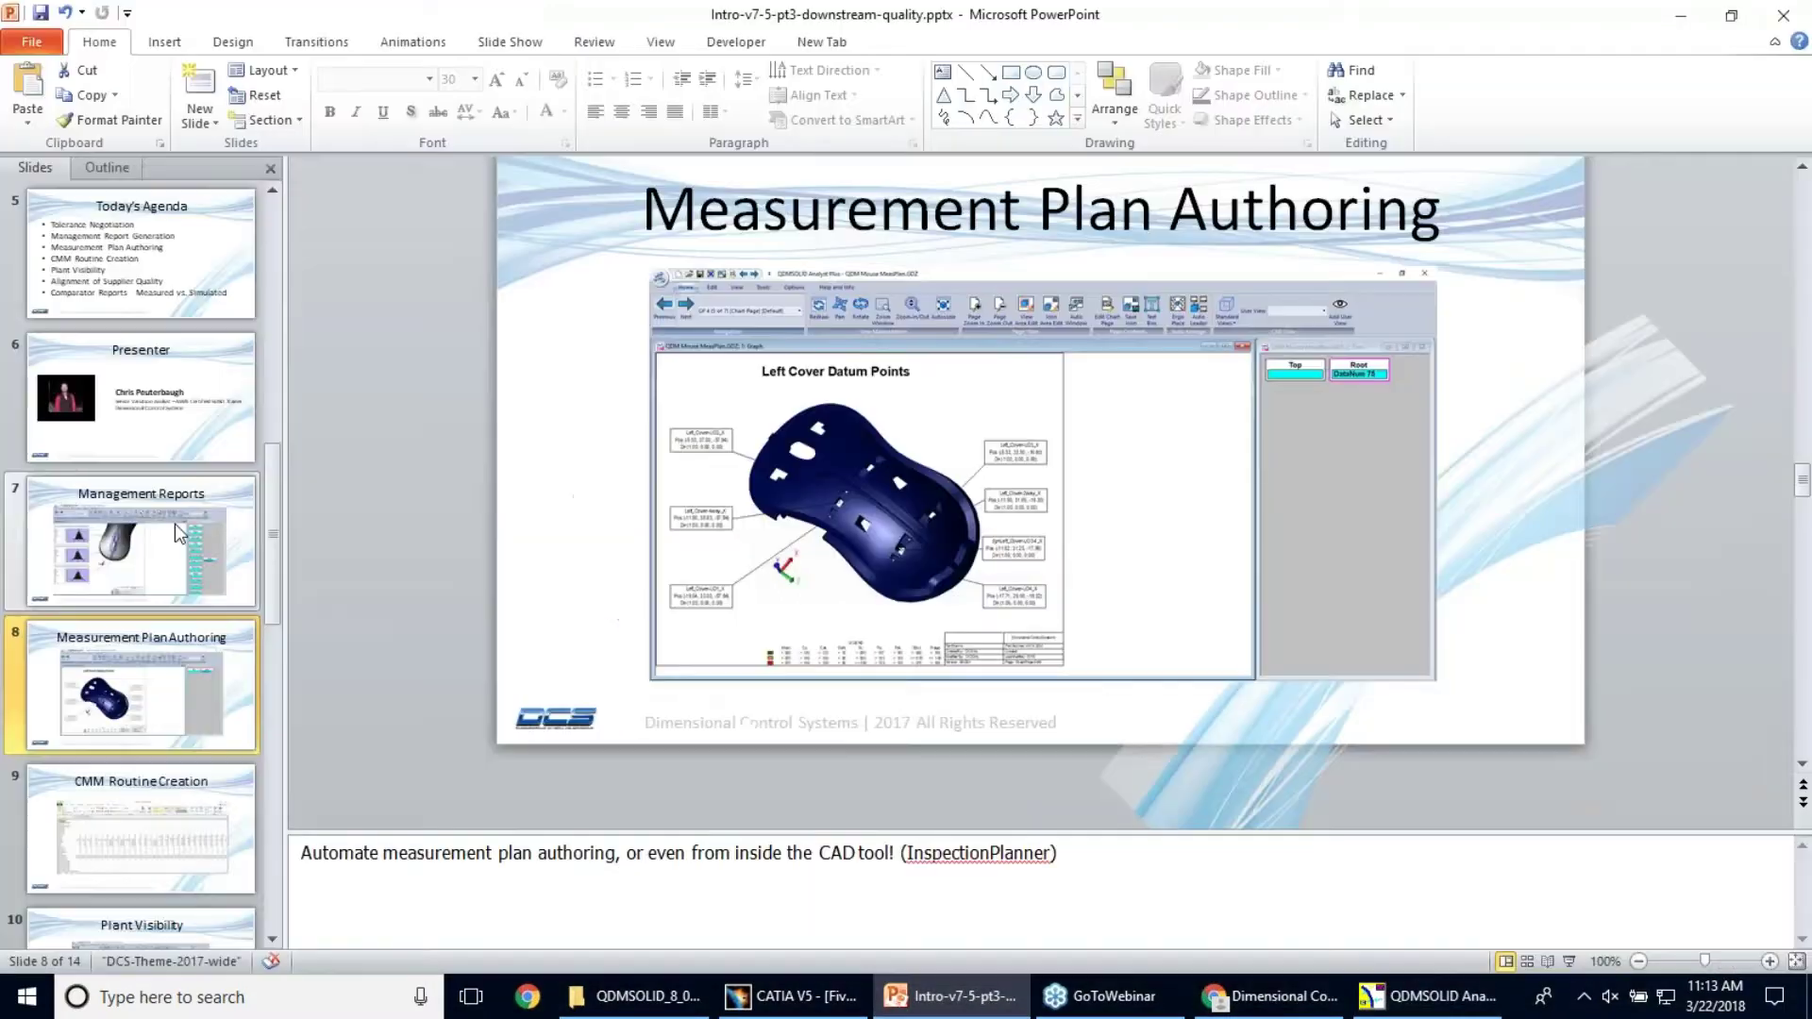
click(174, 523)
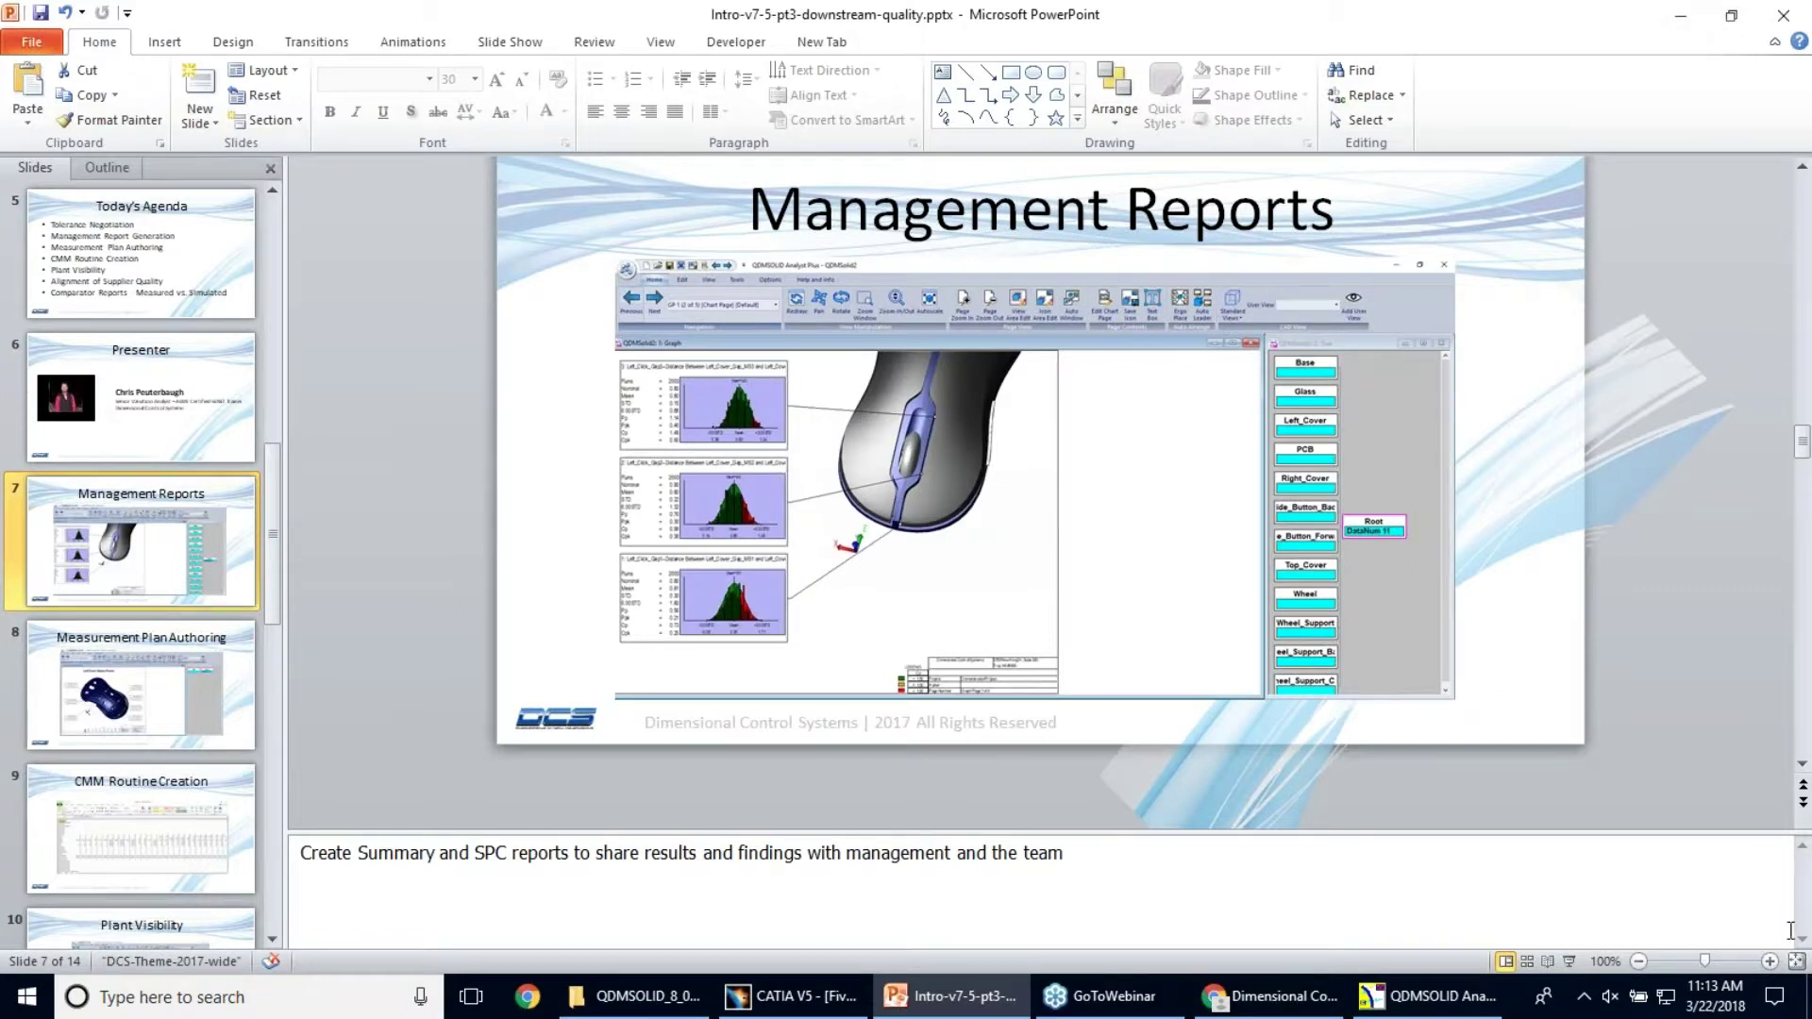
Step: Fit the Management Reports slide to the window, then switch to the mouse assembly in CATIA V5 with its Analysis window minimized
click(1796, 962)
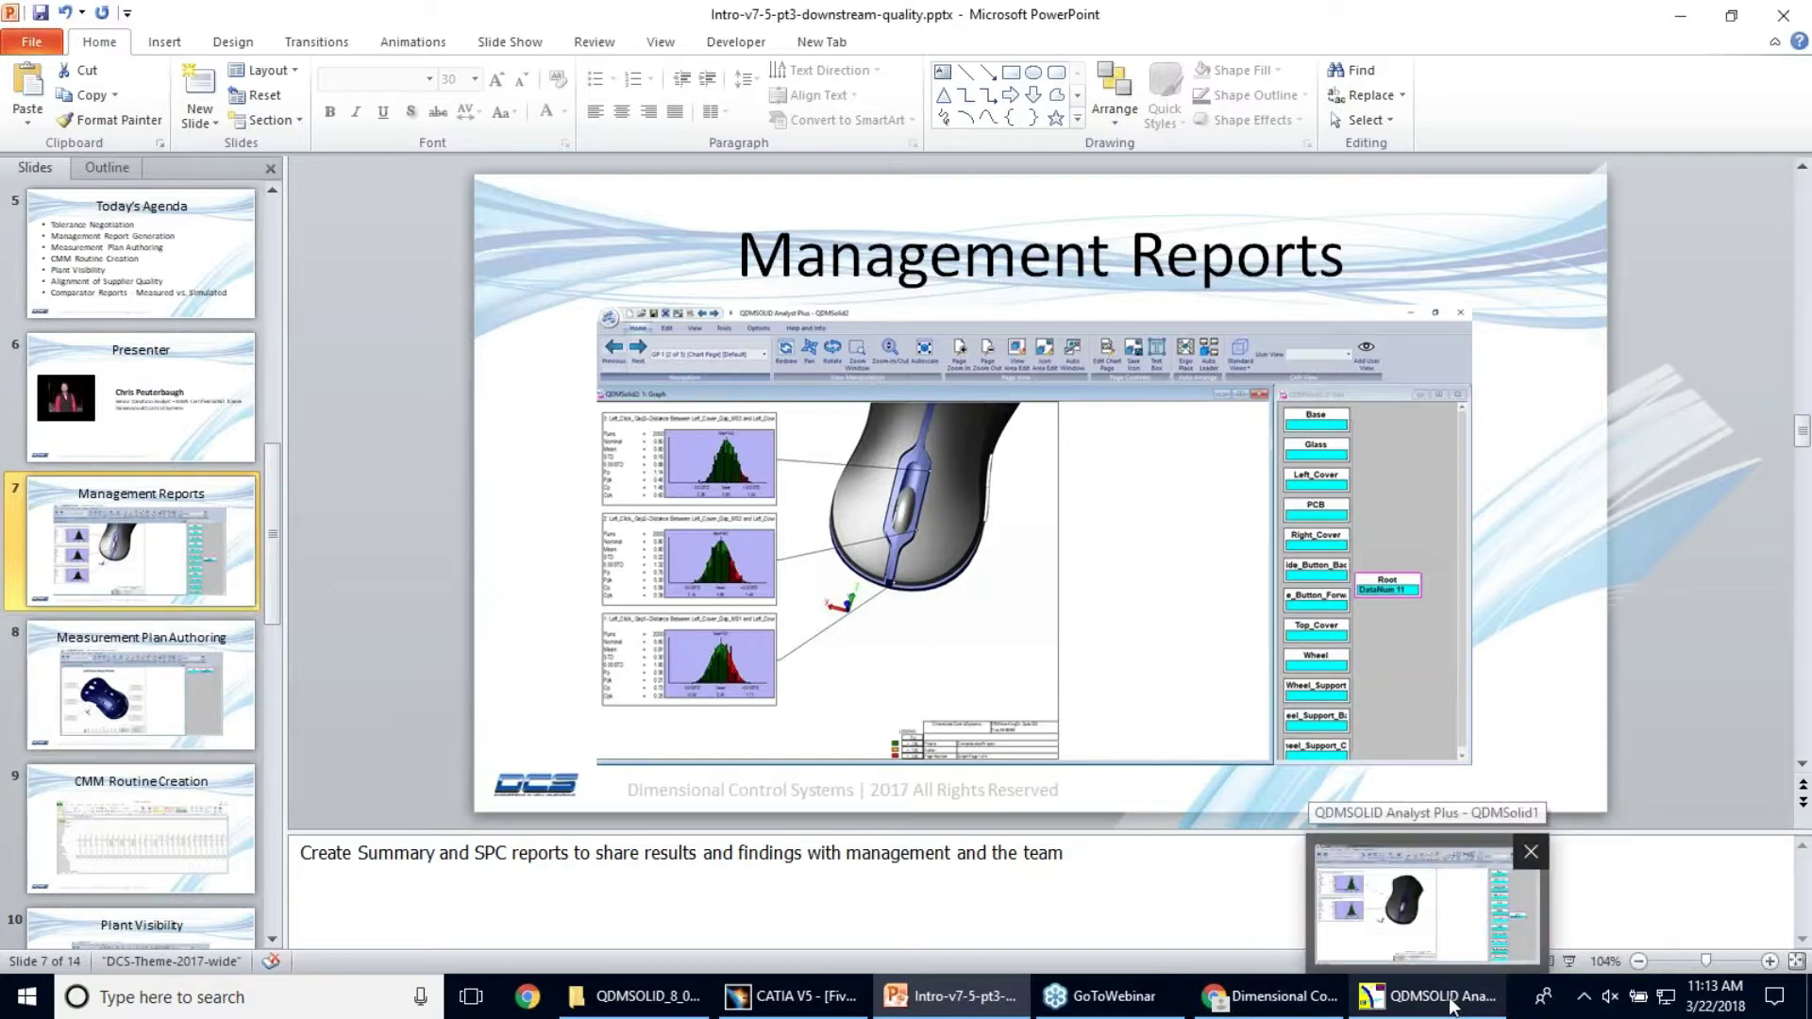
click(804, 998)
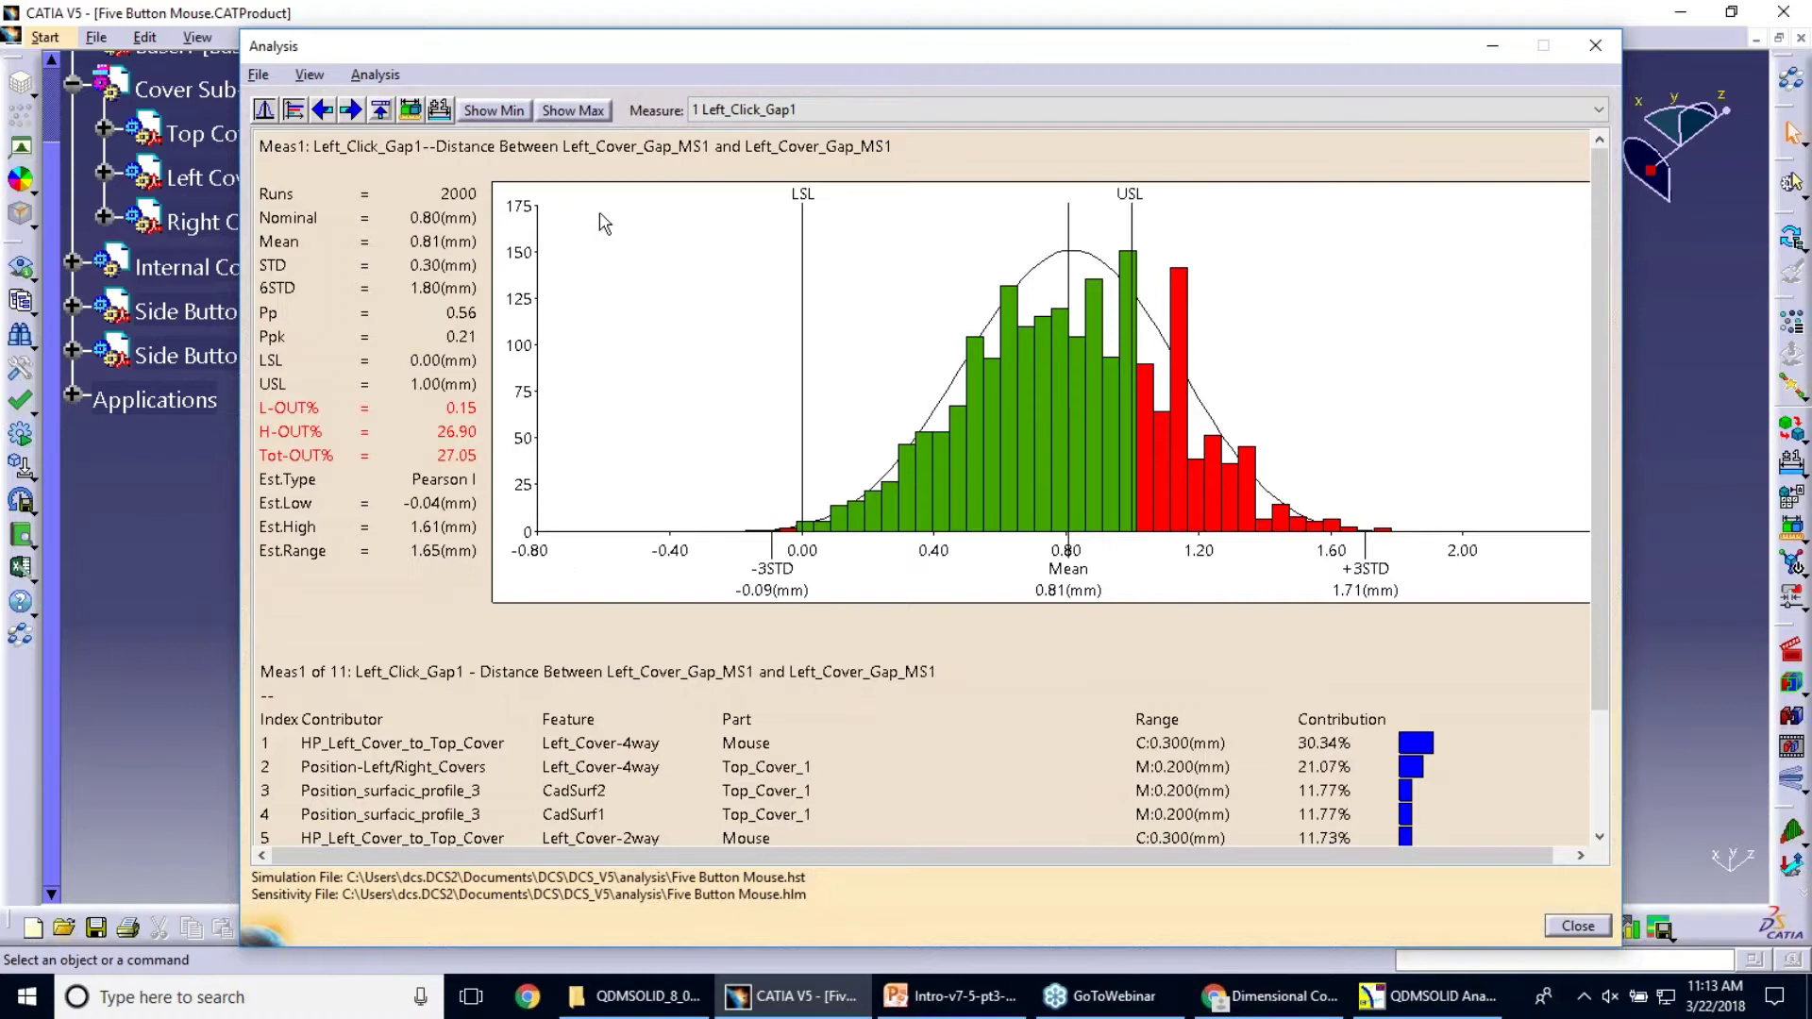
click(1492, 49)
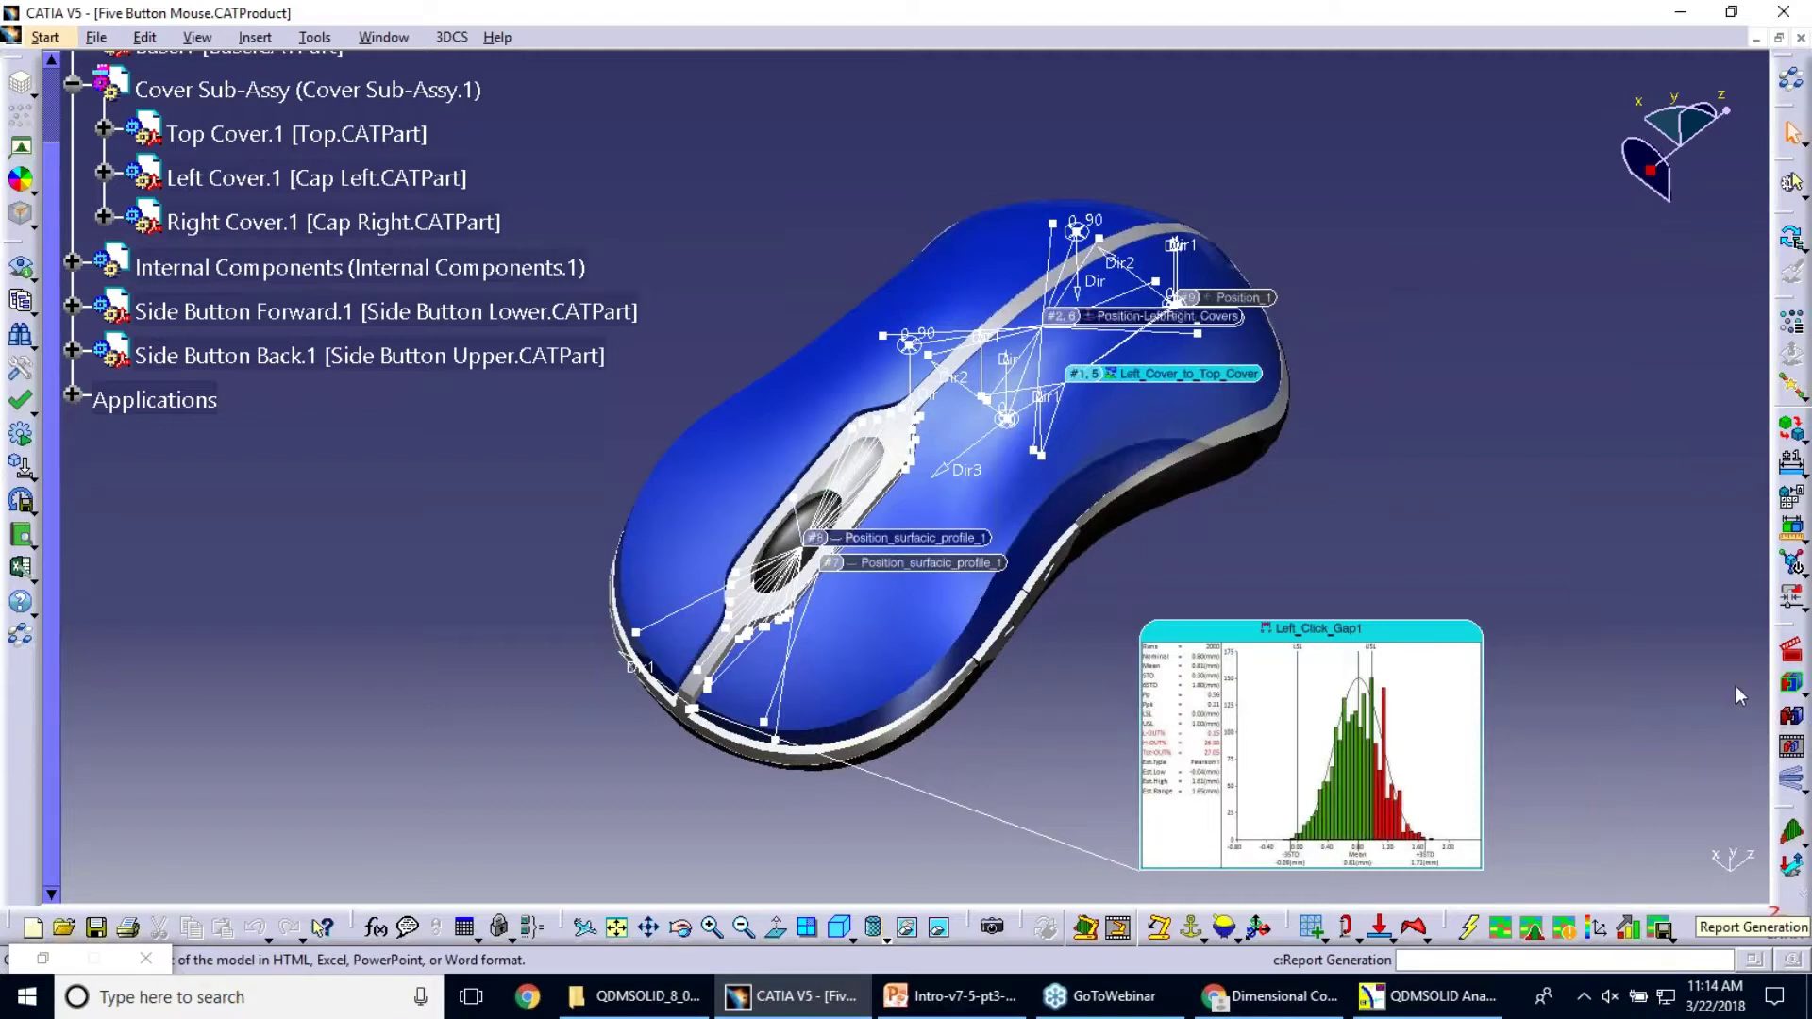
Step: Generate an HTML report of the Five Button Mouse analysis with Report Generation, continuing despite the measure with an invalid view
drag(1771, 682, 1752, 694)
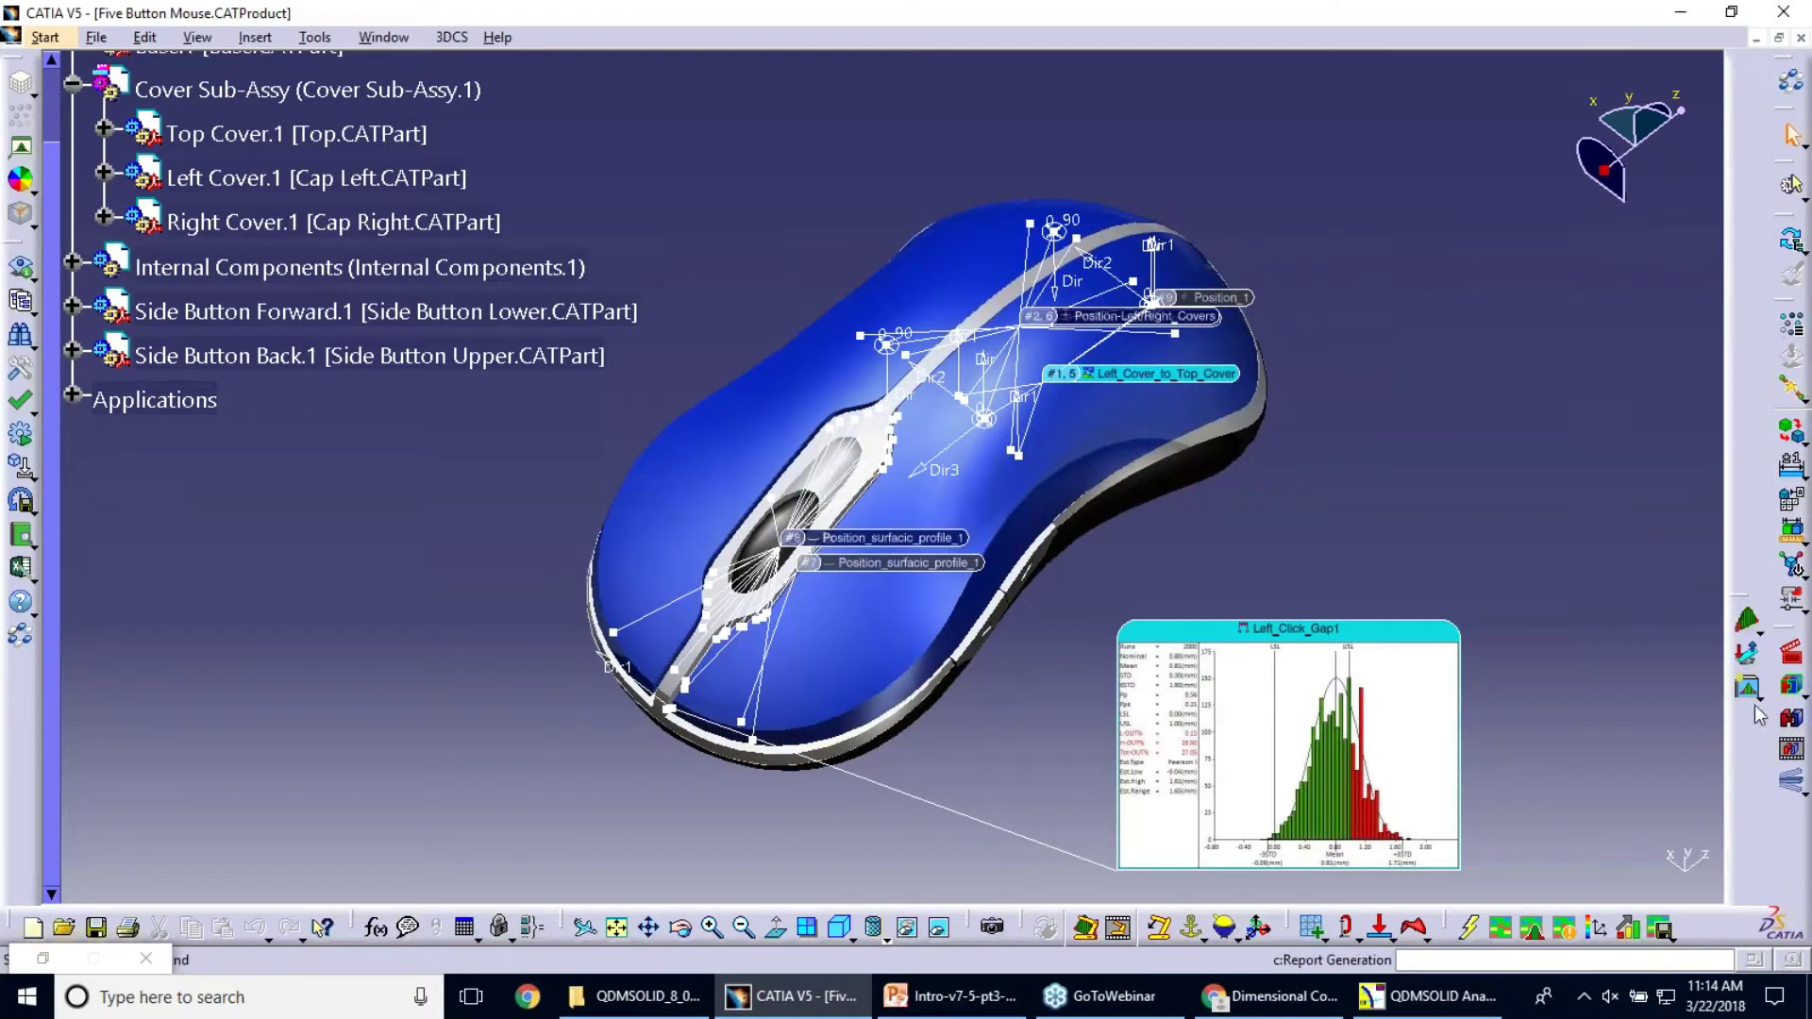
click(1750, 692)
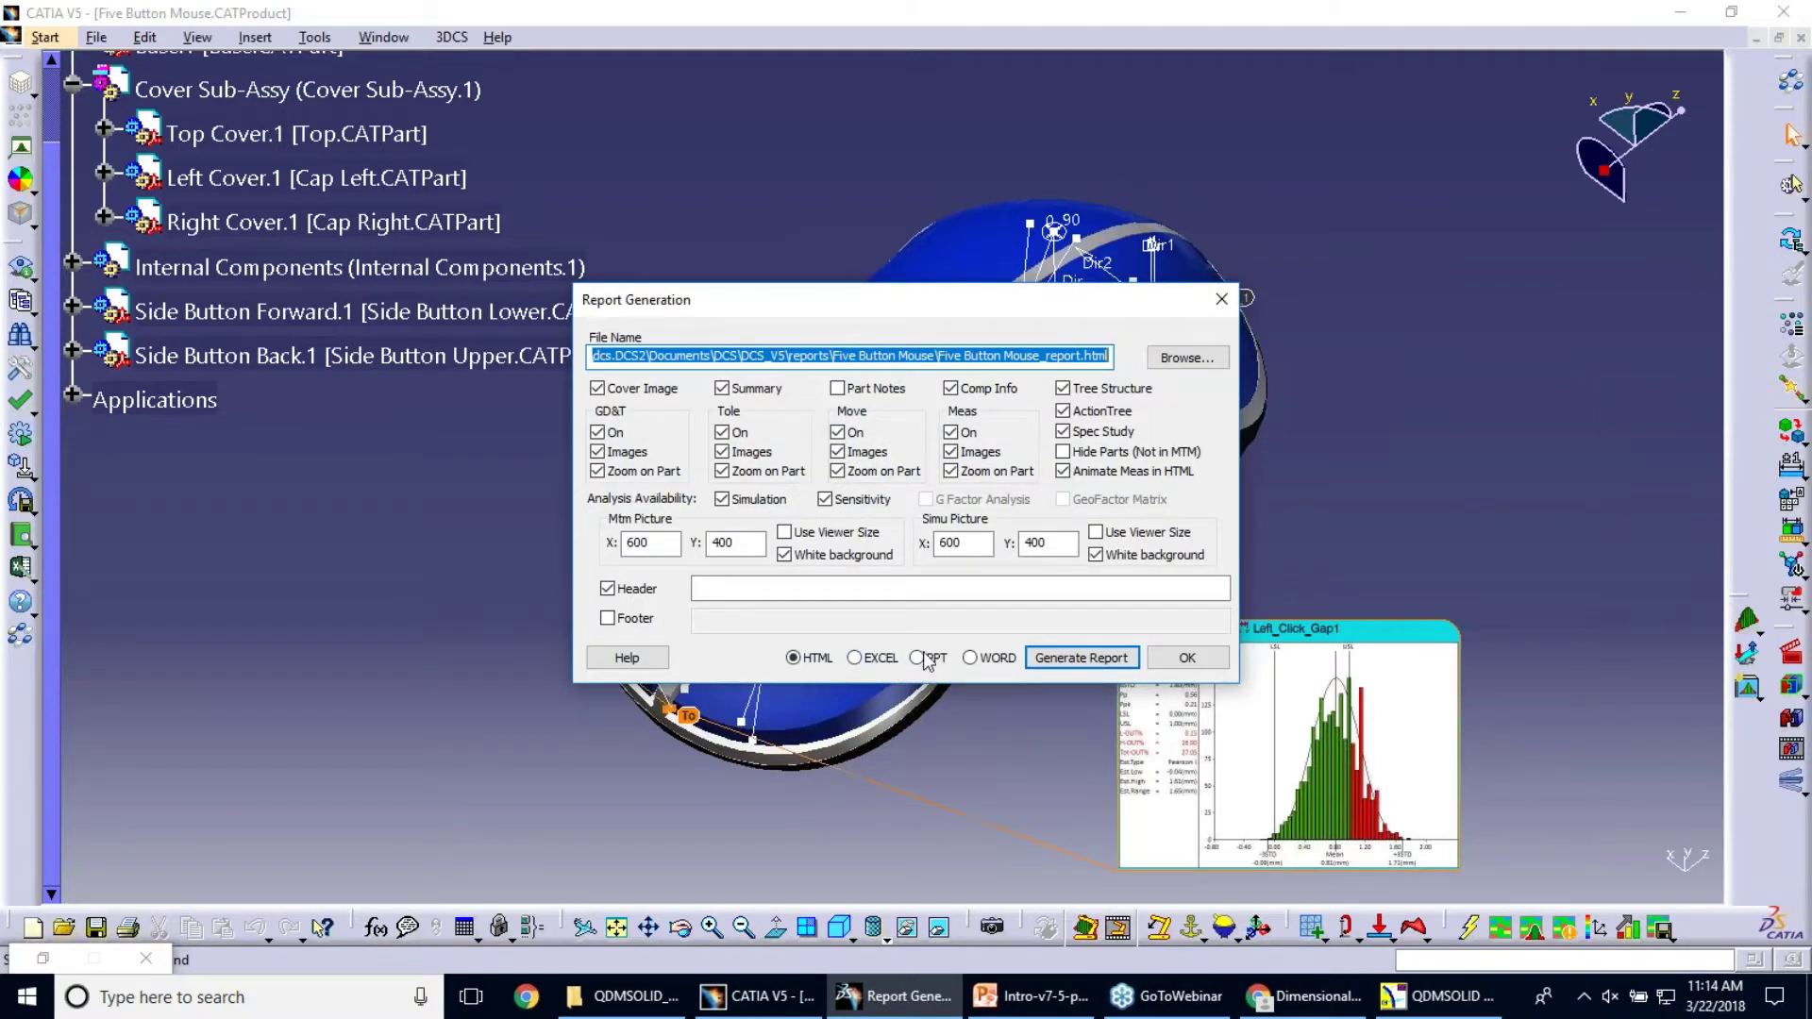
click(1073, 664)
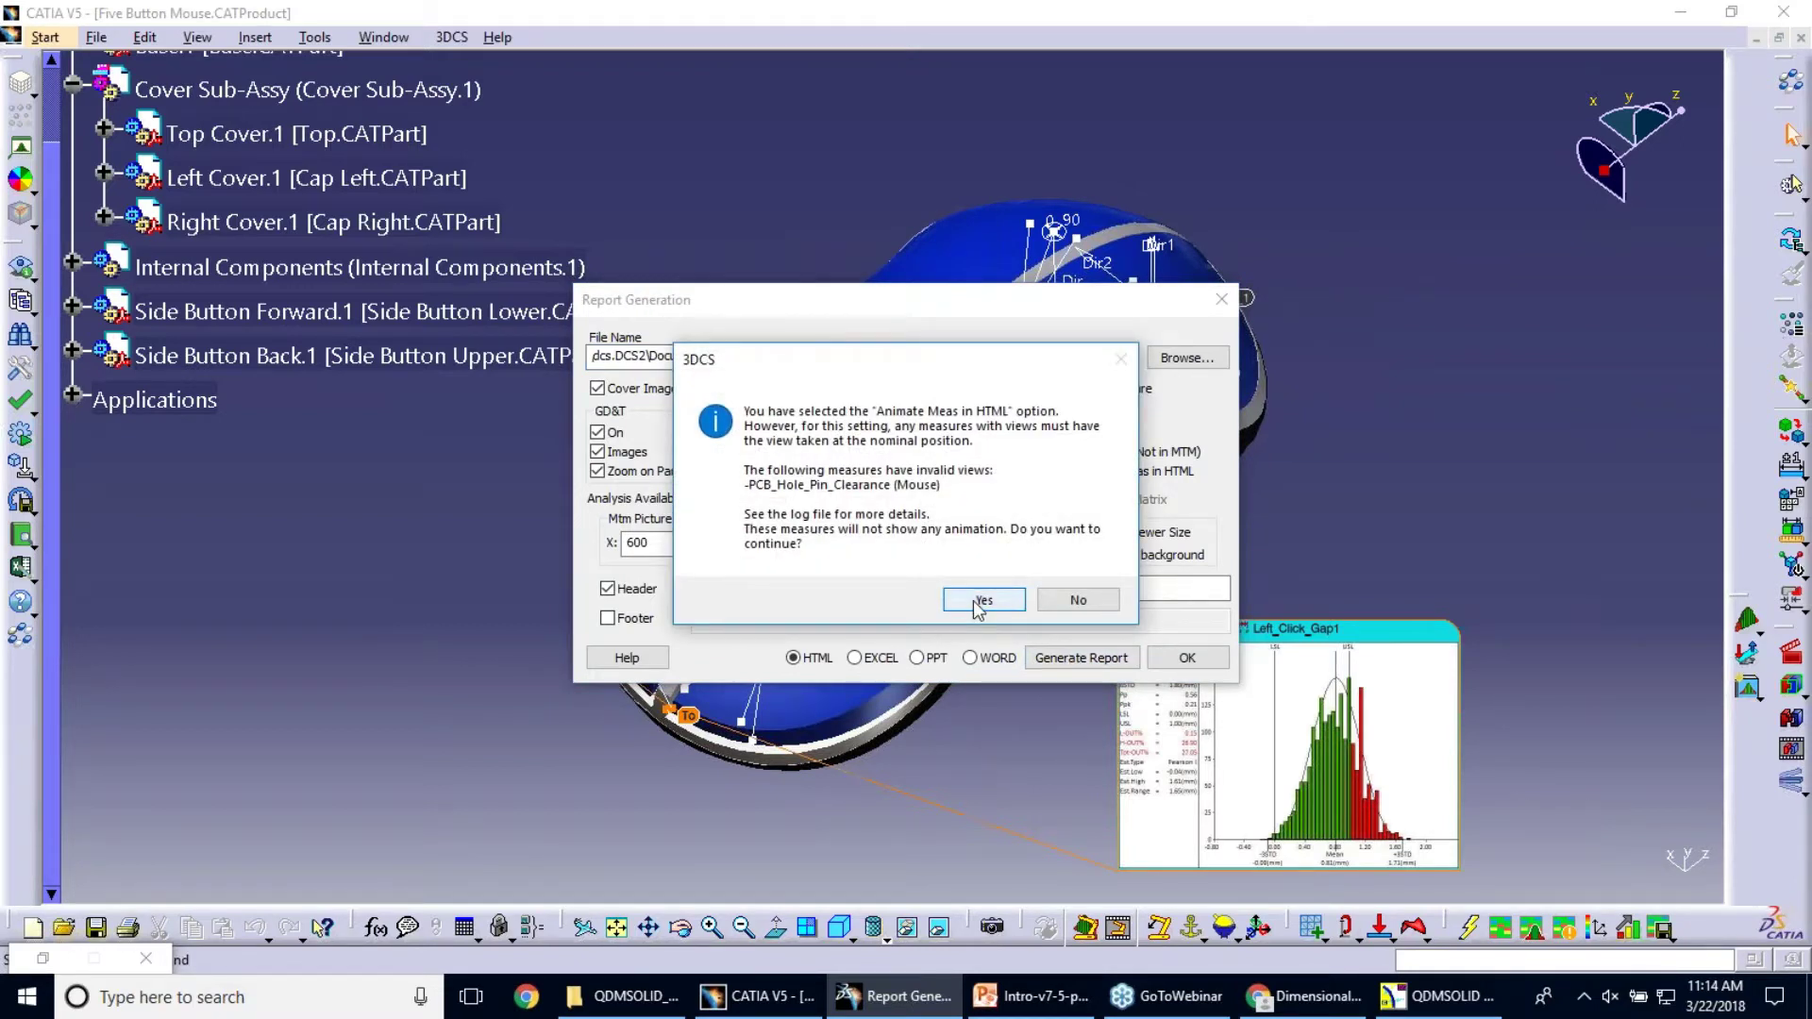
click(981, 601)
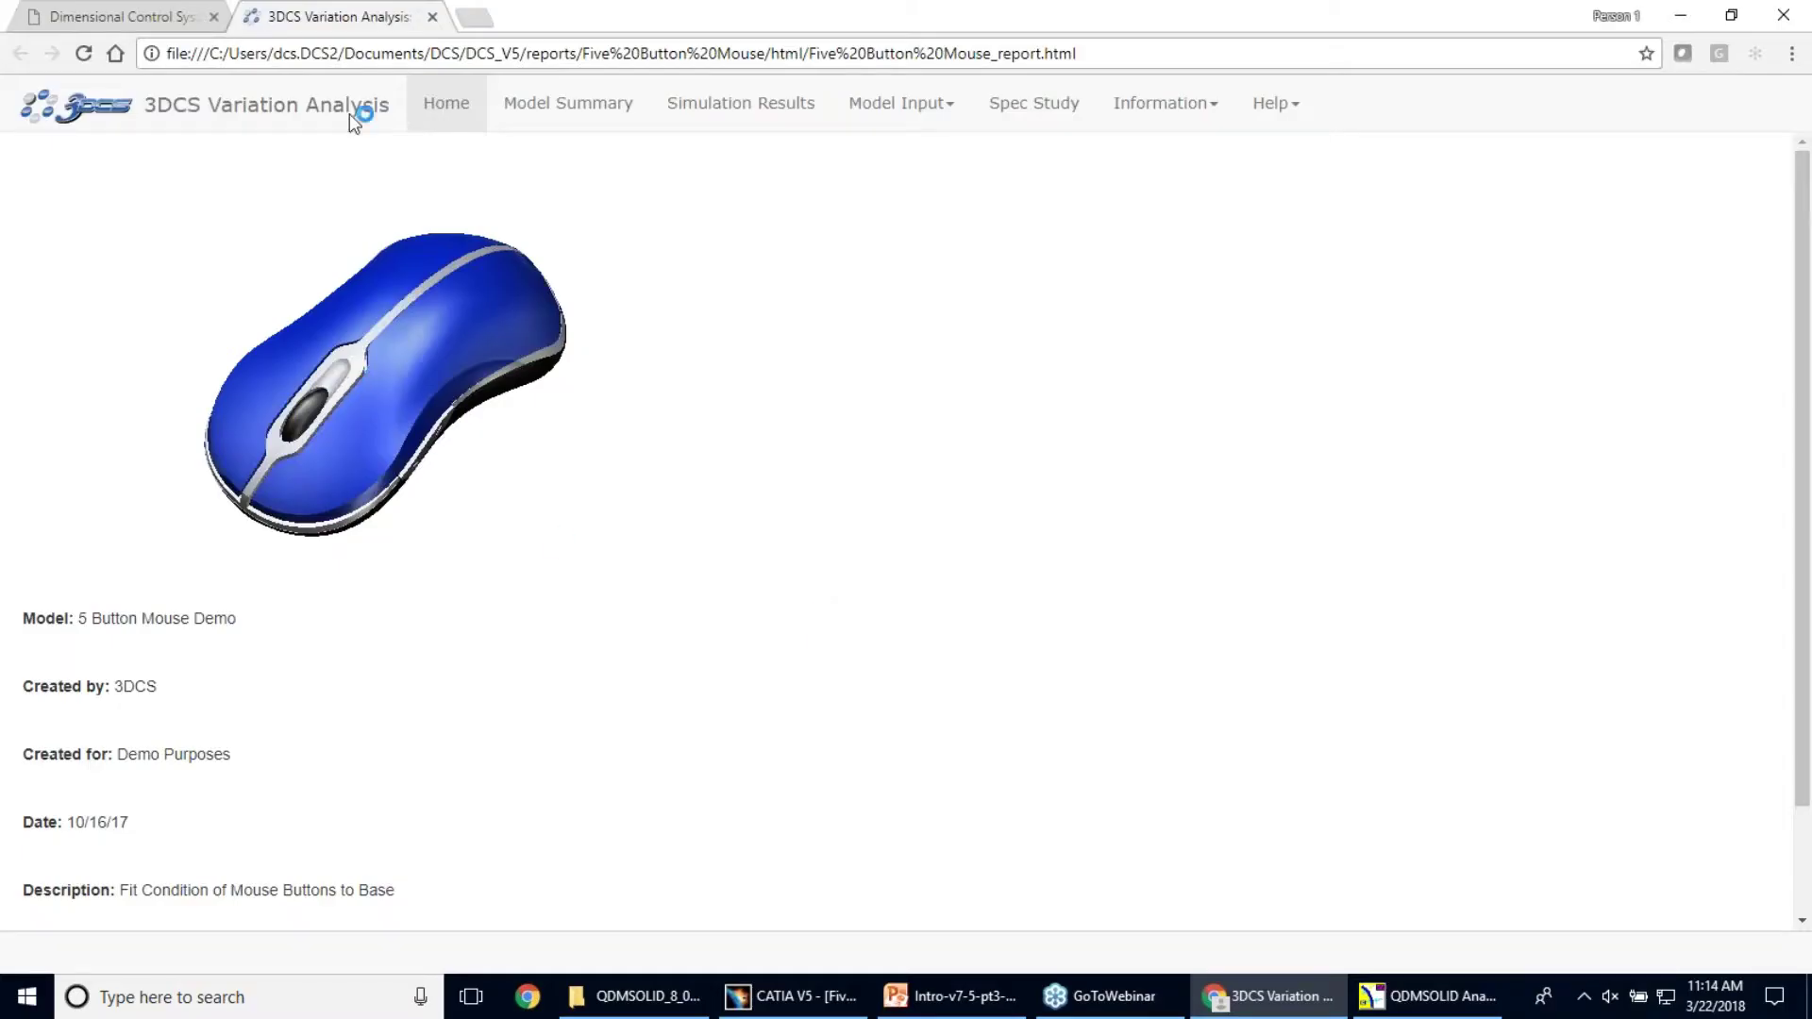
Step: Review the report's Model Summary and Simulation Results pages and the available Model Input sections
click(548, 115)
click(733, 115)
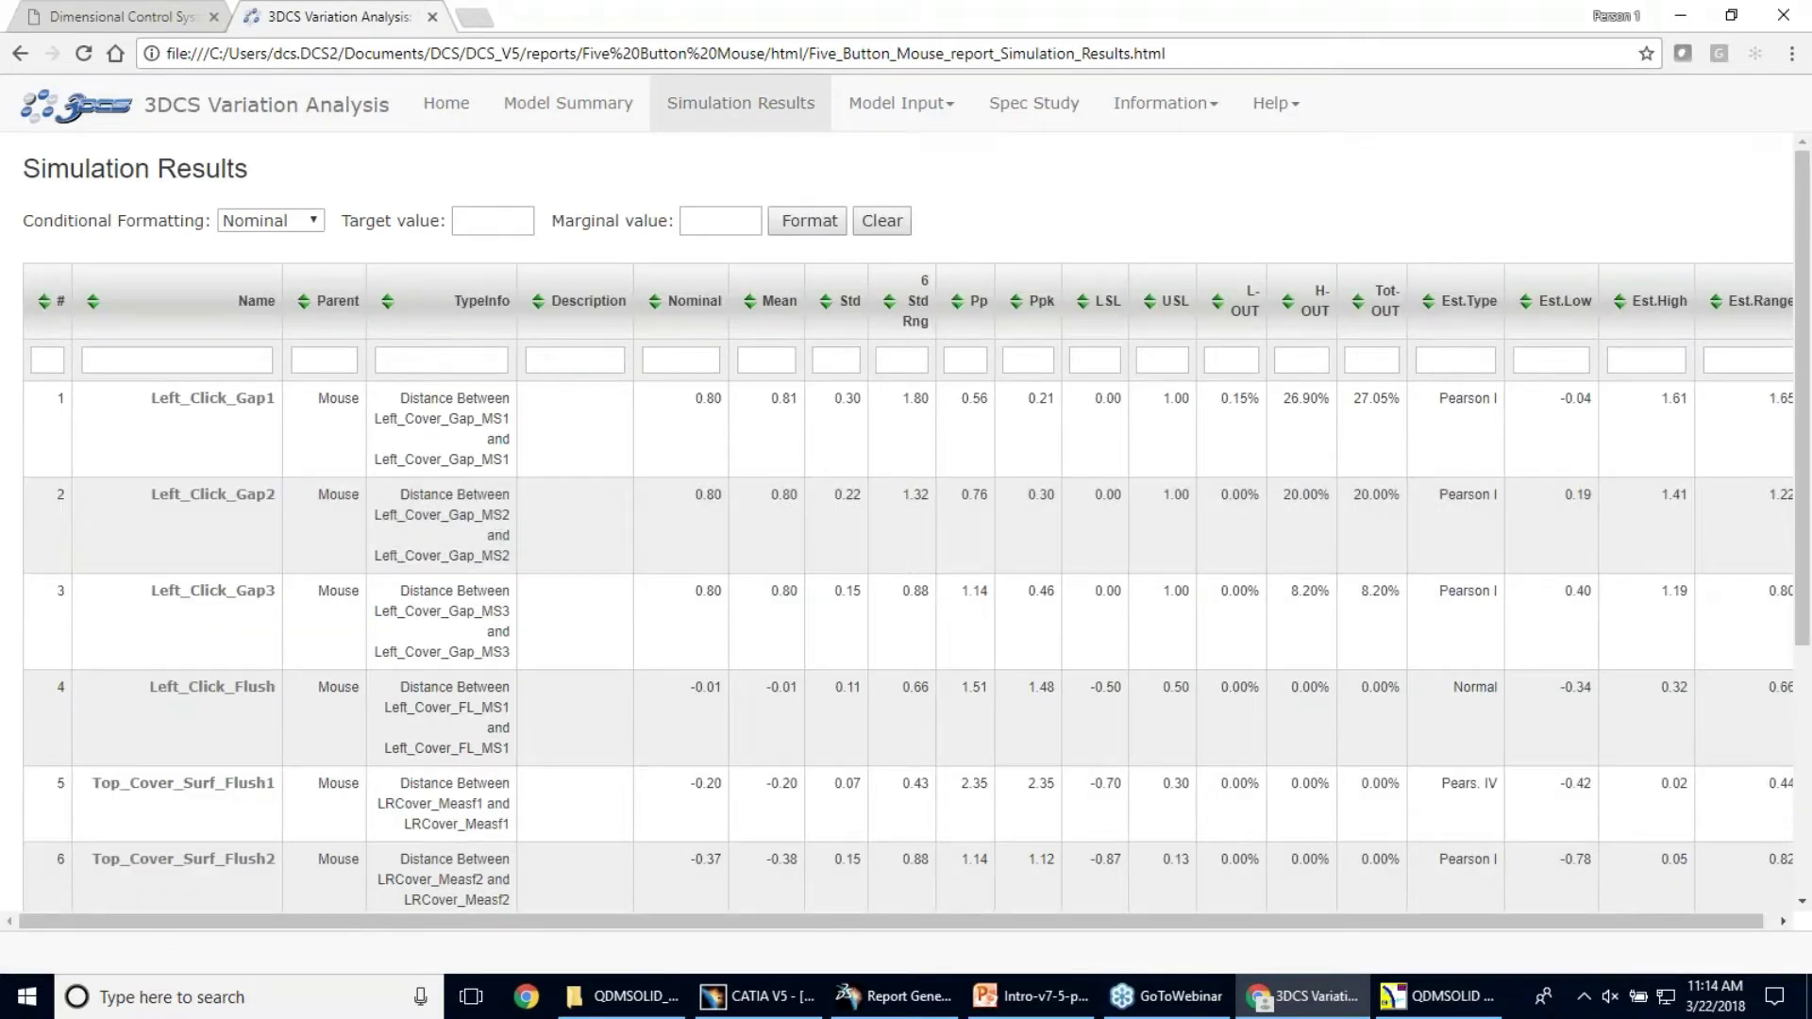
click(923, 113)
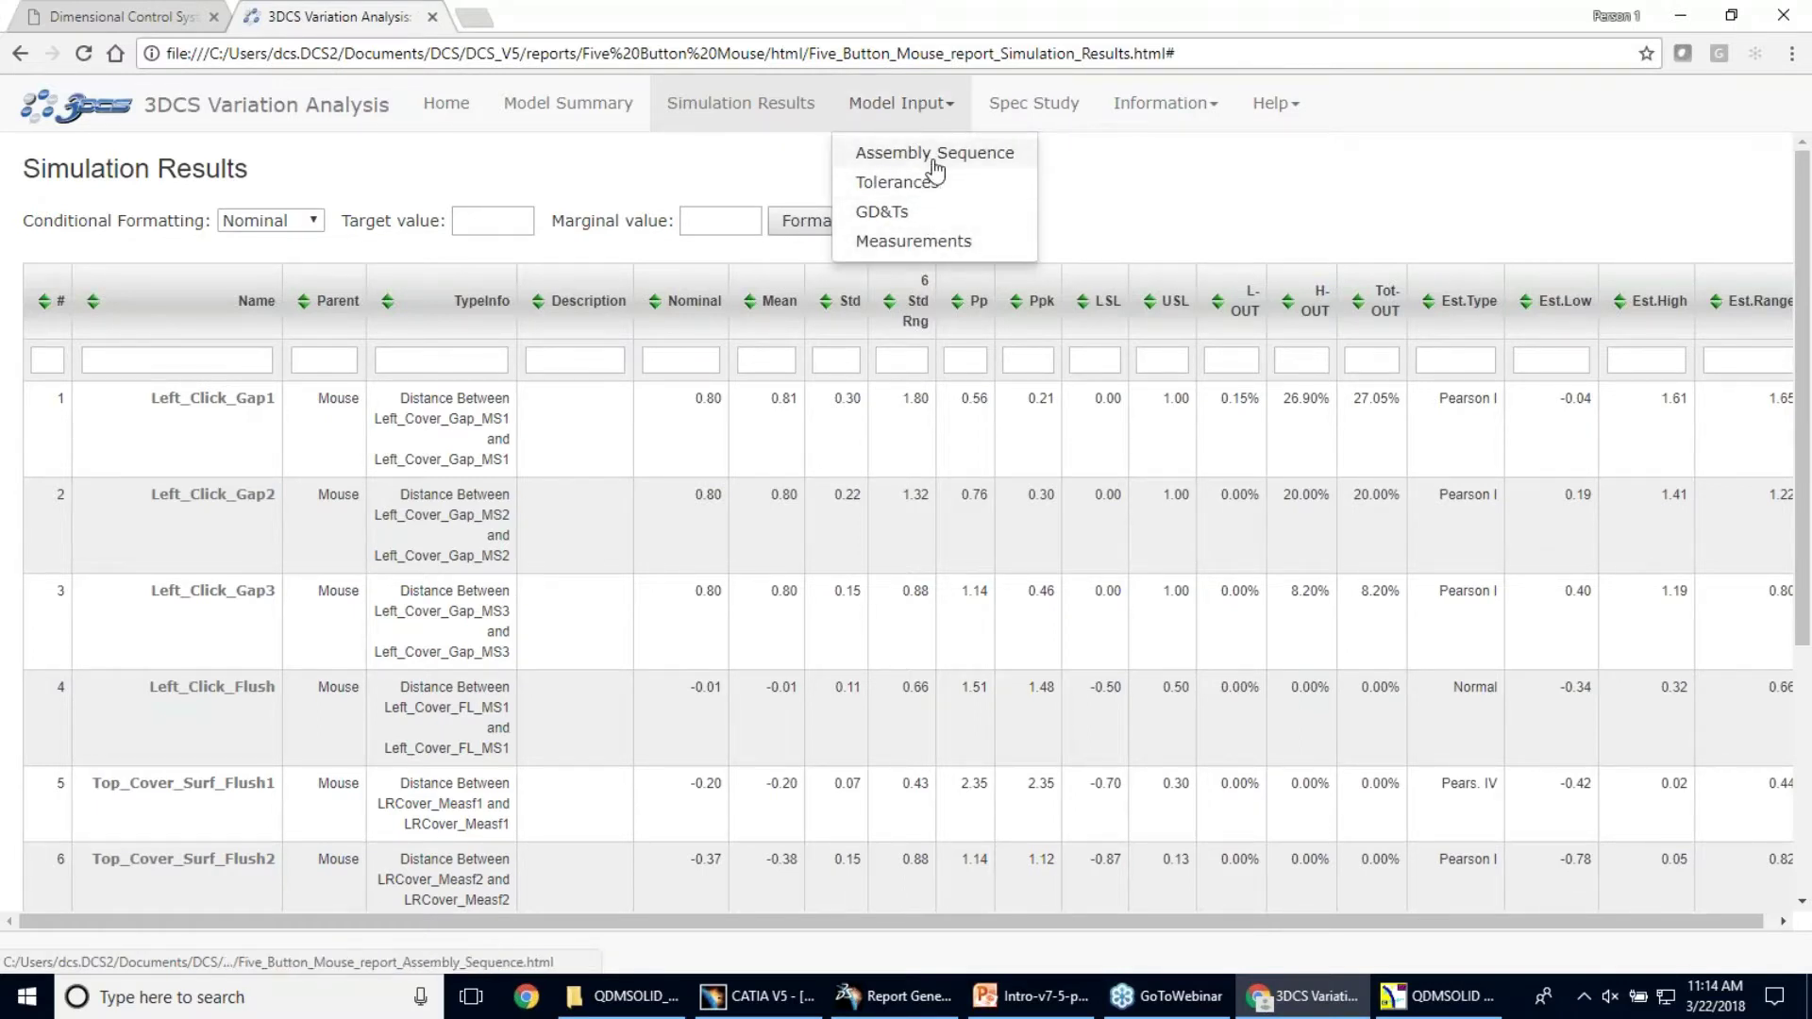
click(1133, 193)
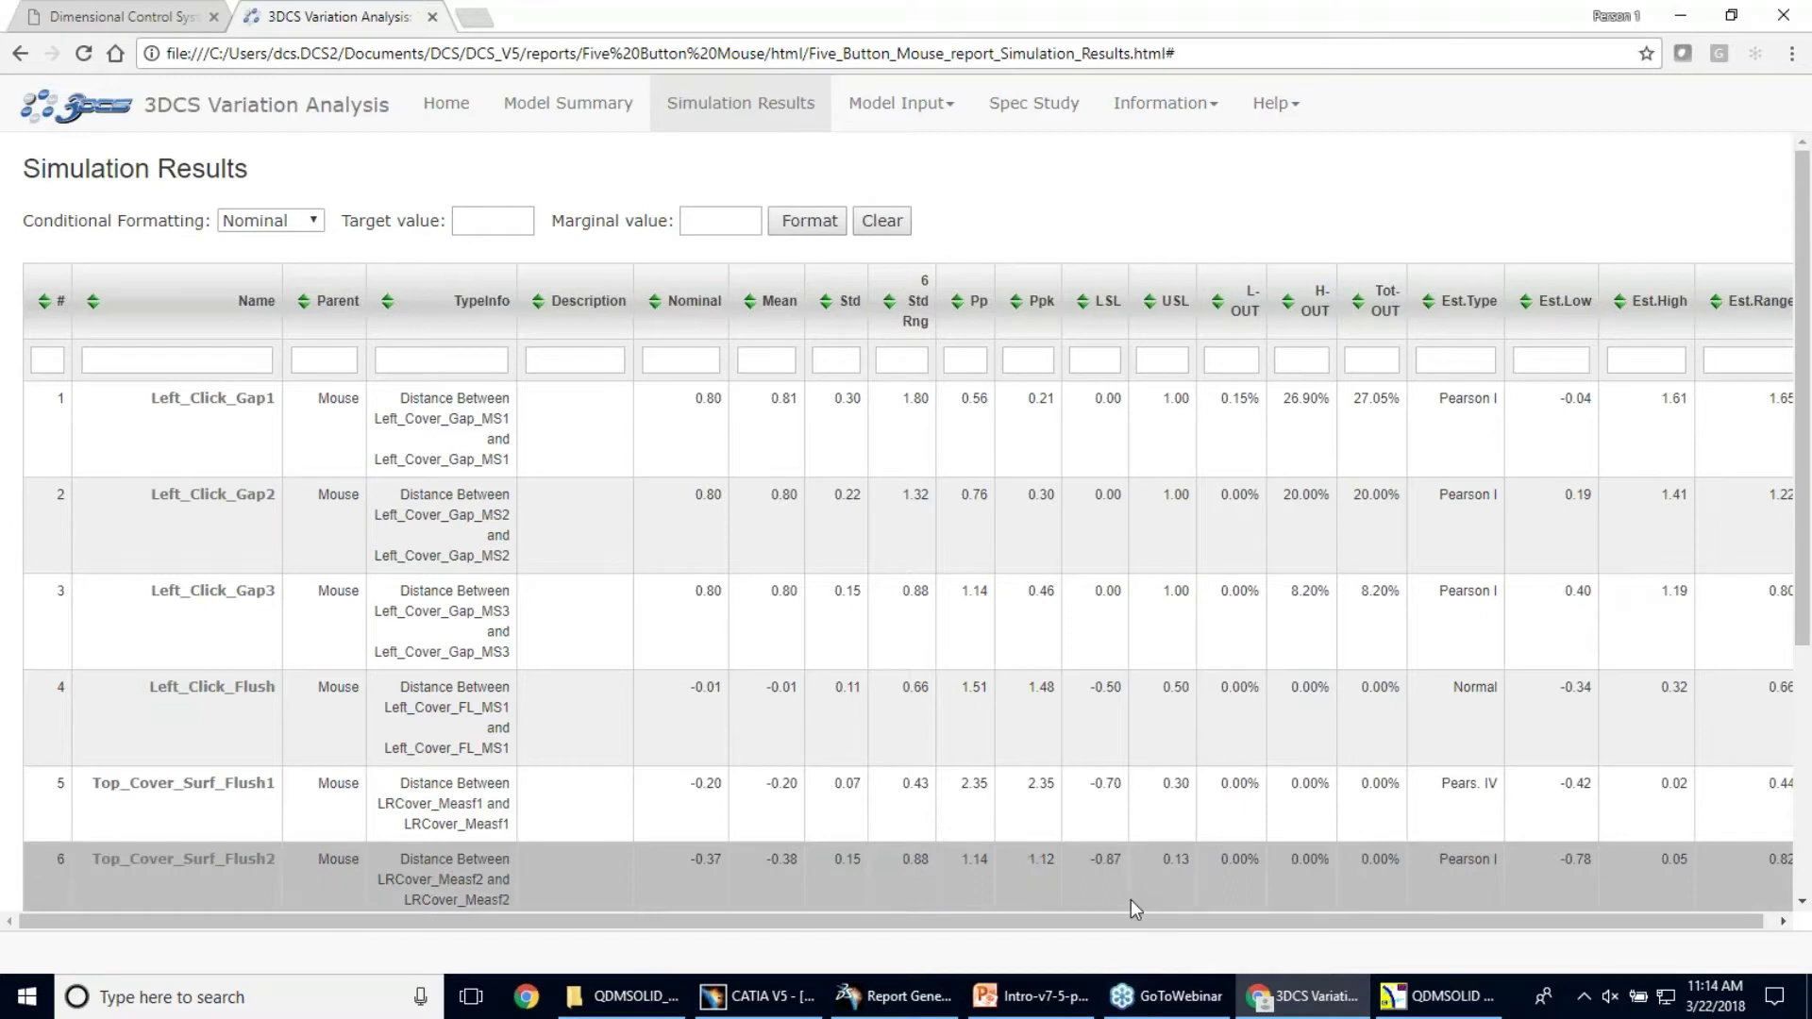
Step: Switch to QDMSOLID Analyst Plus and review the charts on pages GP 5 and GP 6
click(1426, 999)
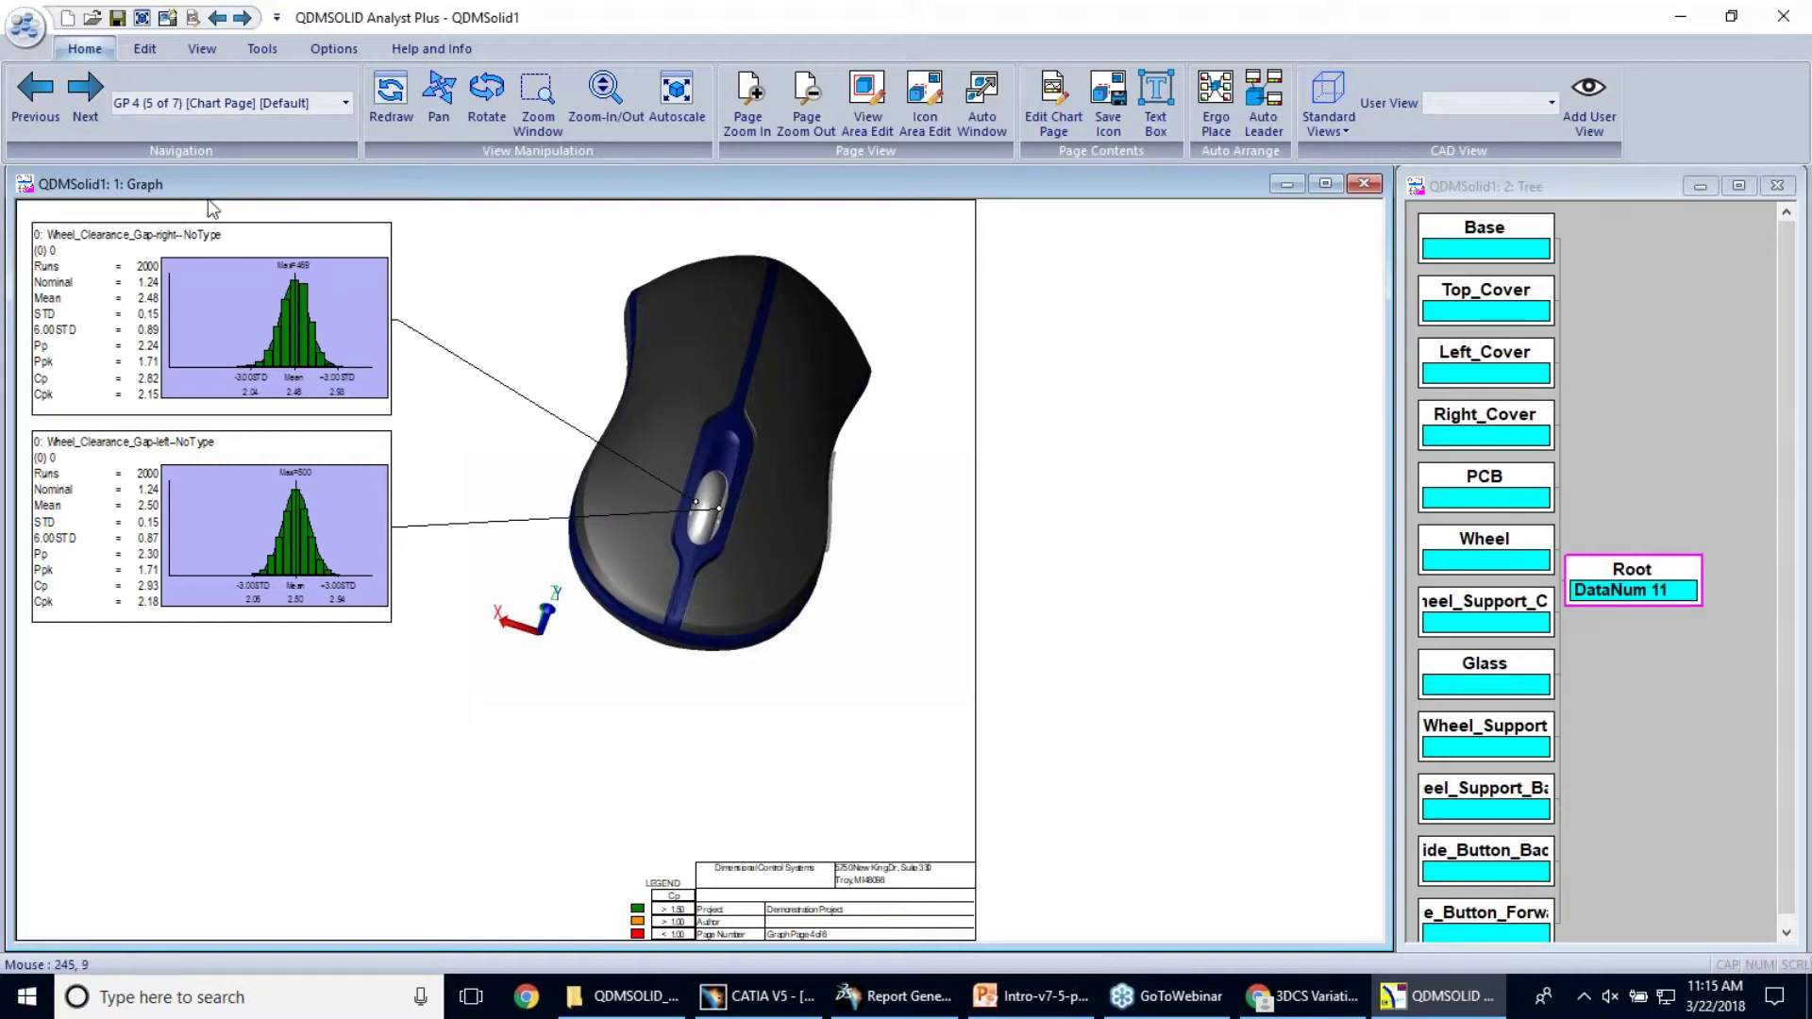
click(84, 97)
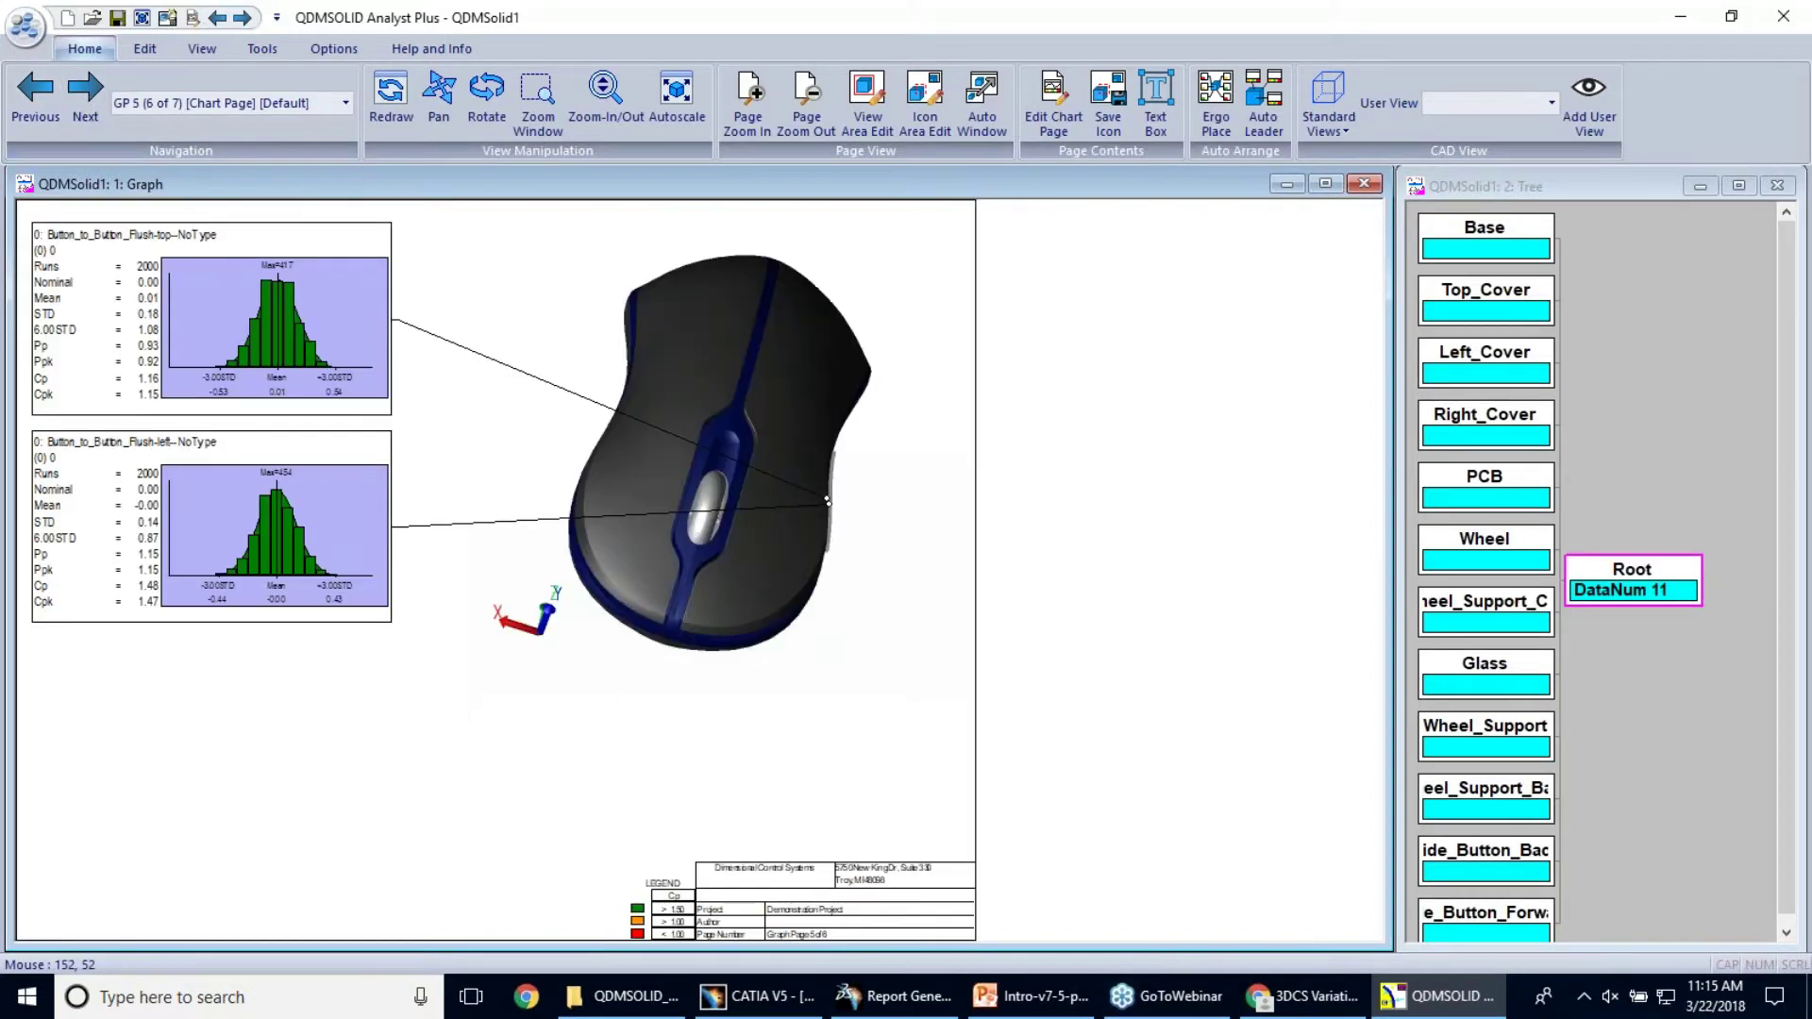
click(83, 98)
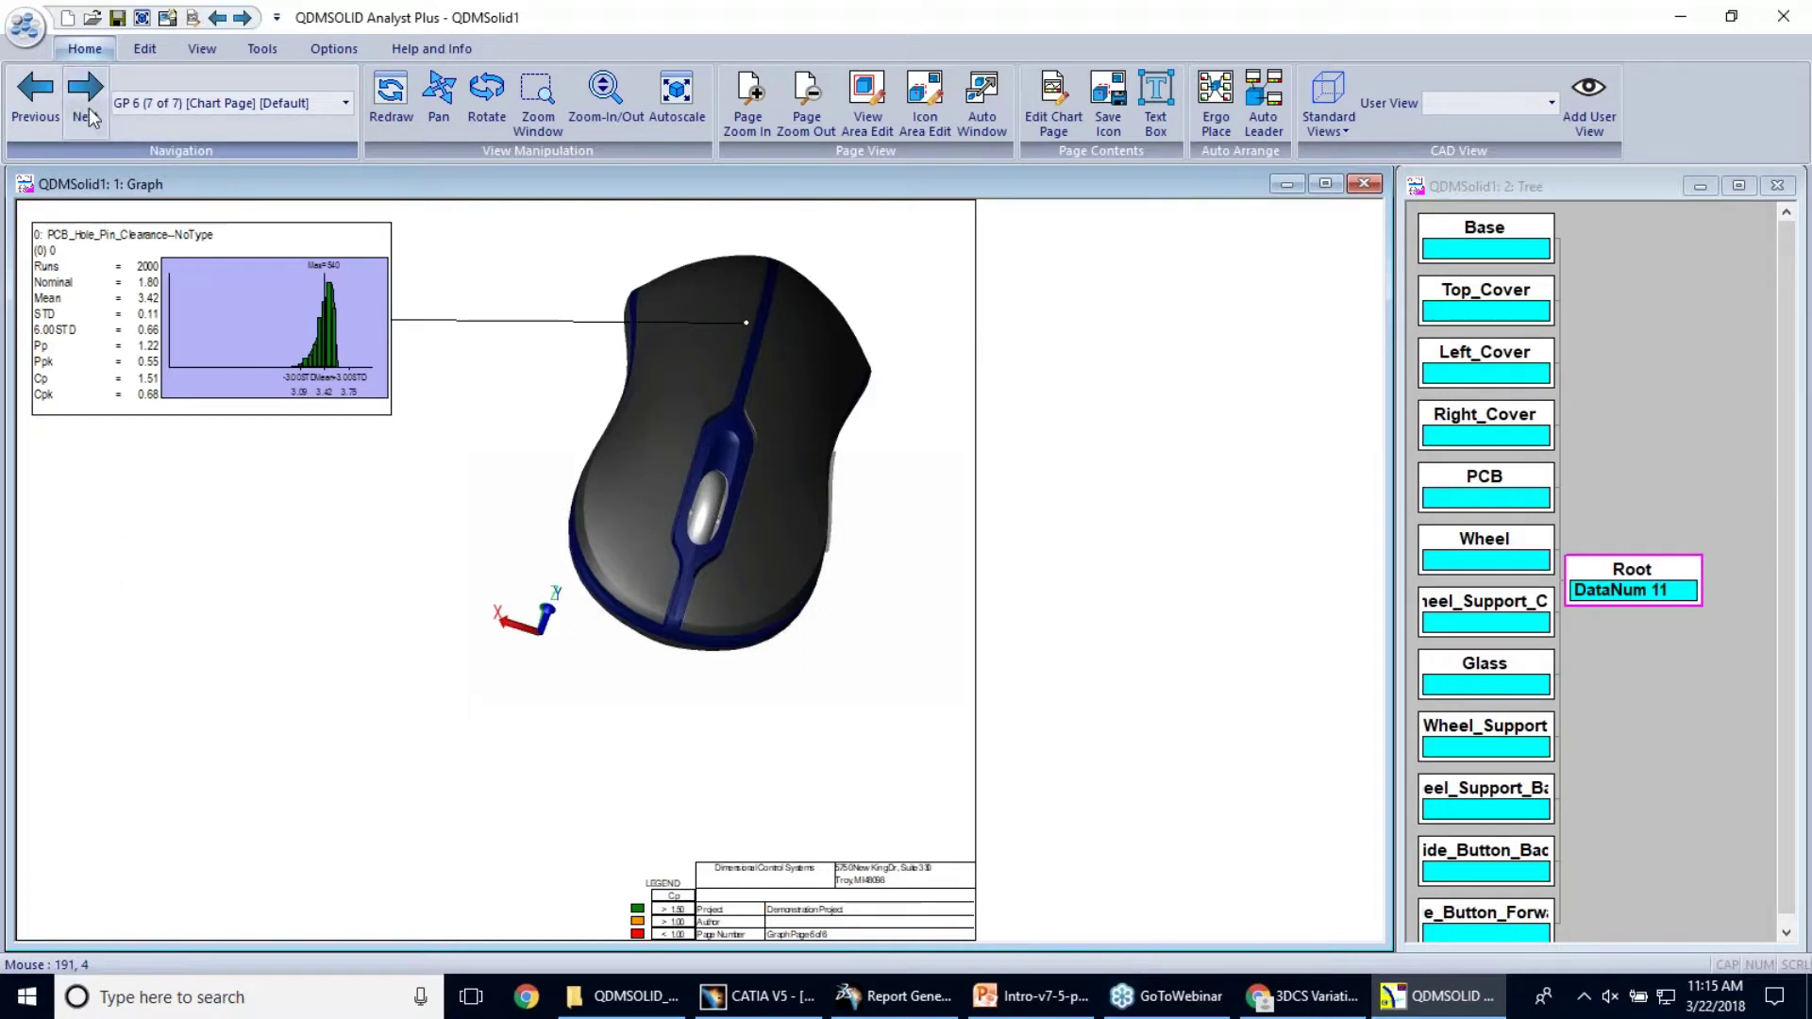
Step: Return to chart page GP 1 and pan the mouse model to show the wheel and front-edge gap points
click(87, 112)
click(87, 111)
middle_drag(725, 563, 698, 431)
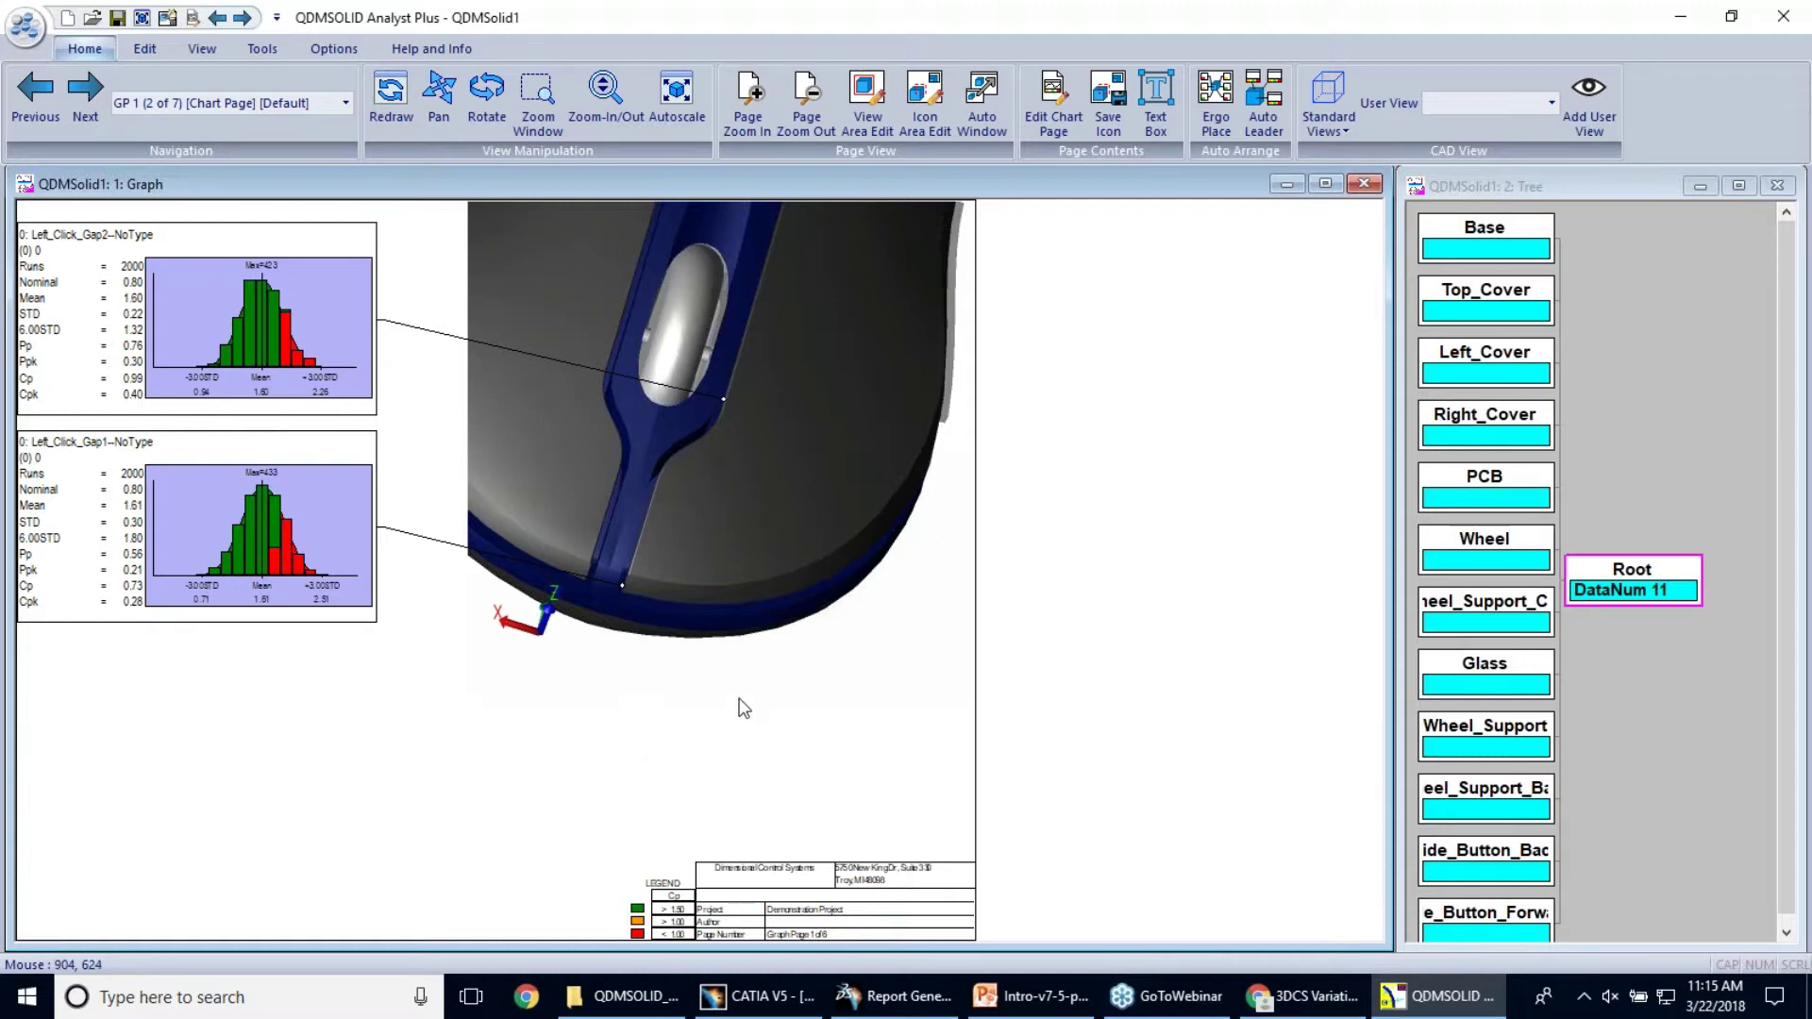
Step: Page through the remaining chart pages and the IP 1 index page, returning to chart page GP 1
click(87, 106)
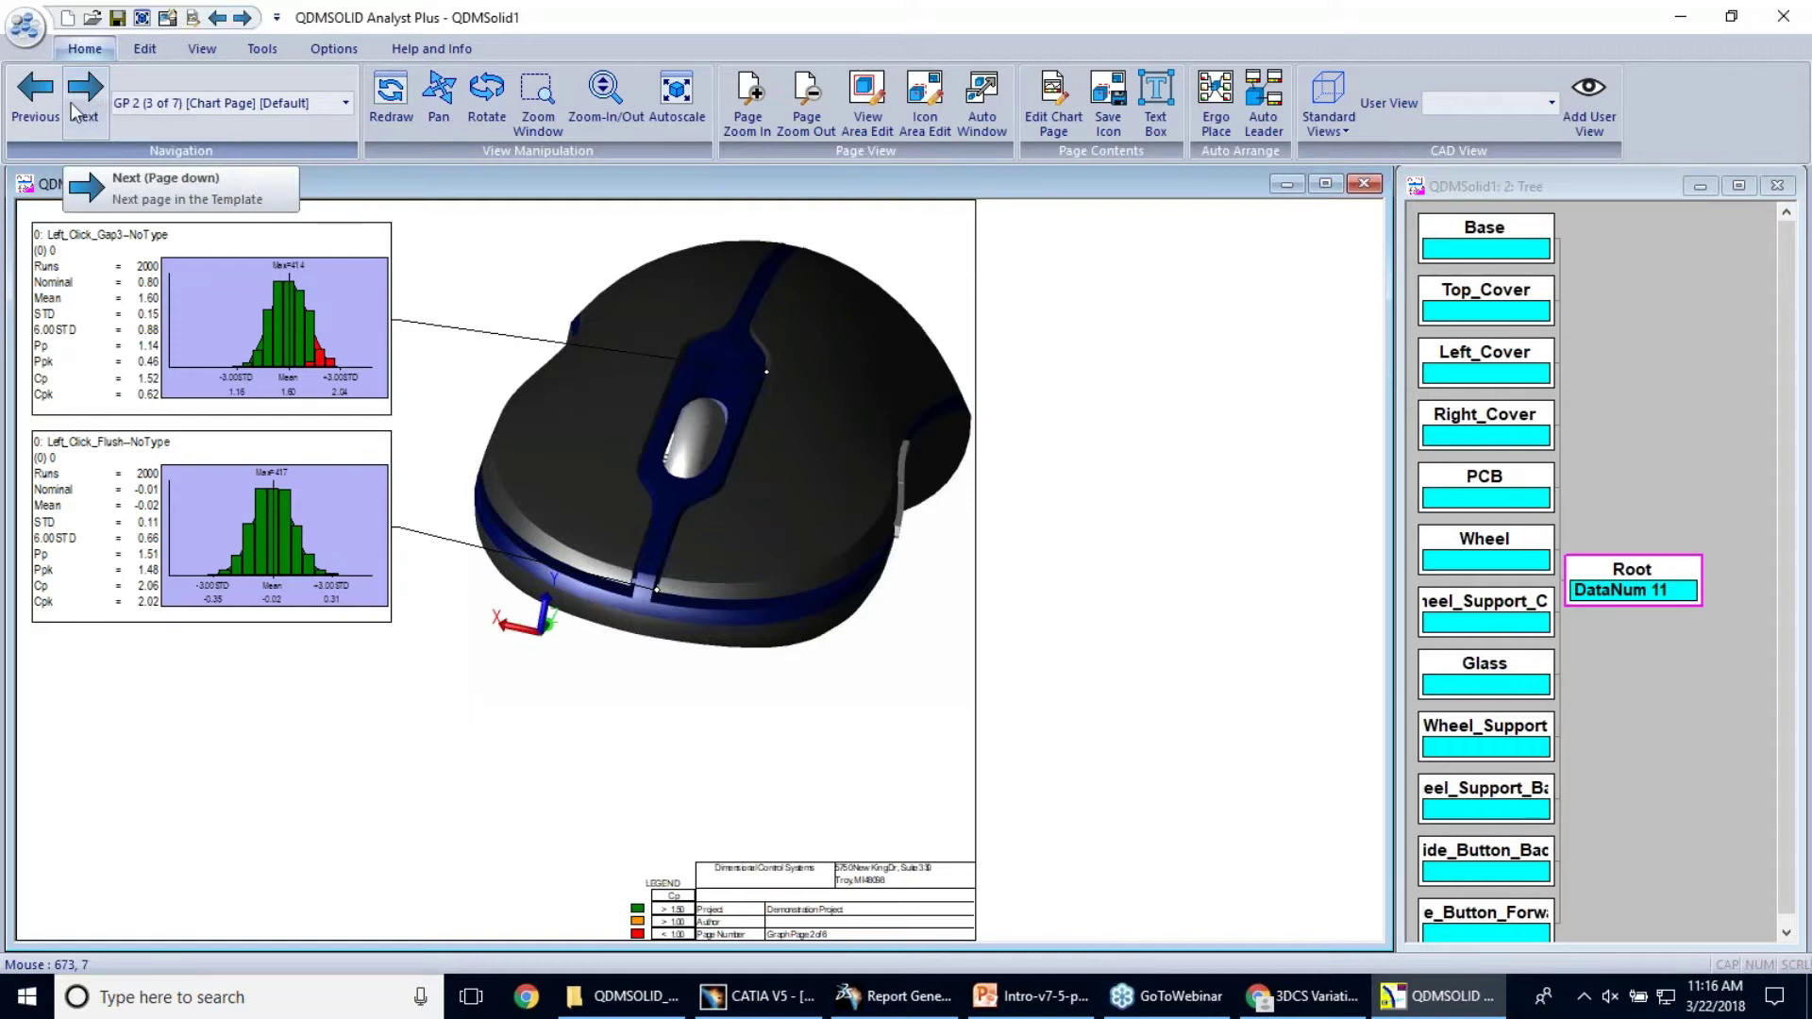
click(75, 110)
click(72, 102)
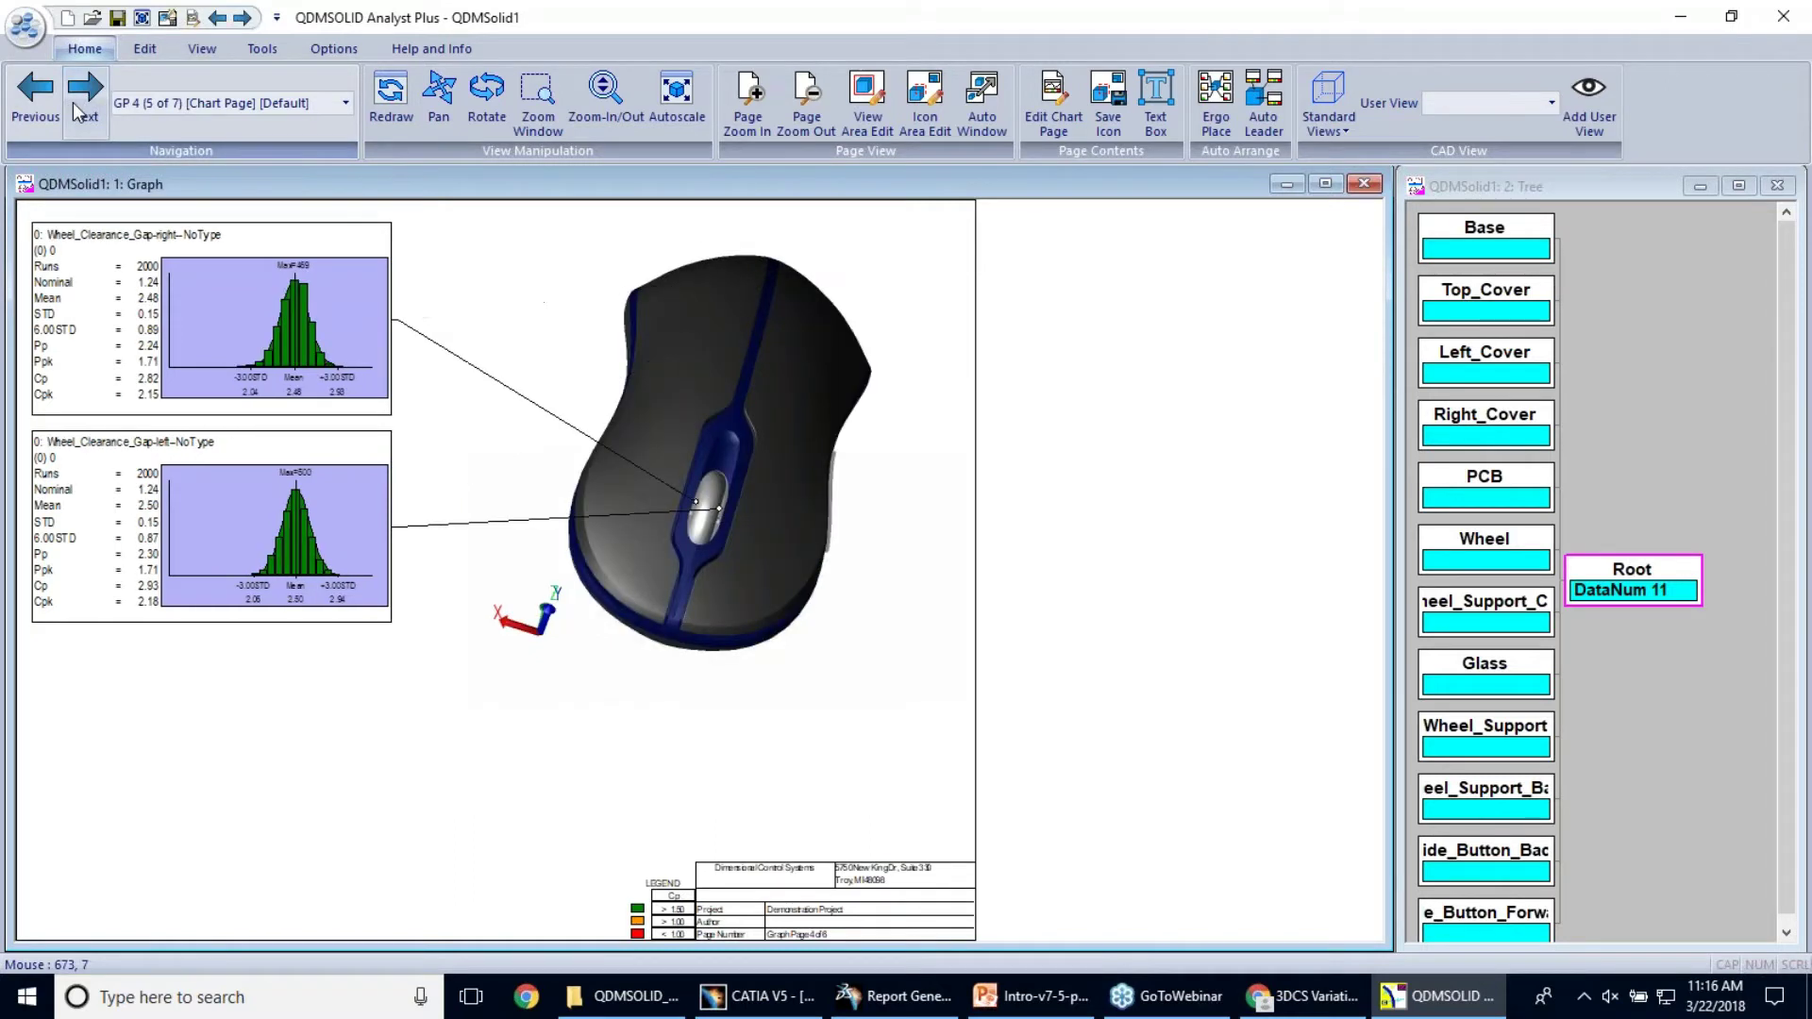
click(72, 102)
click(72, 102)
click(72, 102)
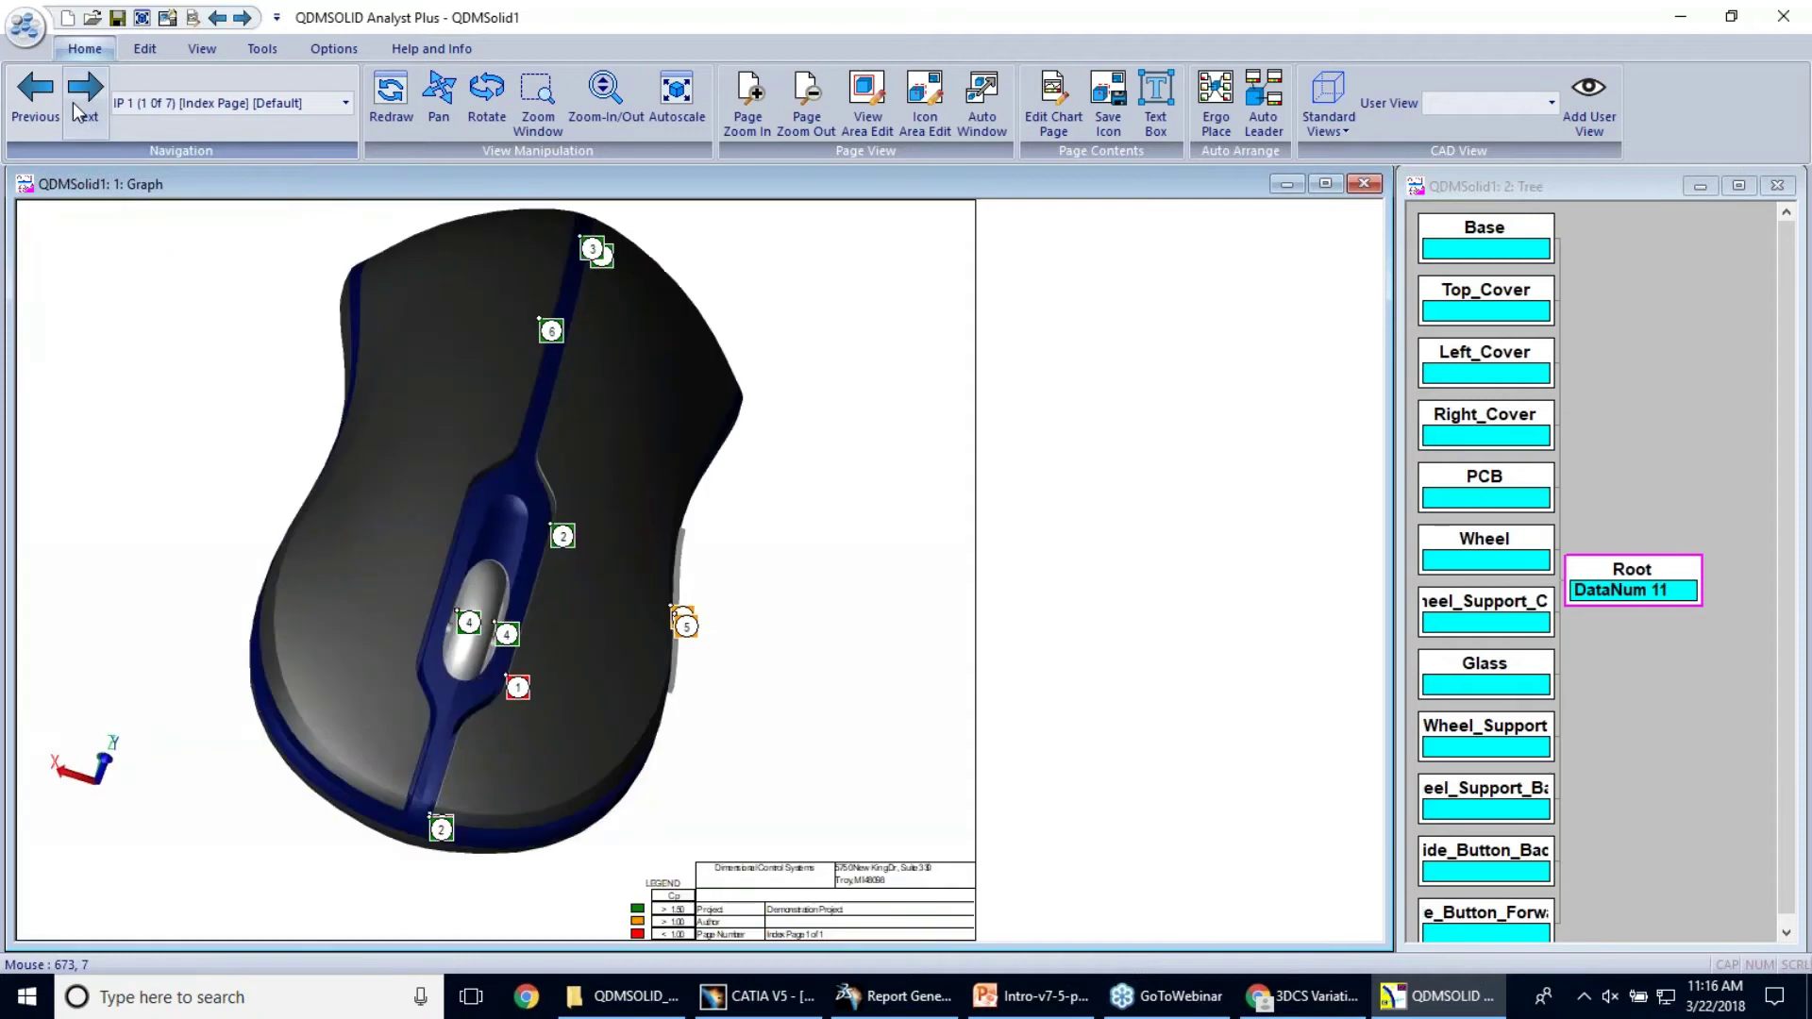
click(72, 102)
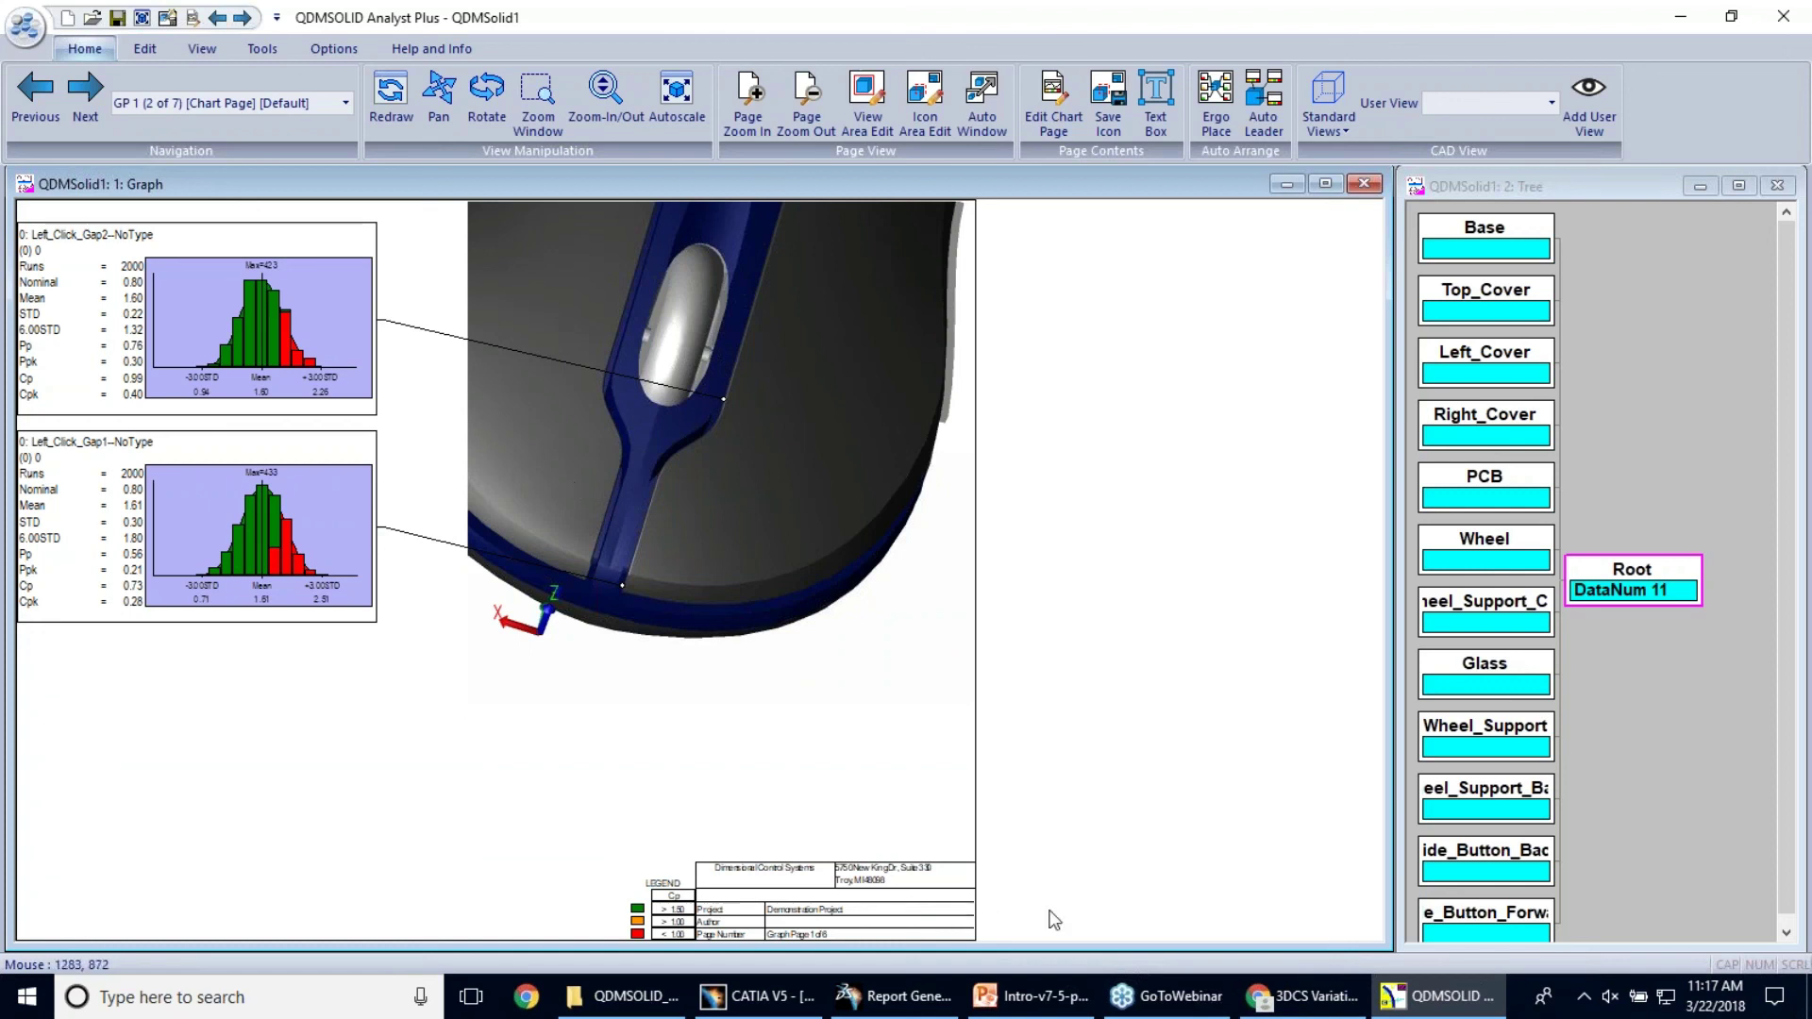
Step: Switch back to the PowerPoint presentation
mouse_move(1061, 998)
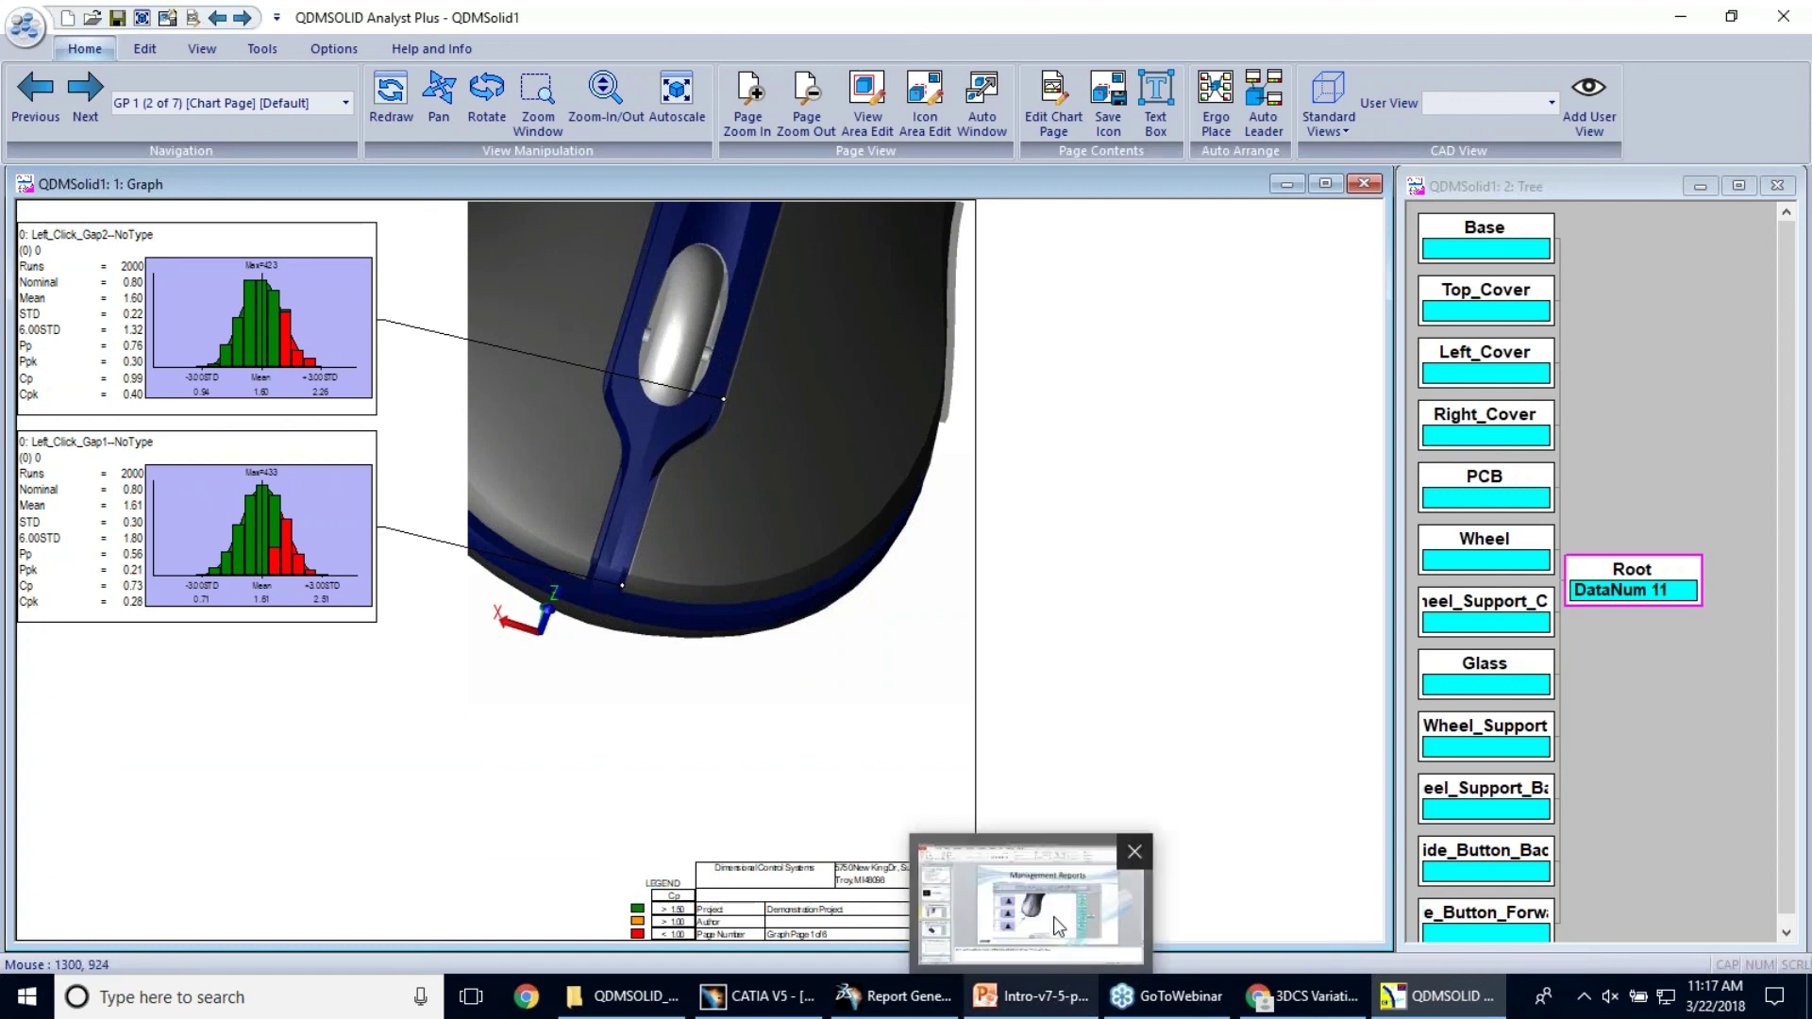